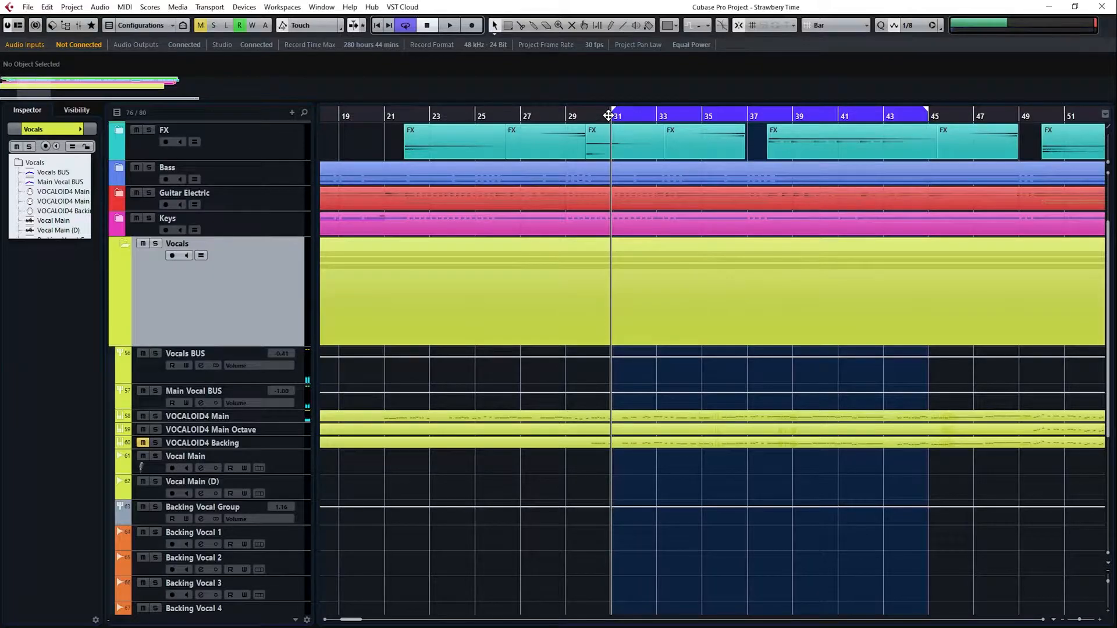
Step: Open the MixConsole, select the VOCALOID4 Main channel, and mute the Main Octave, Vocal Main, Vocal Main (D), Backing Vocal Group and Backing Vocal 1 channels
key(F3)
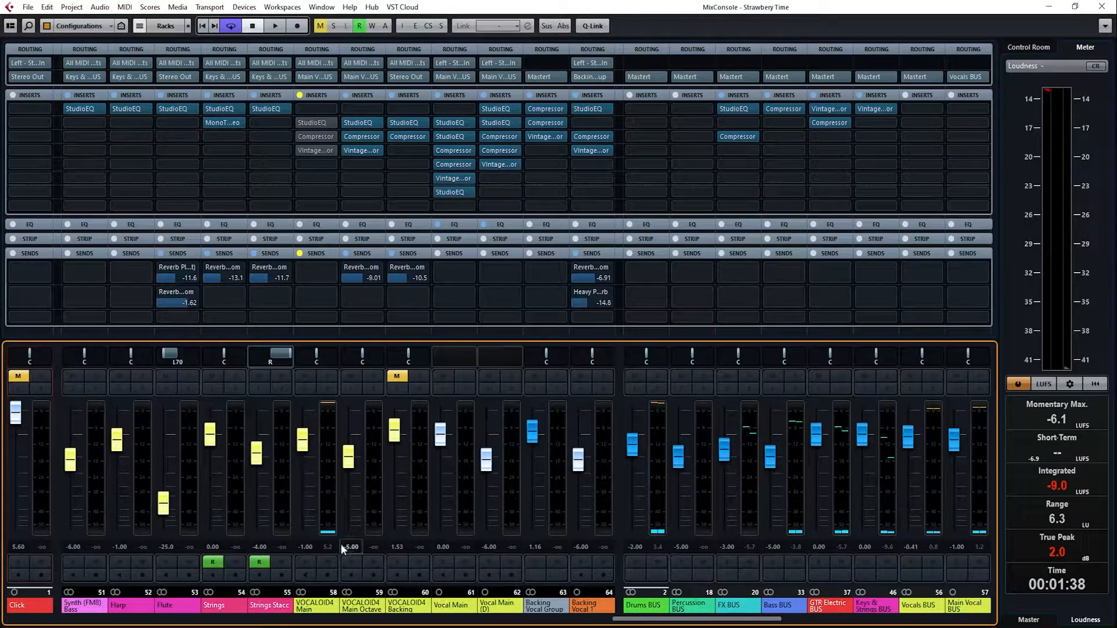
click(314, 606)
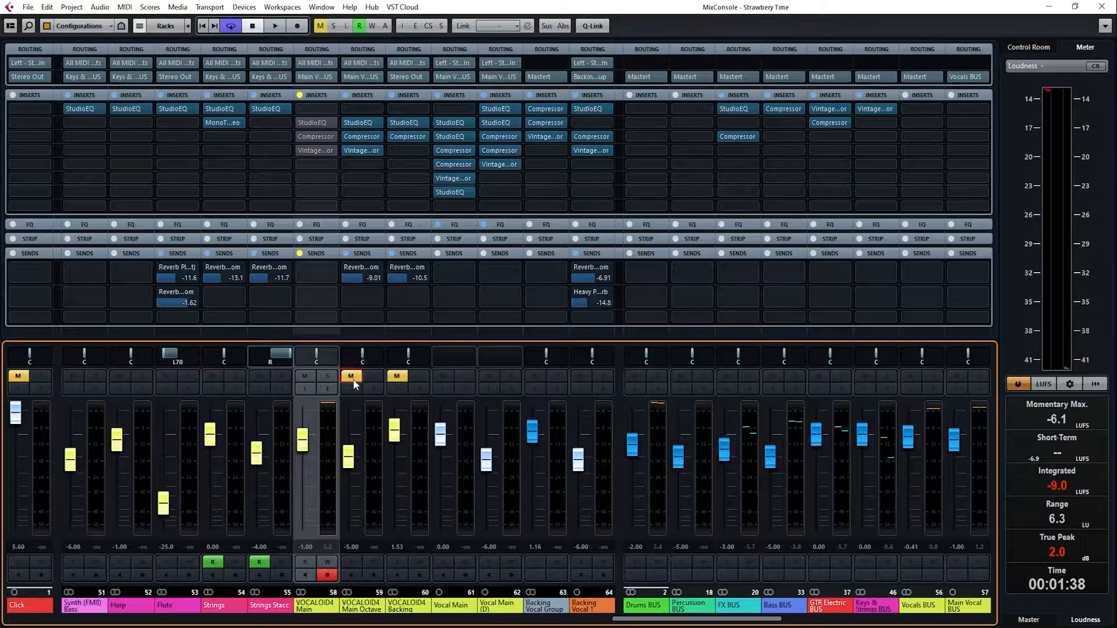
click(444, 376)
click(489, 376)
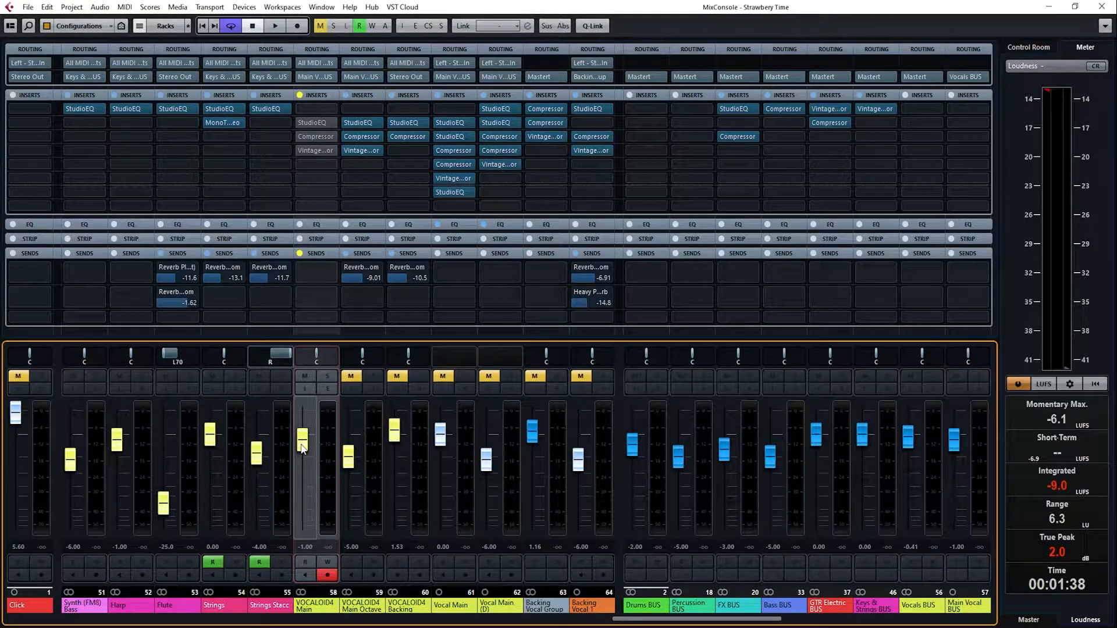
Step: Raise the Pre Gain in the VOCALOID4 Main channel settings to 11.0 dB while the song plays, and stop playback
drag(672, 624, 646, 620)
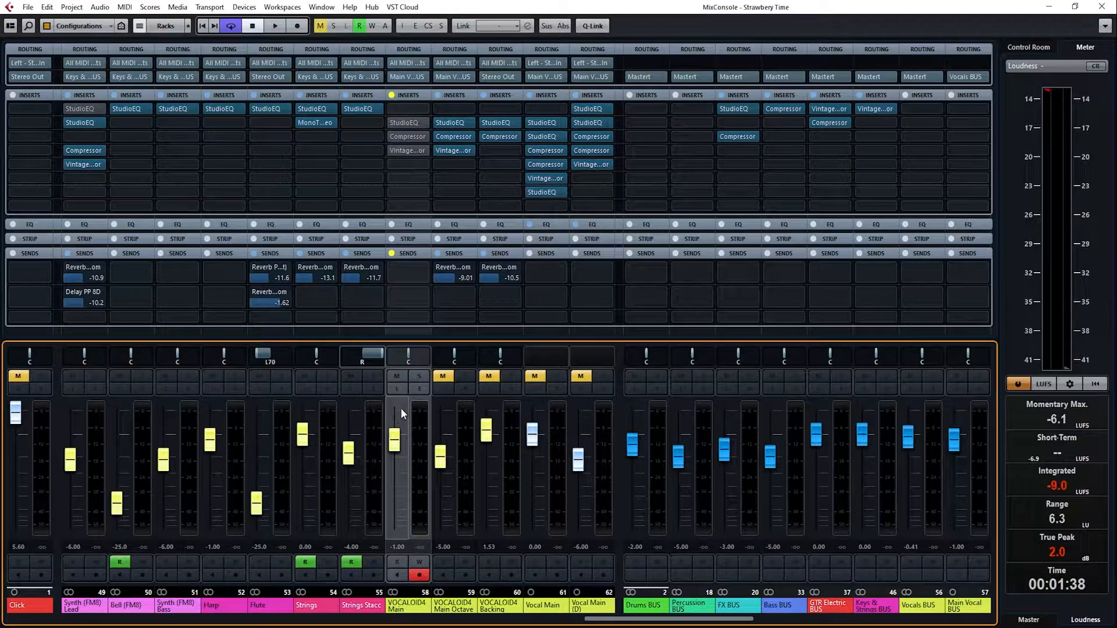
click(414, 390)
drag(620, 251, 670, 207)
drag(552, 200, 603, 162)
click(275, 25)
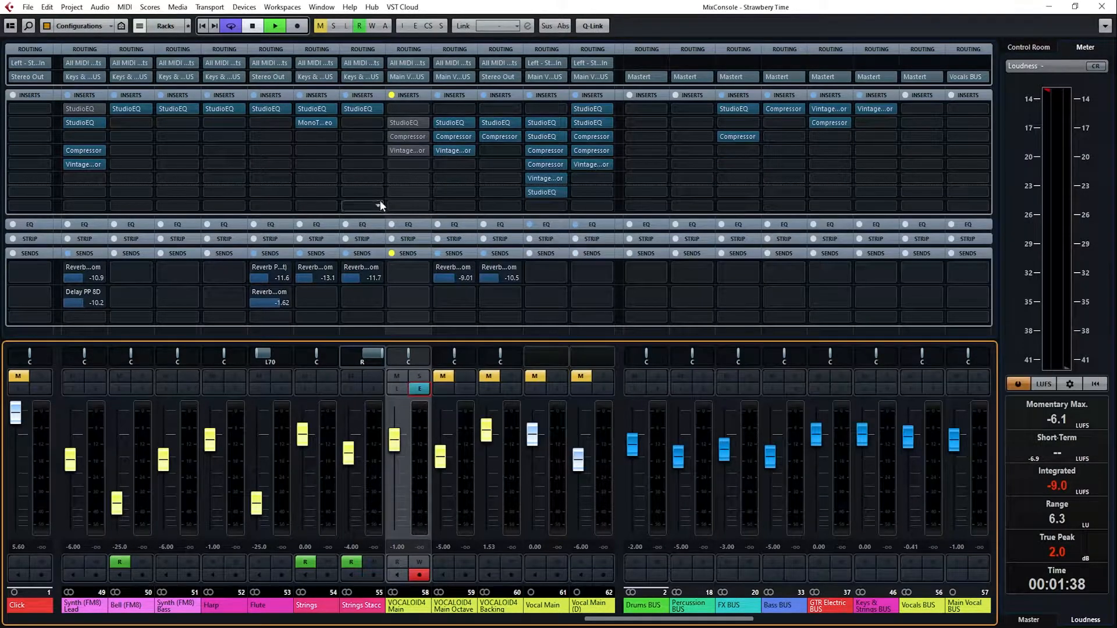
click(422, 393)
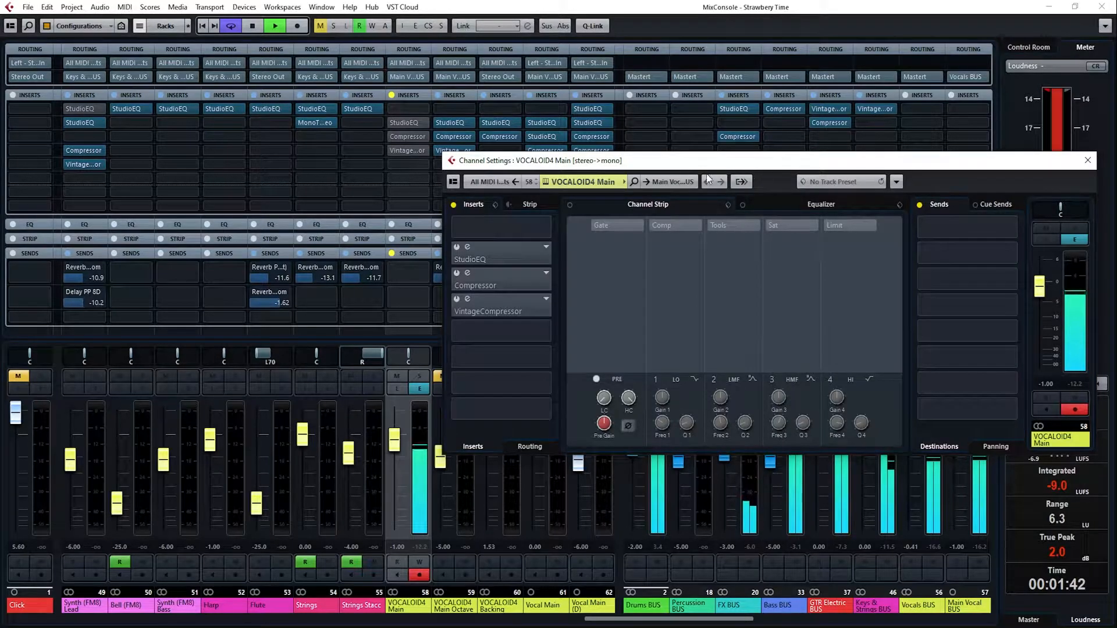
drag(685, 164, 619, 169)
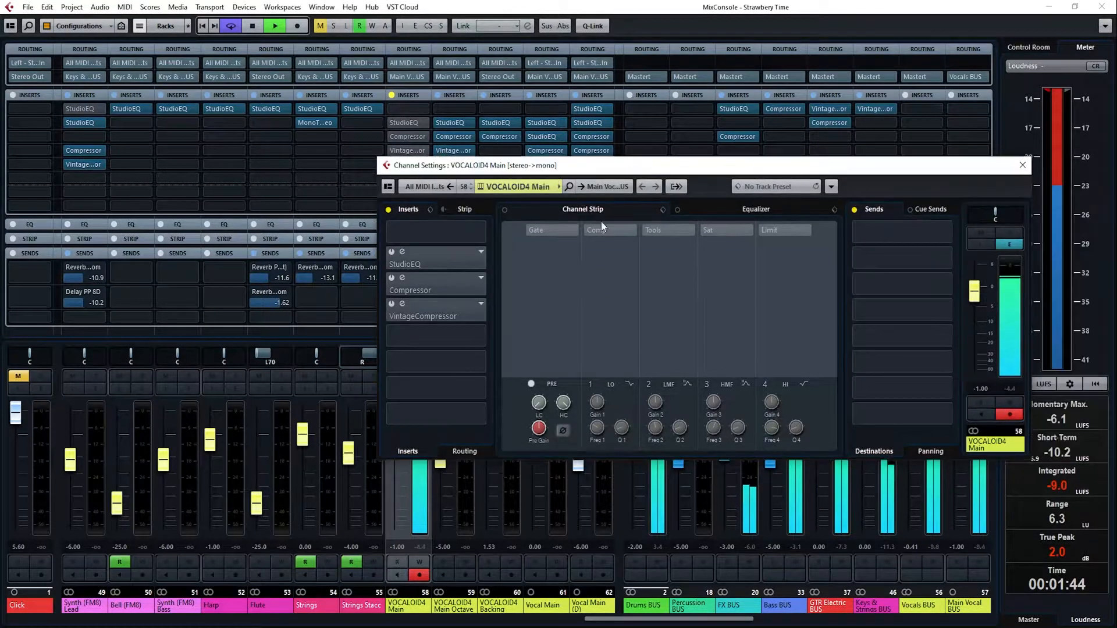
drag(547, 430, 547, 425)
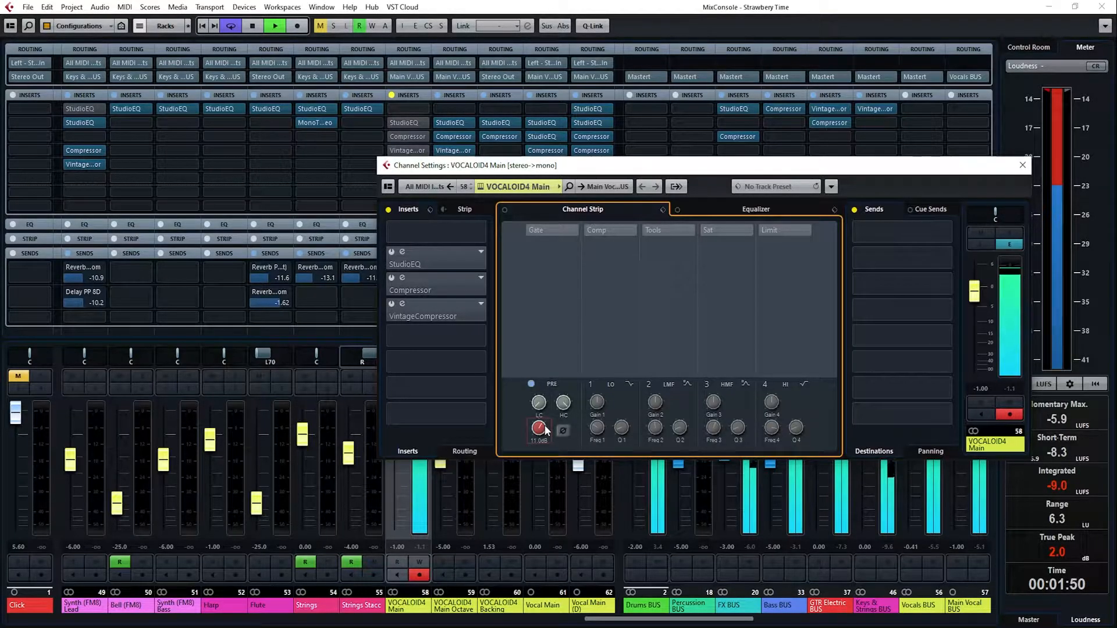
click(1010, 291)
click(253, 26)
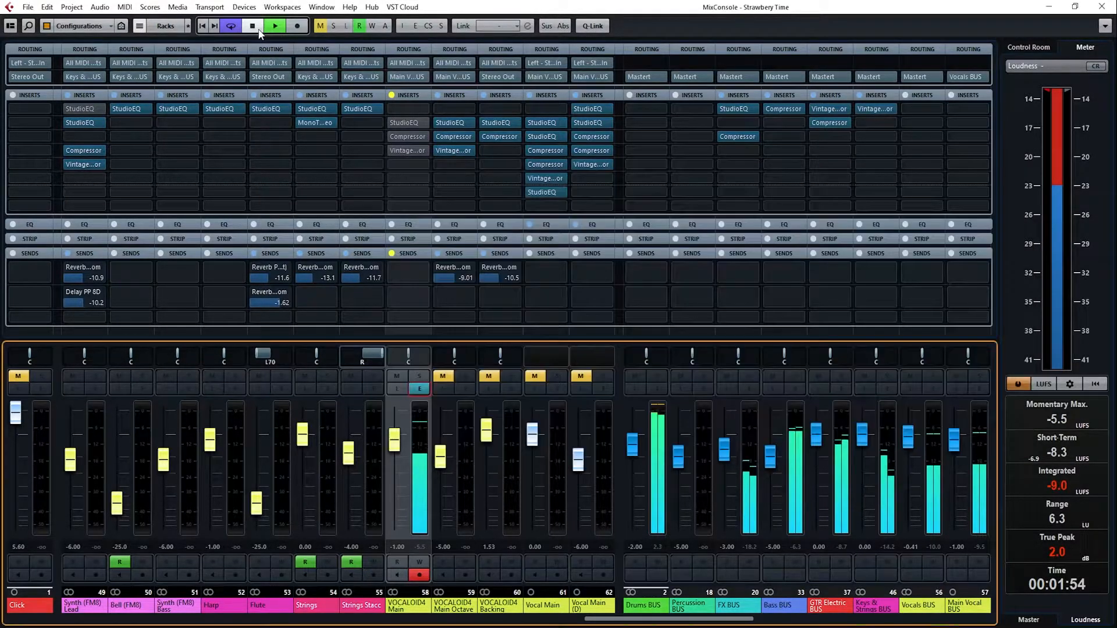
Step: Inspect the VOCALOID4 Main channel settings and play the song to check the vocal level against the Drums BUS
click(420, 389)
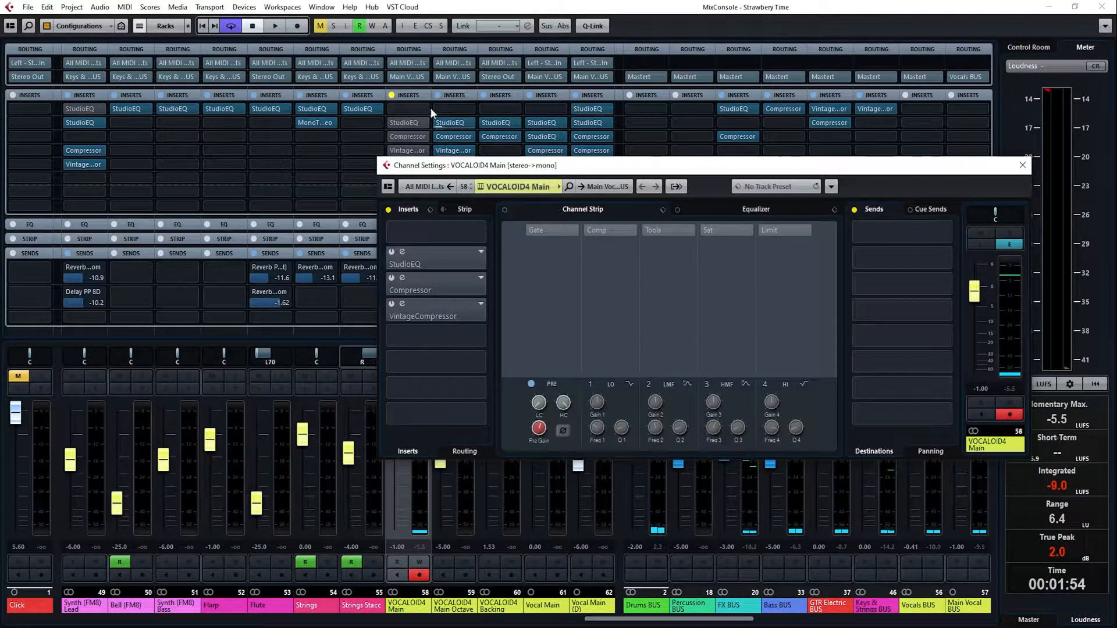
click(276, 28)
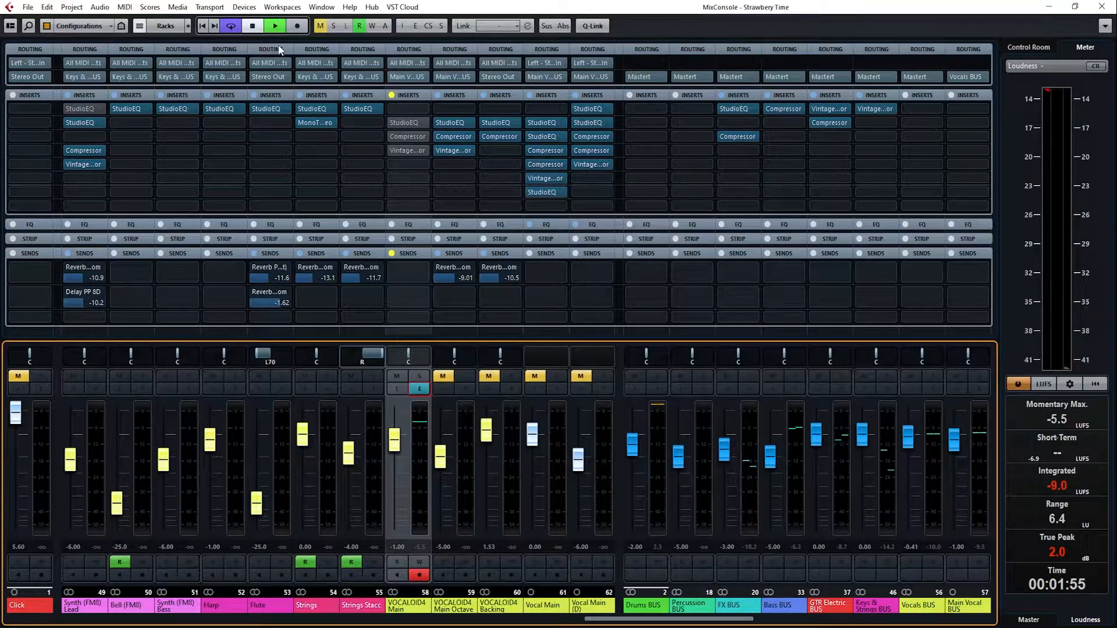
click(665, 407)
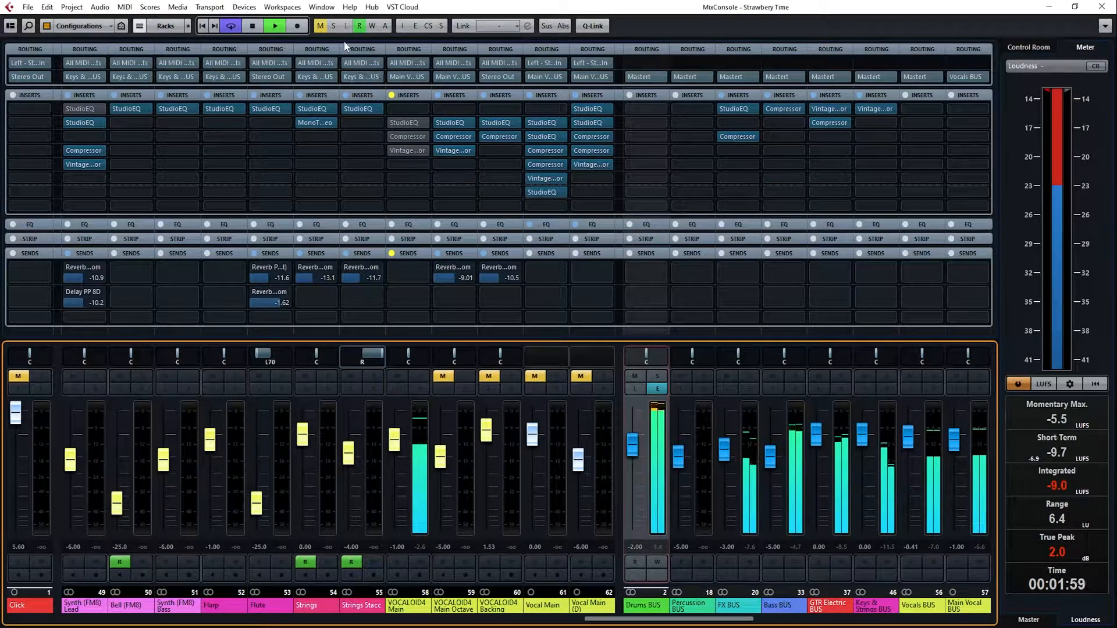
click(264, 26)
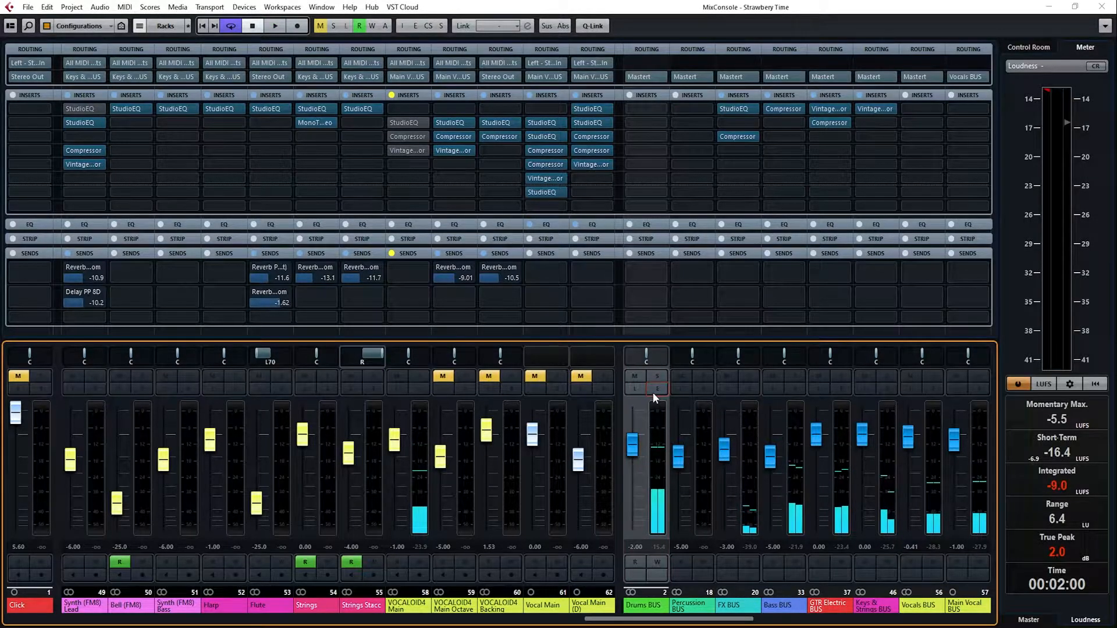
Step: Enable the Brickwall Limiter in the Drums BUS channel strip, and play the song briefly to check the bus level
click(652, 392)
click(763, 230)
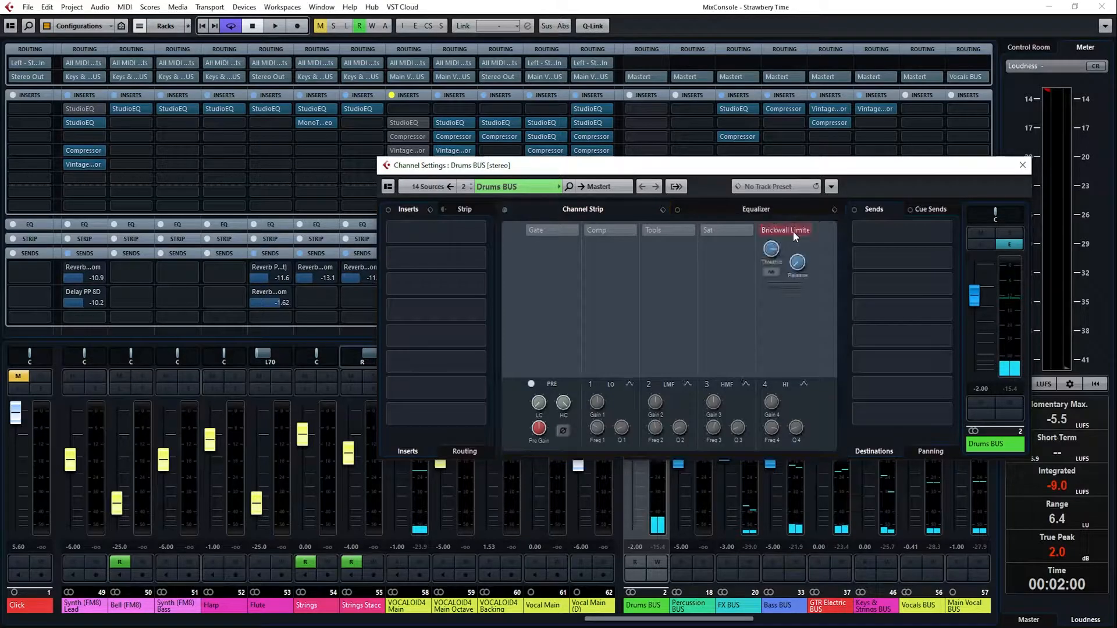
click(783, 312)
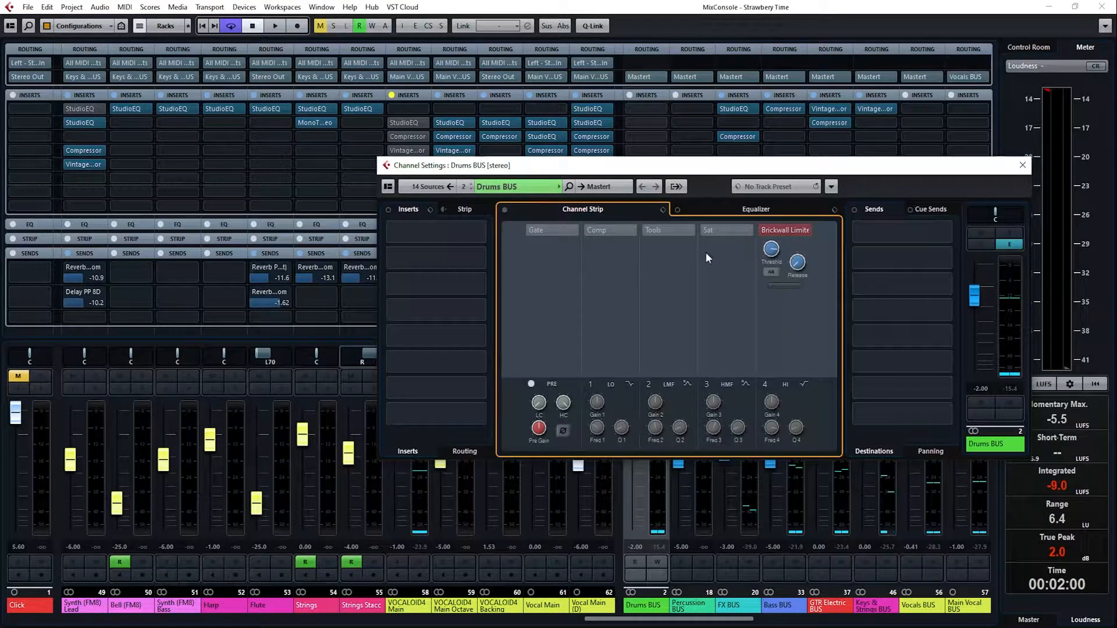
click(1022, 165)
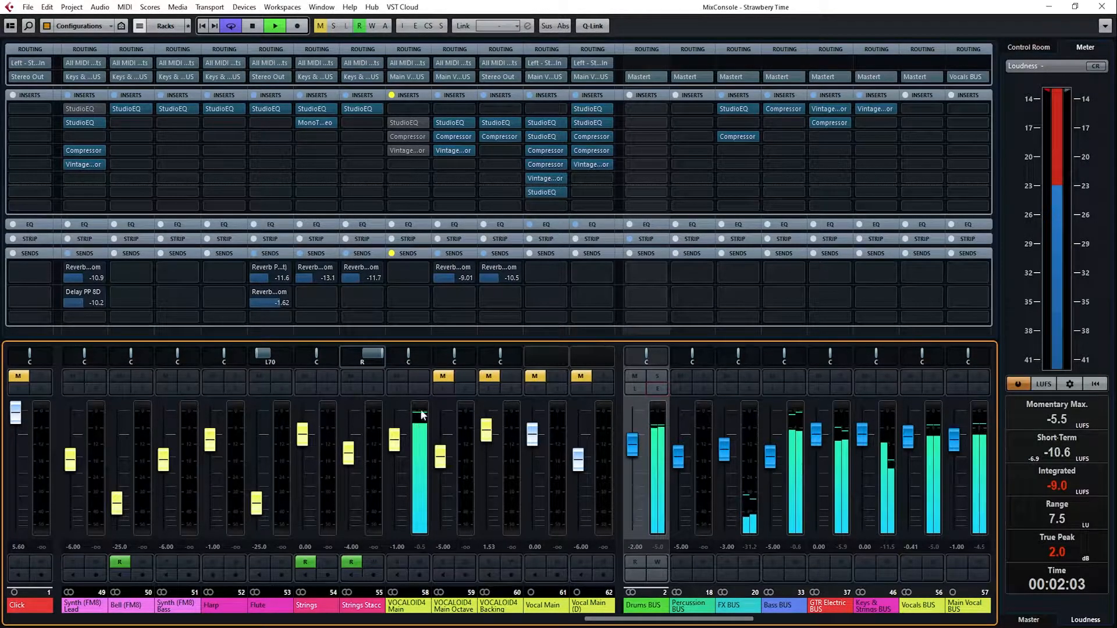
click(252, 26)
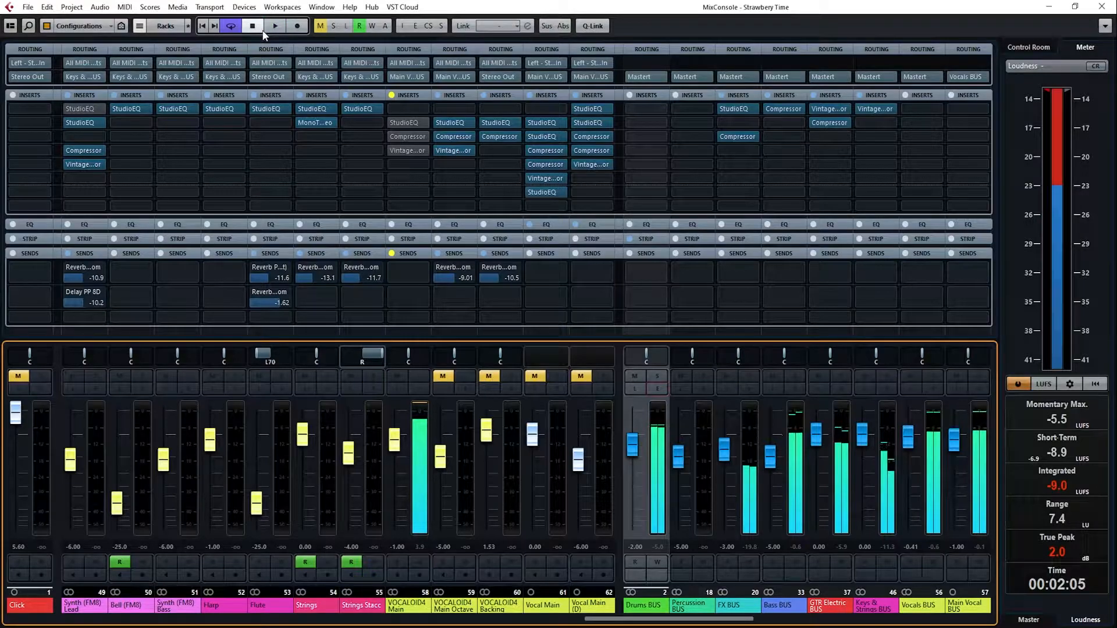
Step: Enable the Brickwall Limiter in the VOCALOID4 Main channel strip, and play the song briefly to check the vocal level
click(420, 409)
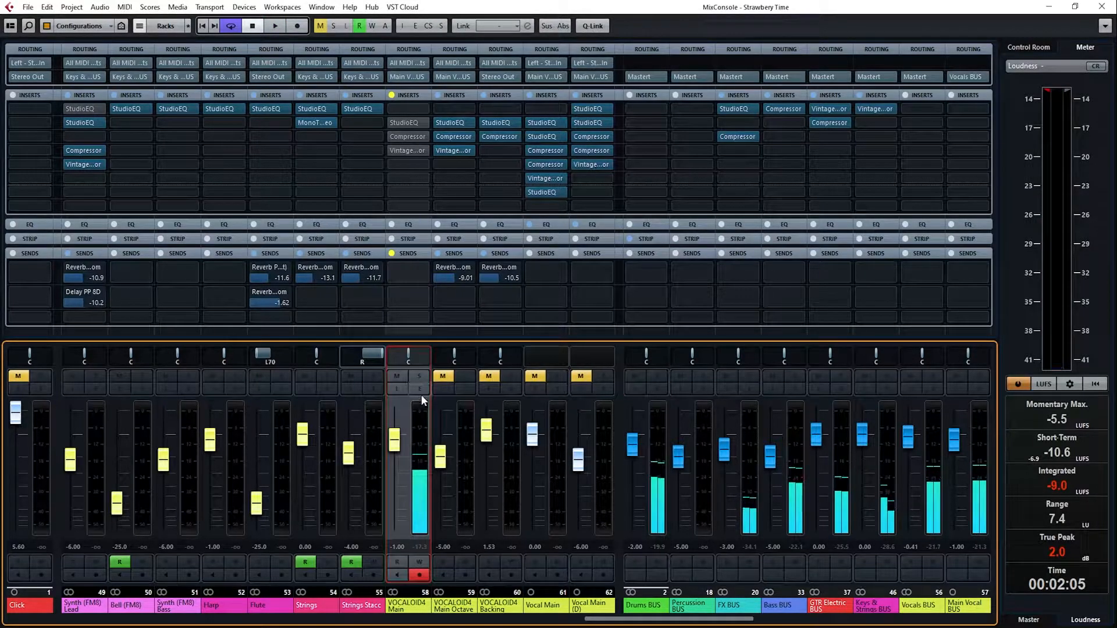
click(420, 390)
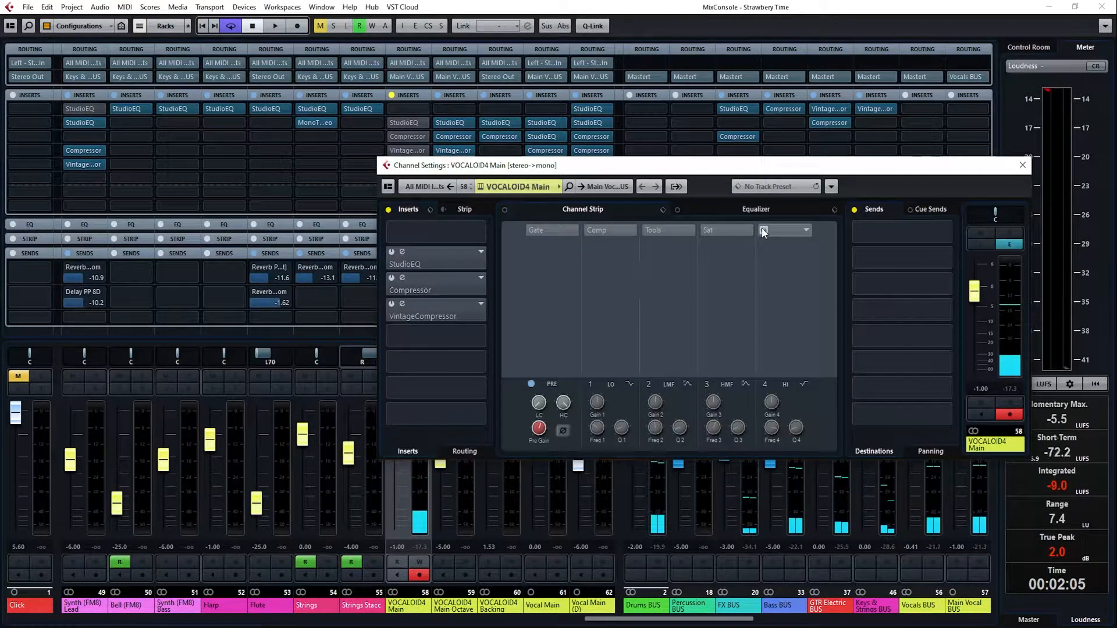
click(785, 230)
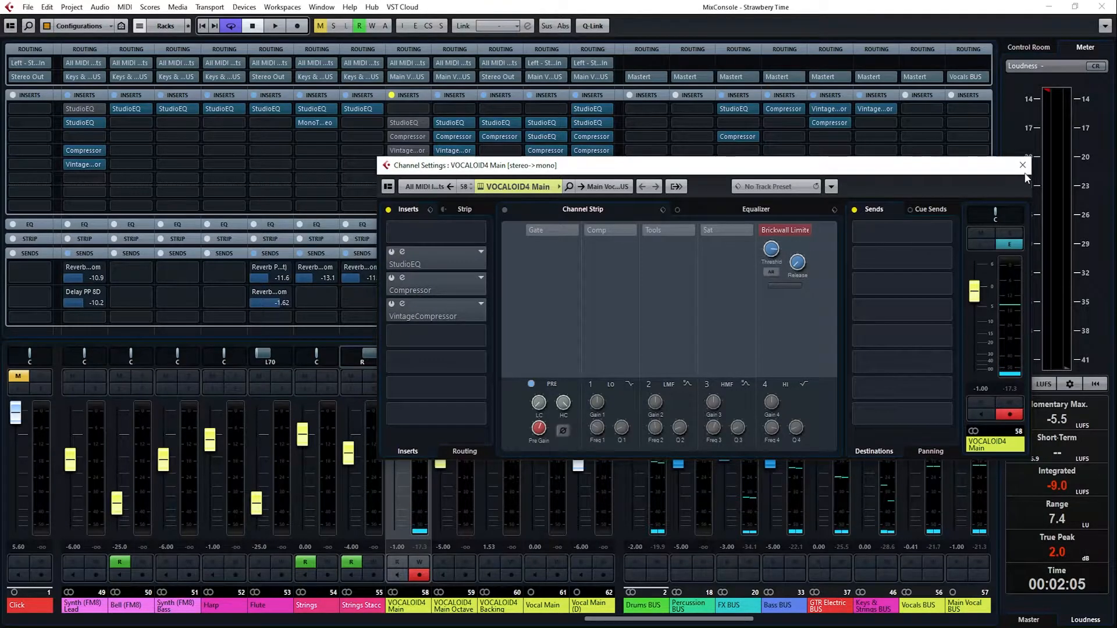
click(1023, 166)
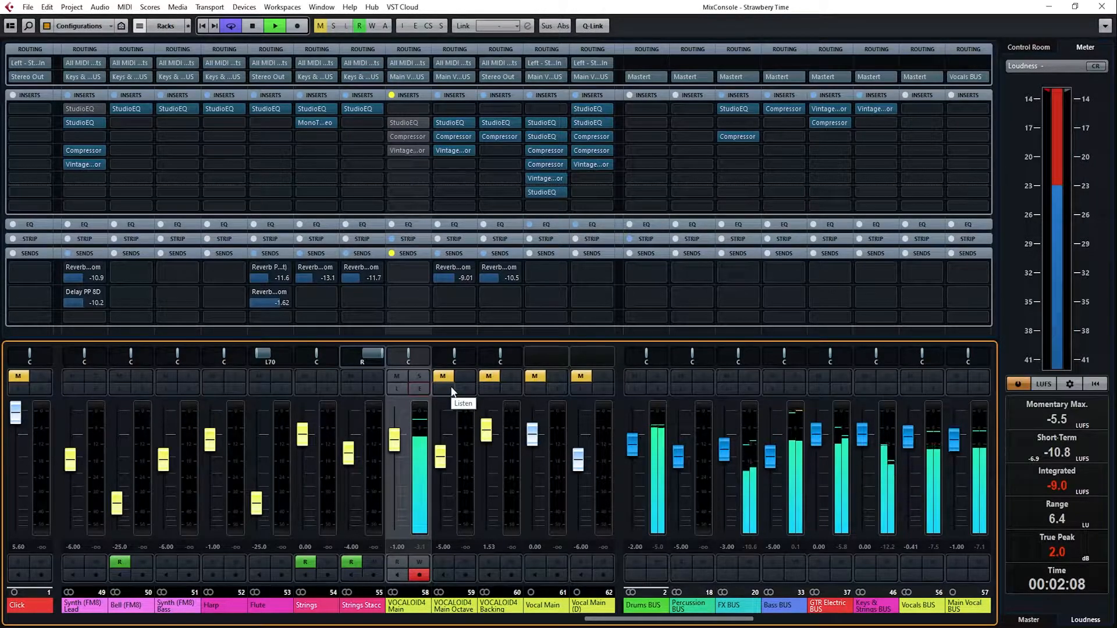
key(space)
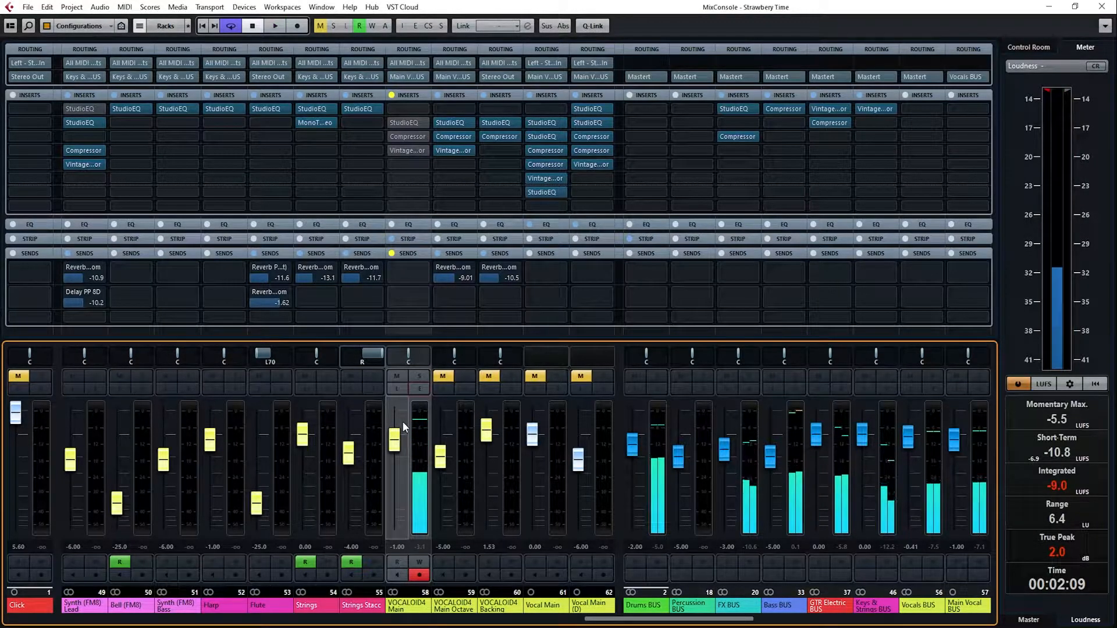
Step: Activate the bypassed StudioEQ insert on VOCALOID4 Main and open its editor with playback stopped
mouse_move(389, 139)
mouse_move(420, 124)
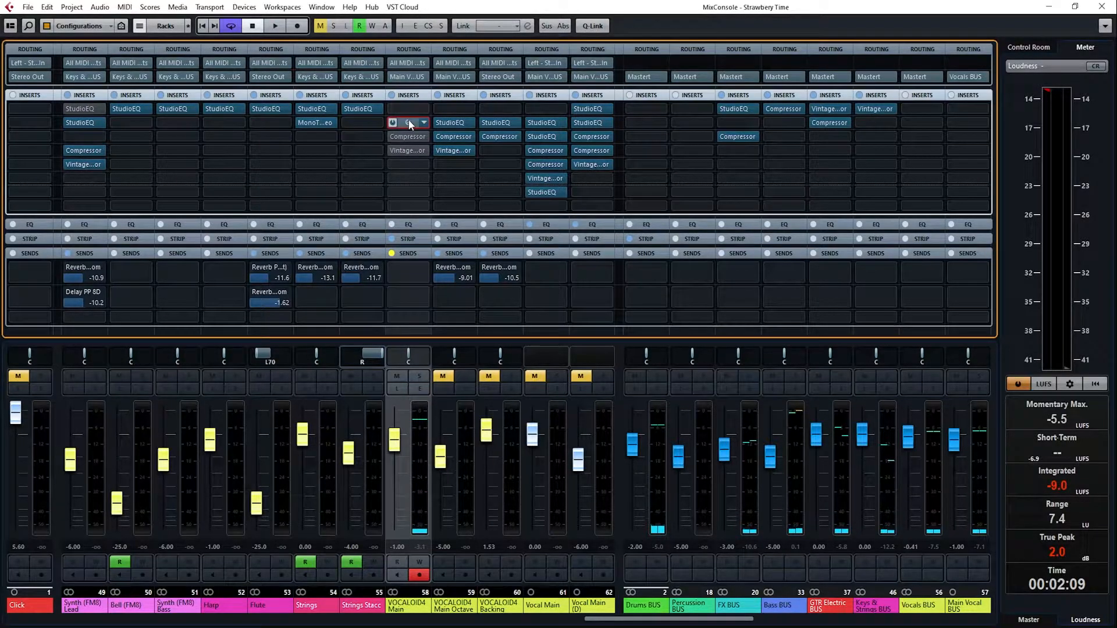
click(408, 122)
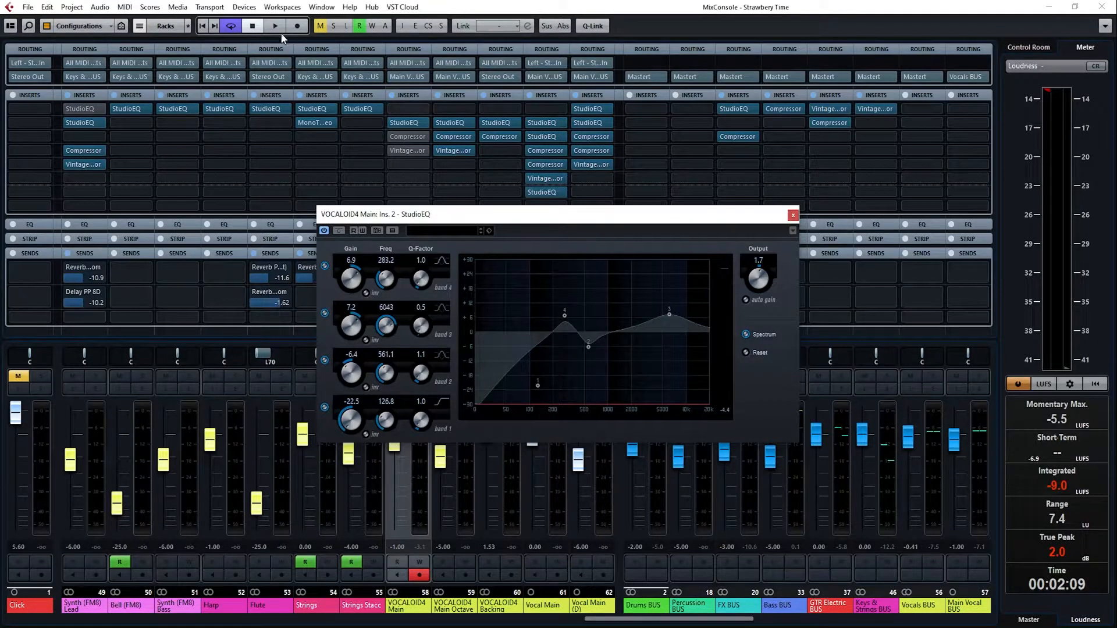
click(255, 27)
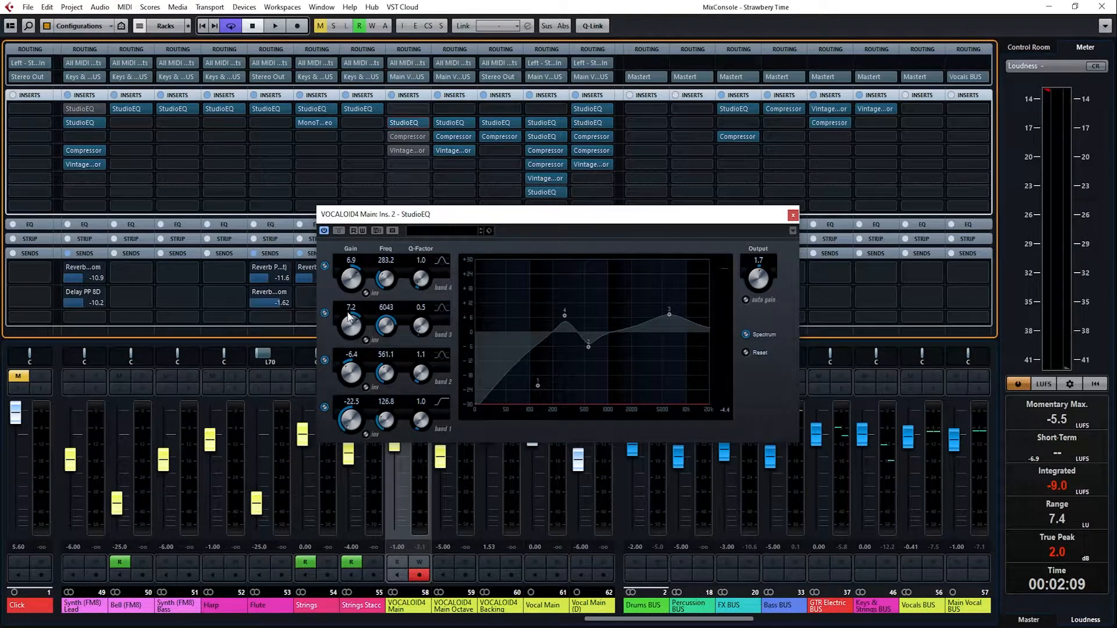
Step: Switch off all four bands of the StudioEQ on VOCALOID4 Main
click(324, 266)
click(324, 312)
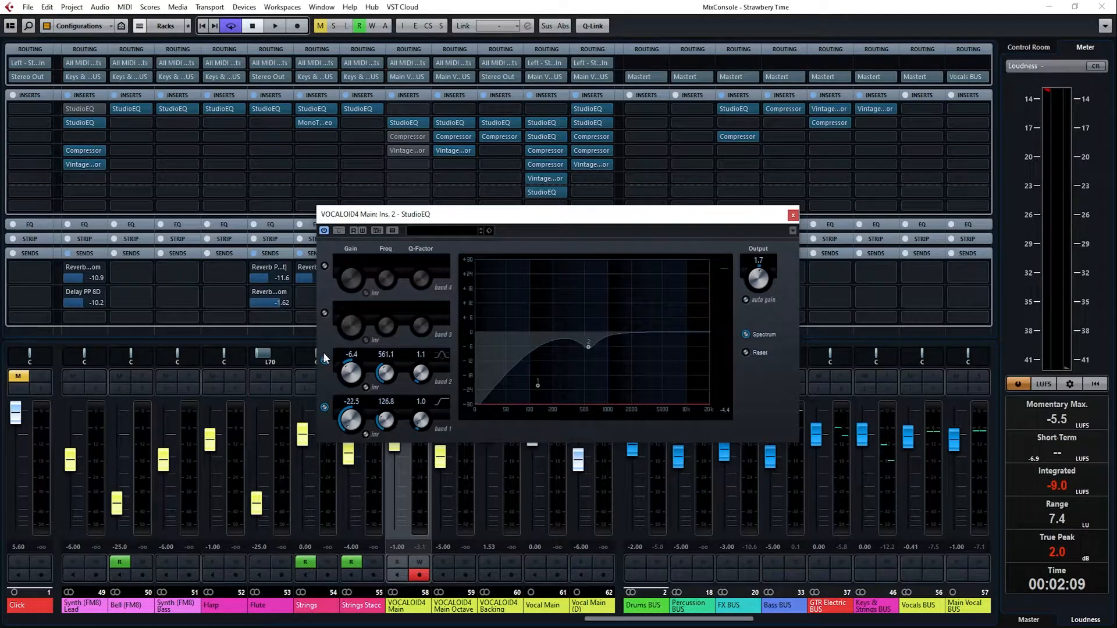
click(324, 359)
click(325, 407)
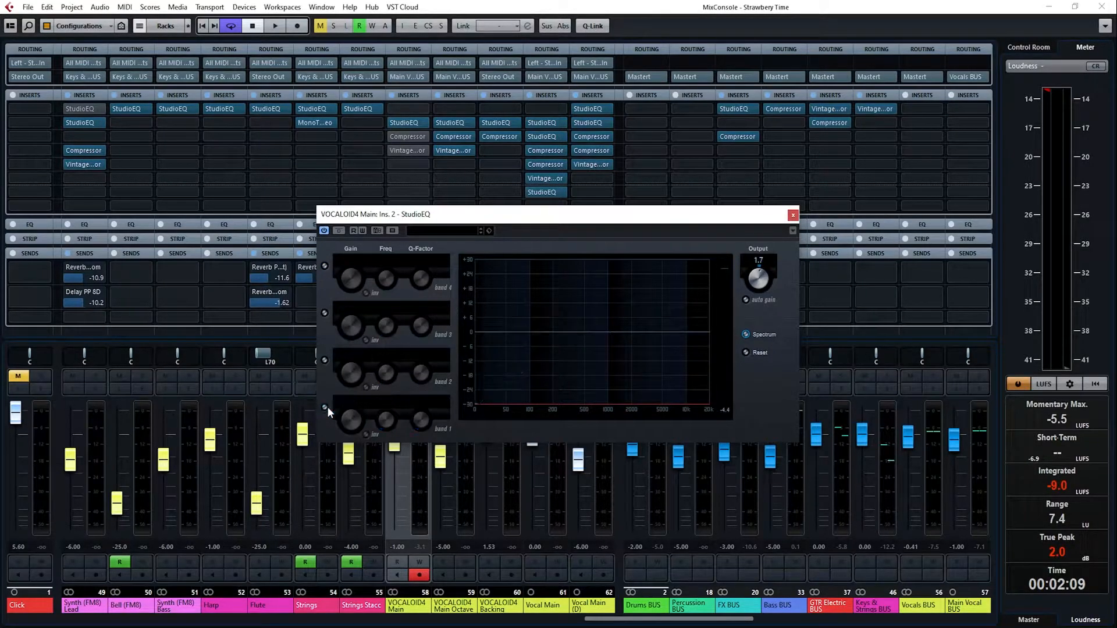
Step: Play the song and compare the vocal with and without the band 1 low cut, leaving band 1 enabled
click(275, 26)
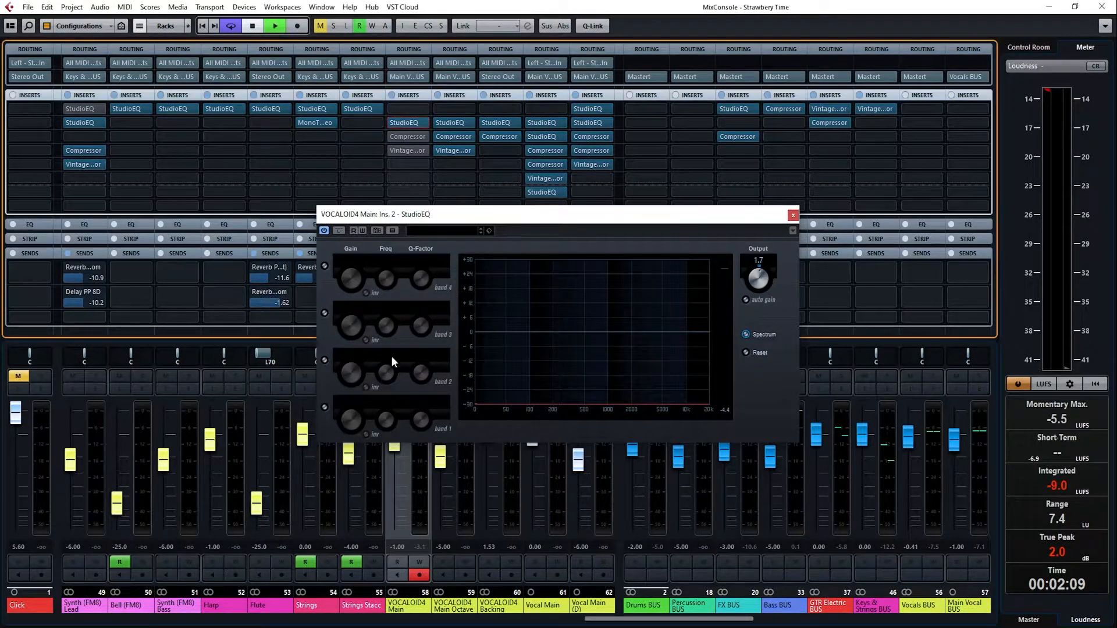
click(325, 407)
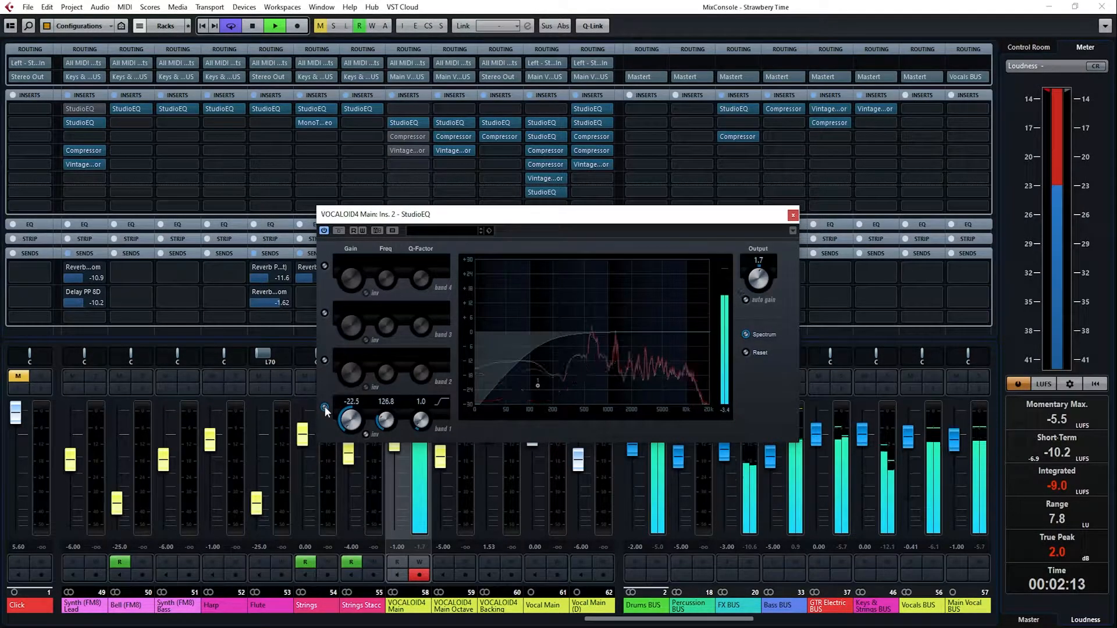
click(325, 407)
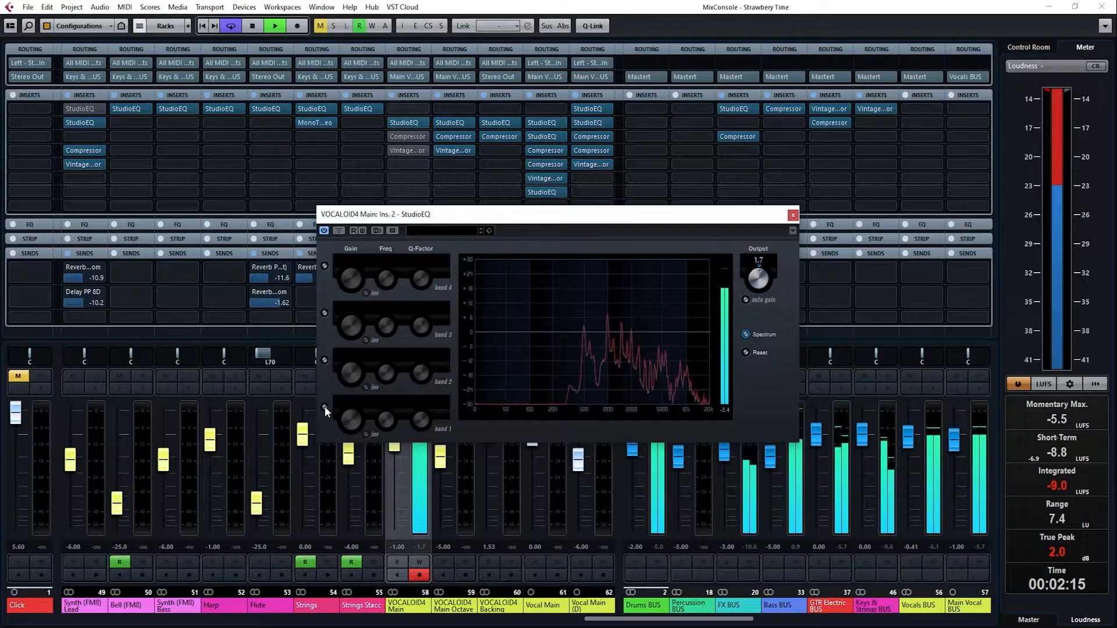
click(325, 407)
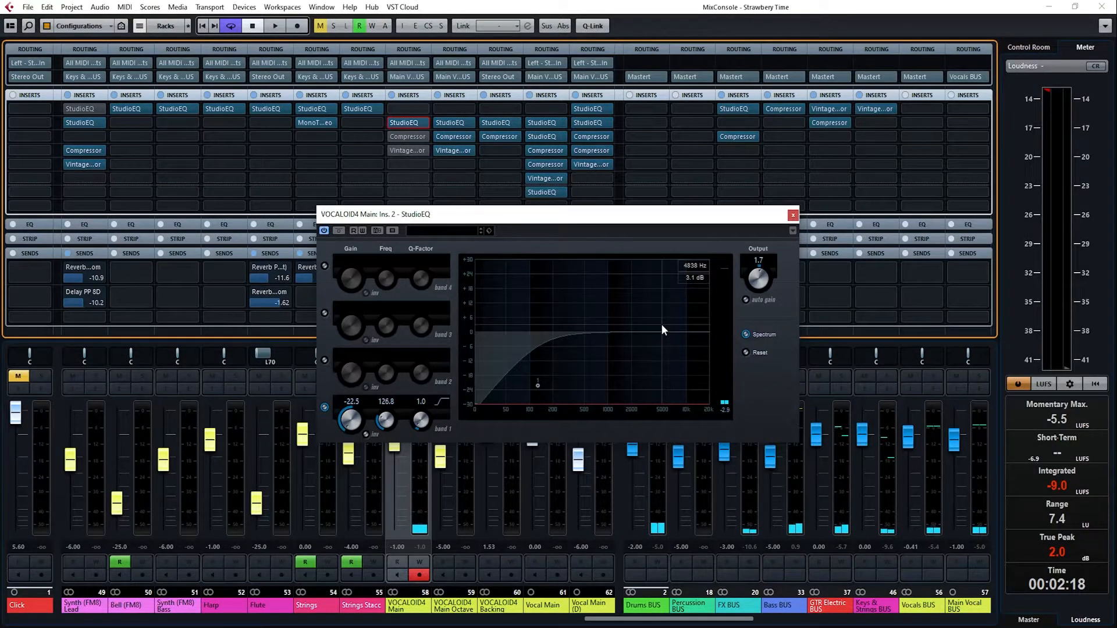
Step: Play the song and compare the vocal with and without the StudioEQ band 3 boost, leaving band 3 enabled and playback stopped
click(324, 267)
click(324, 267)
click(325, 315)
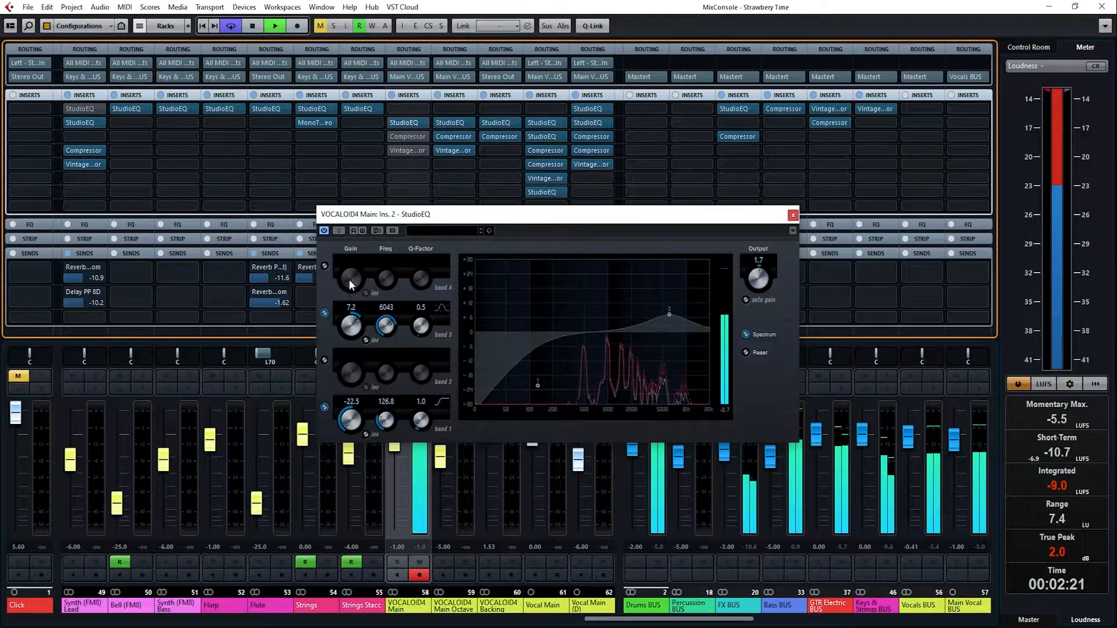
click(323, 313)
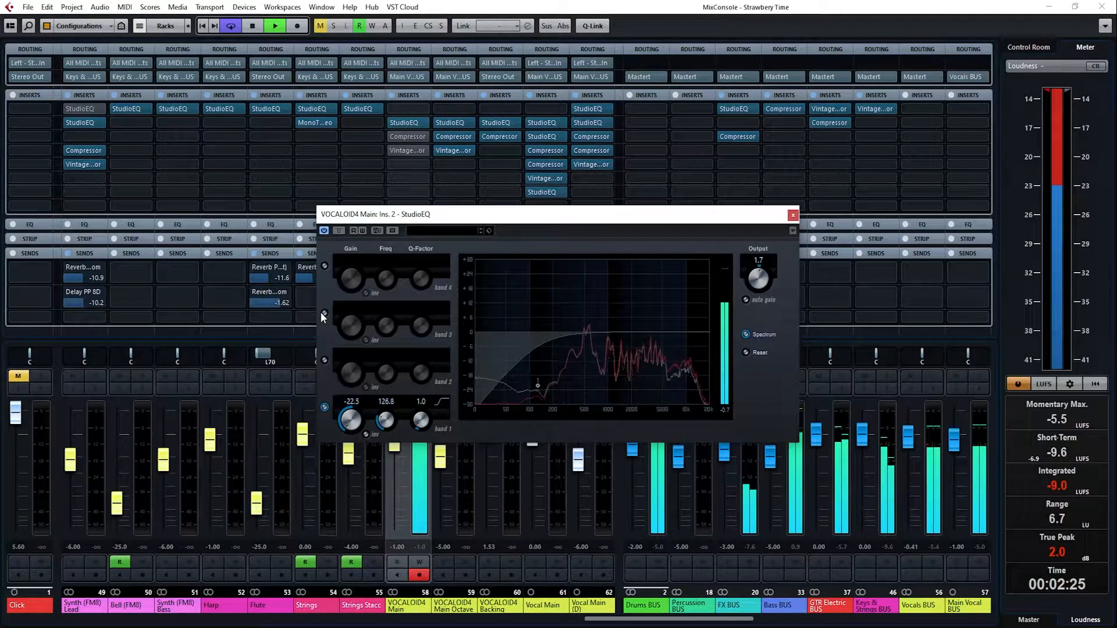
click(323, 313)
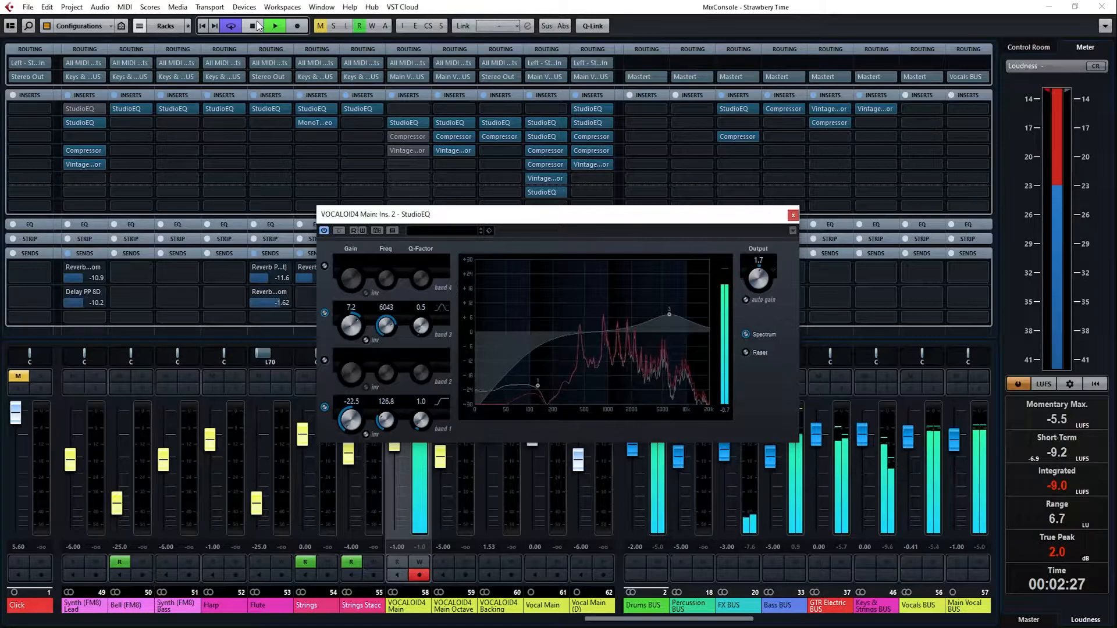
click(325, 312)
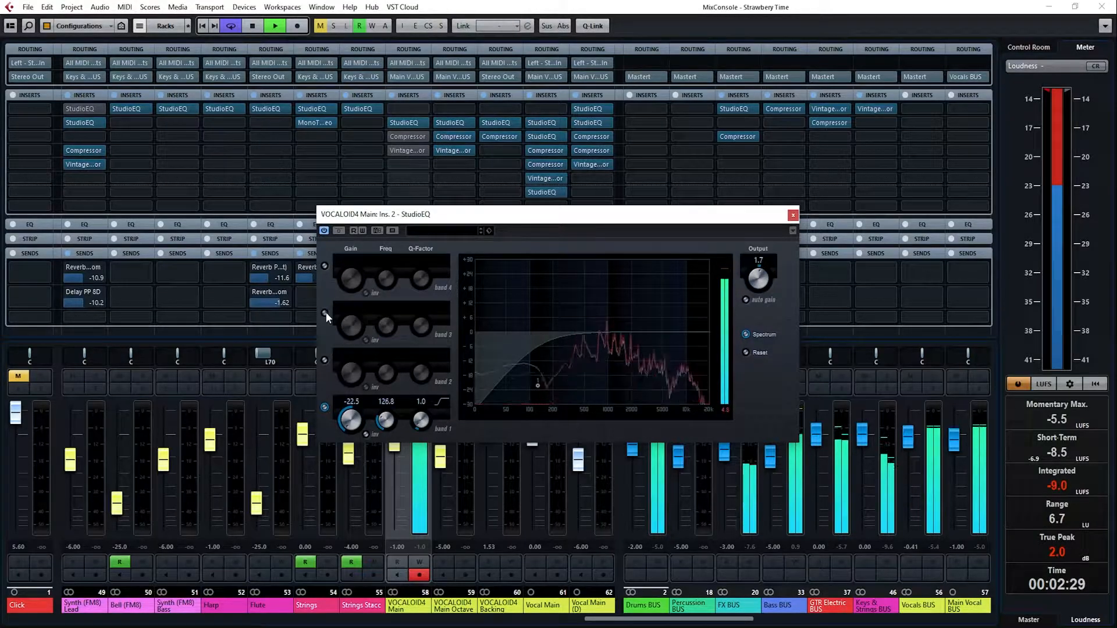
click(325, 312)
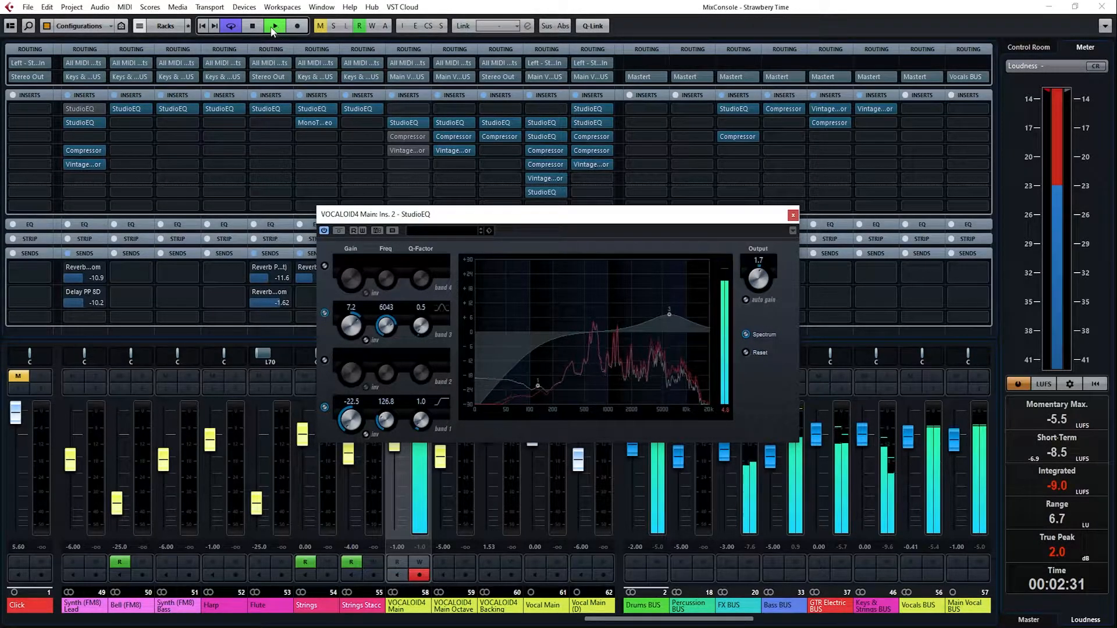
key(space)
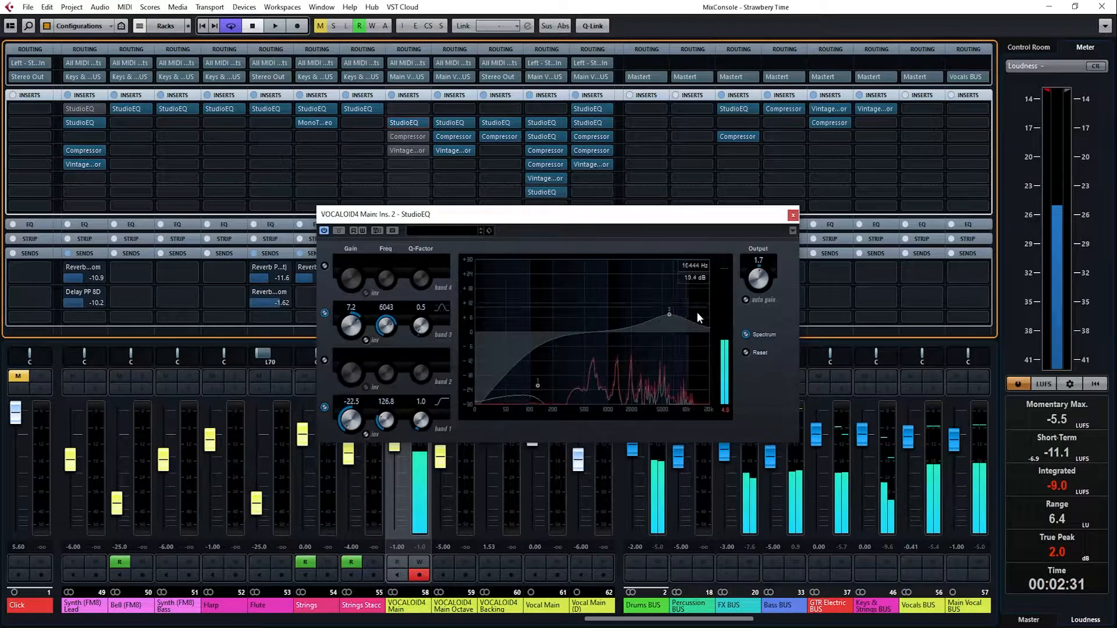
Step: Lower the StudioEQ output level on VOCALOID4 Main to -1.8
drag(765, 276, 765, 279)
scroll(765, 283, down, 2)
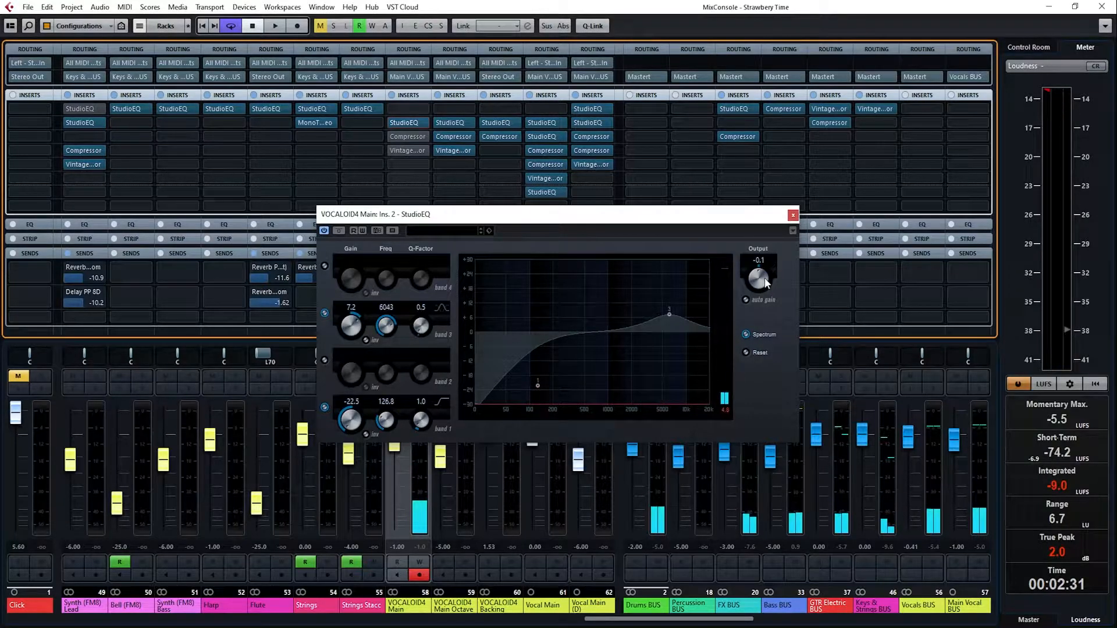
scroll(766, 283, down, 1)
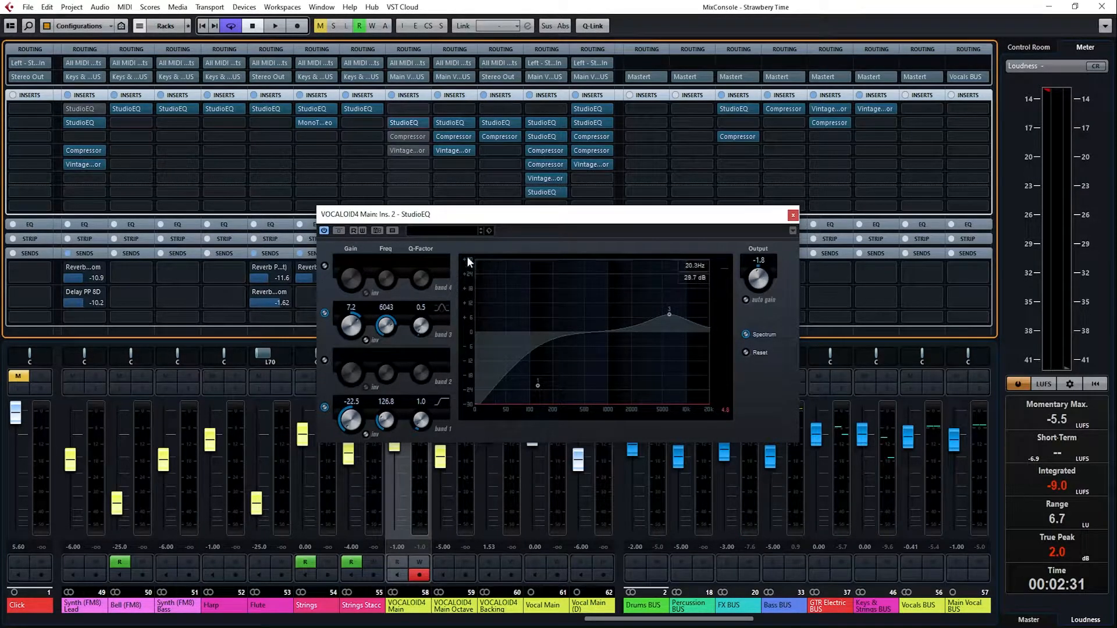
Step: Enable StudioEQ band 2, audition its gain at 13.3 during playback, set it to -3.8, and stop playback
click(325, 359)
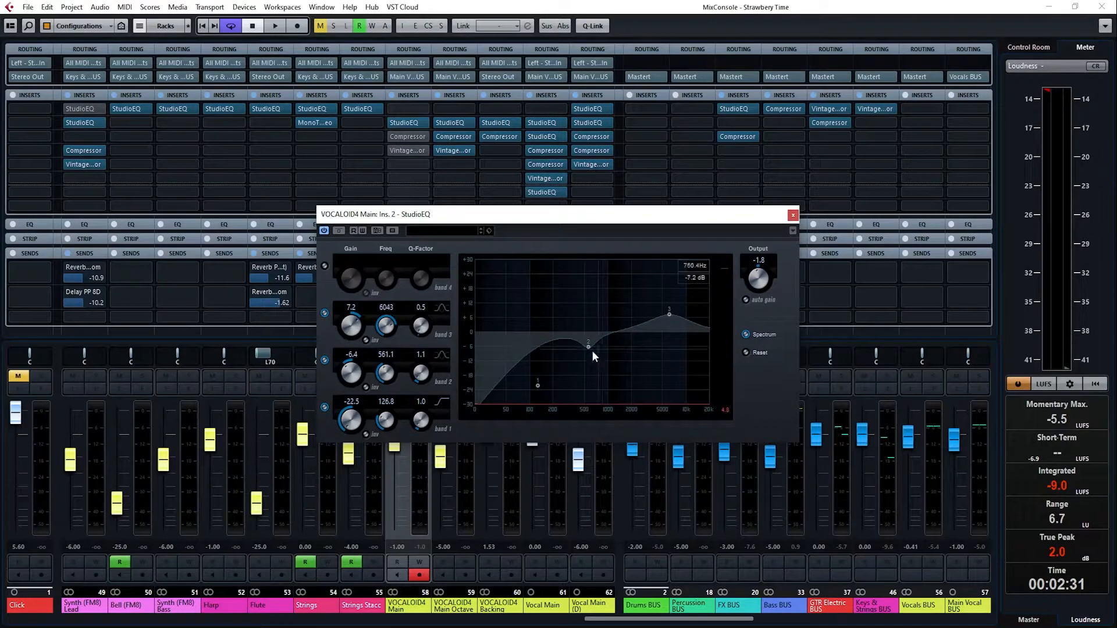
click(324, 360)
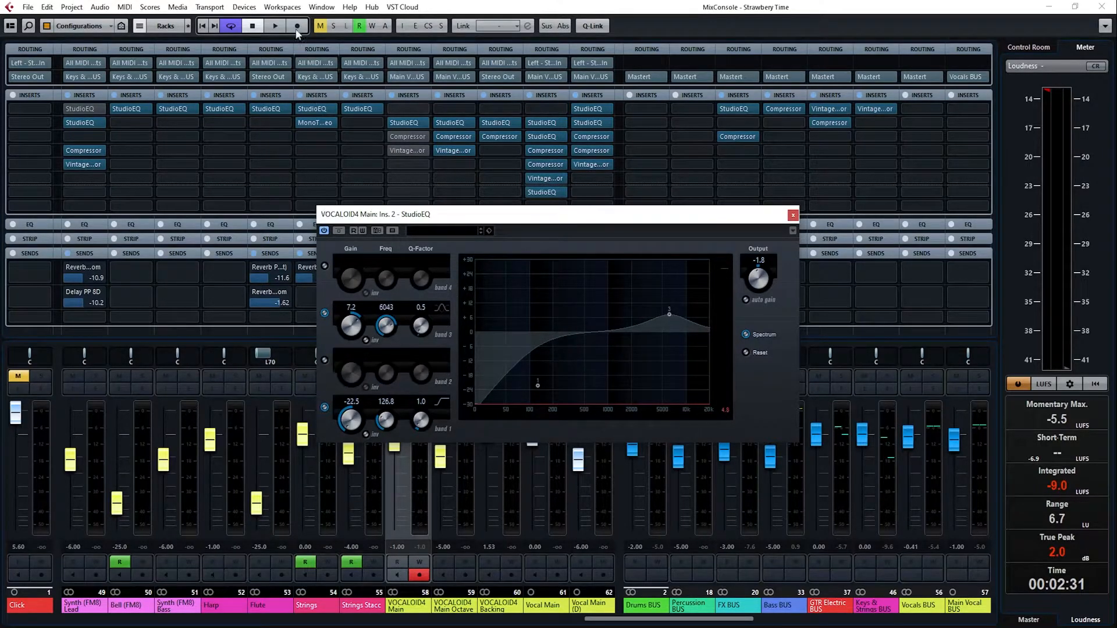
click(255, 27)
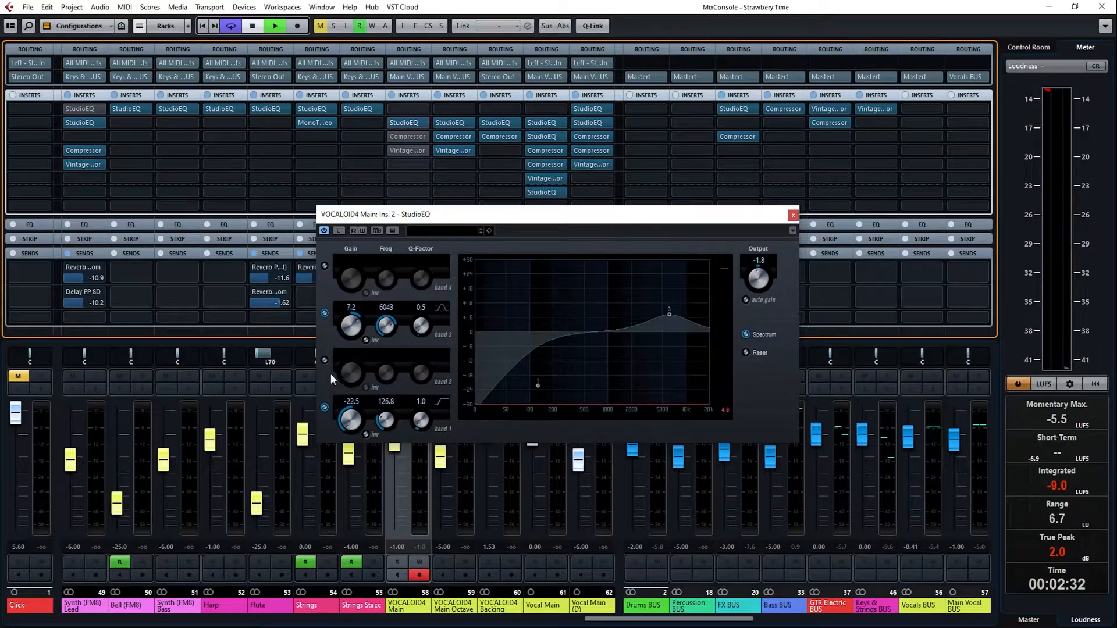
key(space)
click(326, 360)
drag(354, 366, 366, 337)
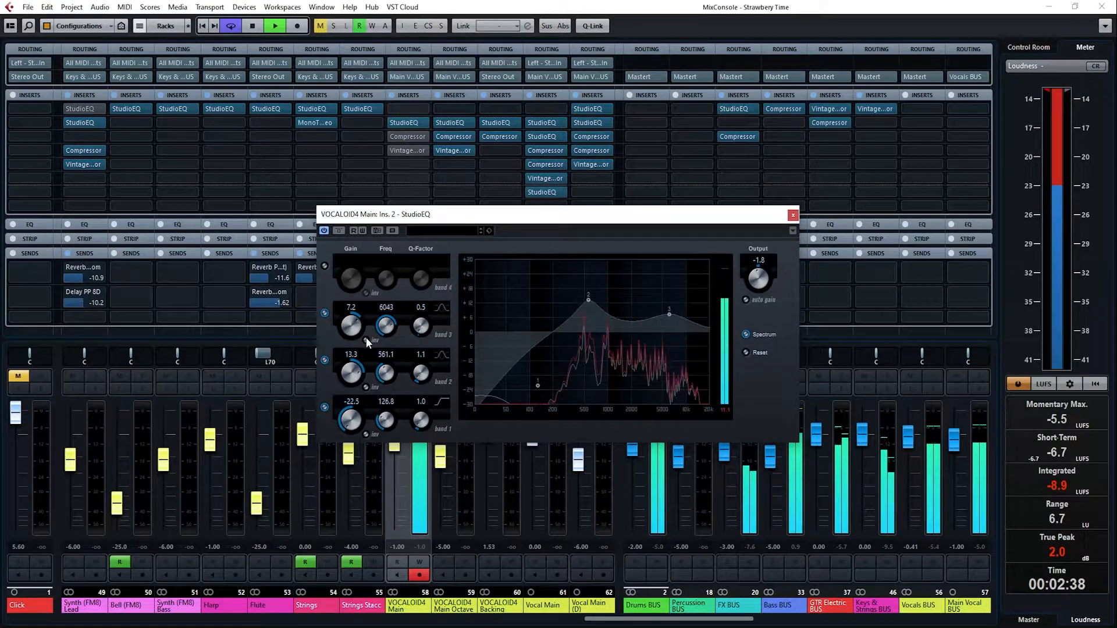
drag(367, 339, 361, 376)
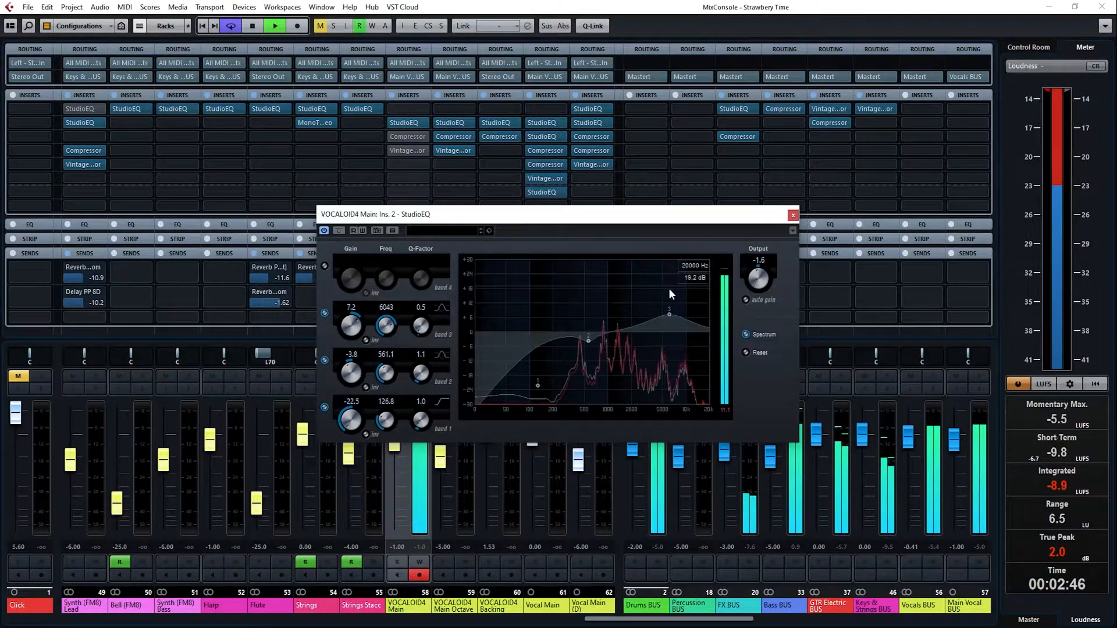
key(space)
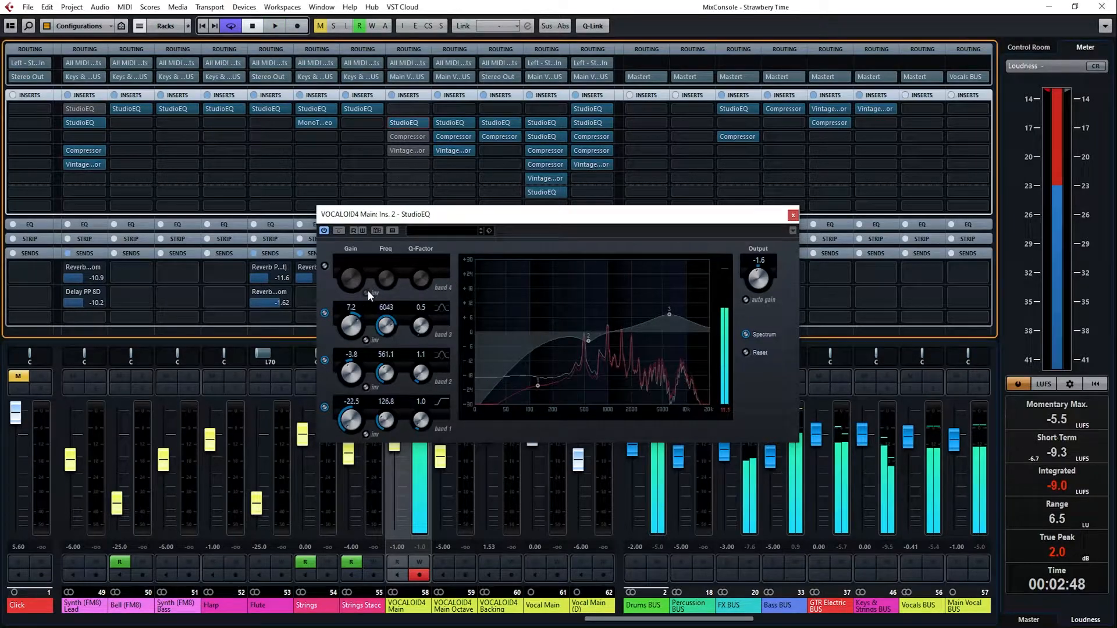
Step: Enable StudioEQ band 4 and compare the vocal with and without it during playback, leaving it on
click(325, 266)
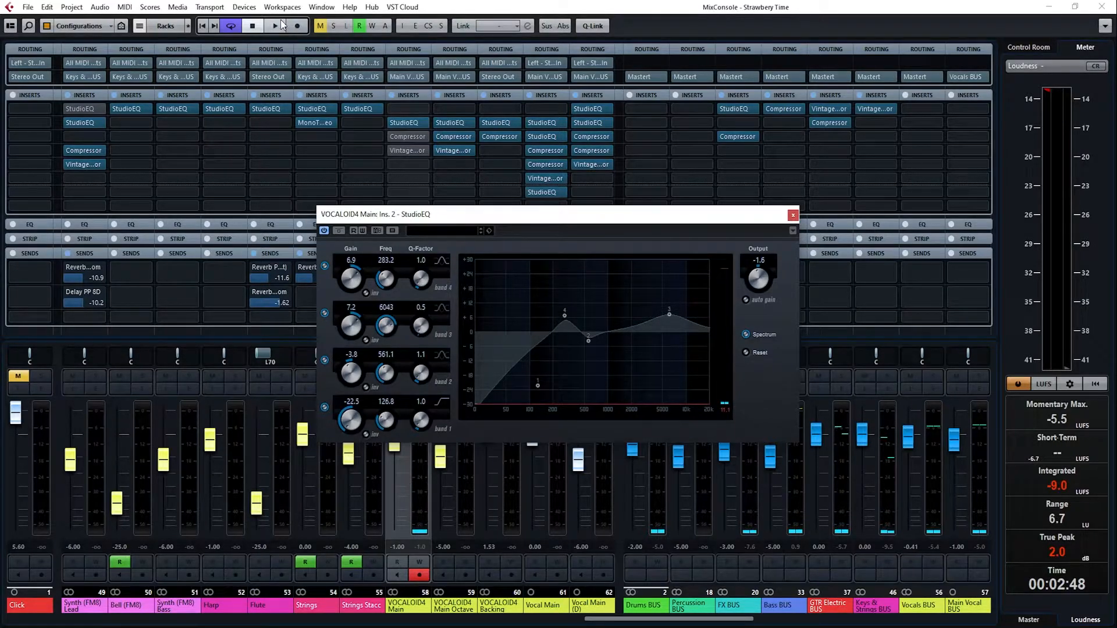
key(space)
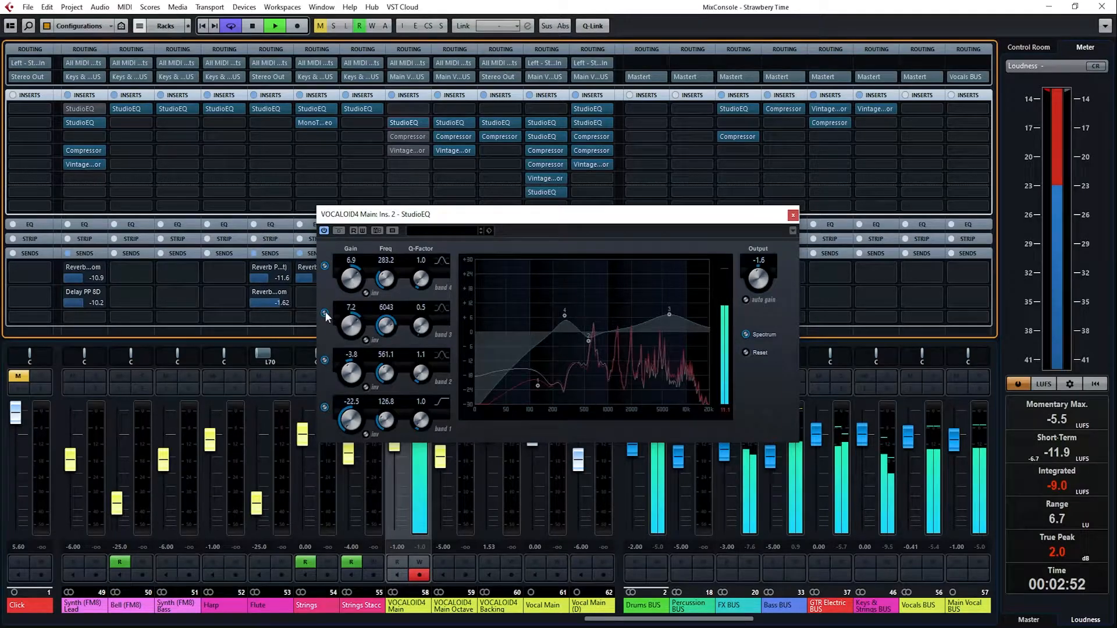
click(325, 313)
click(326, 313)
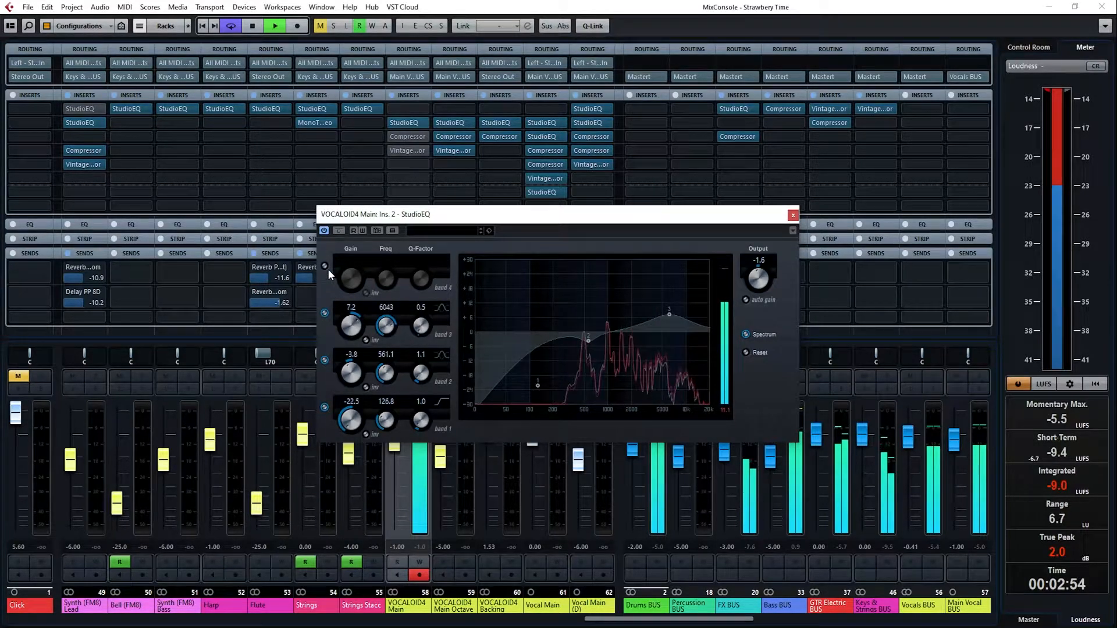
click(325, 266)
Step: Set StudioEQ band 4's gain to 9.3, close the editor, and stop playback
mouse_move(350, 283)
mouse_down()
mouse_move(352, 331)
mouse_move(361, 288)
mouse_up()
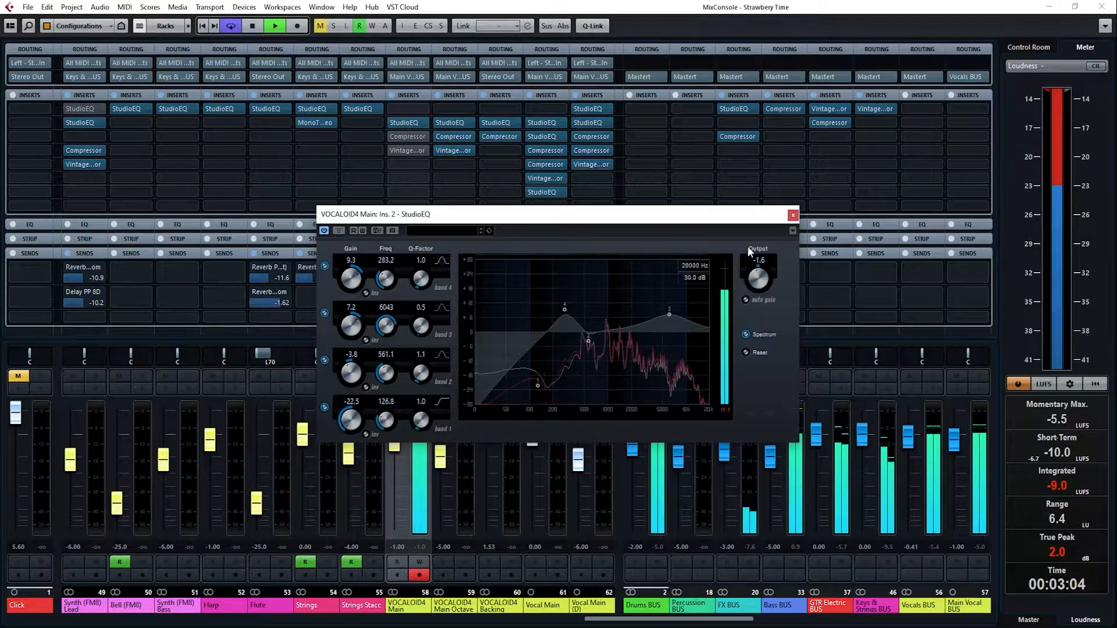
click(792, 215)
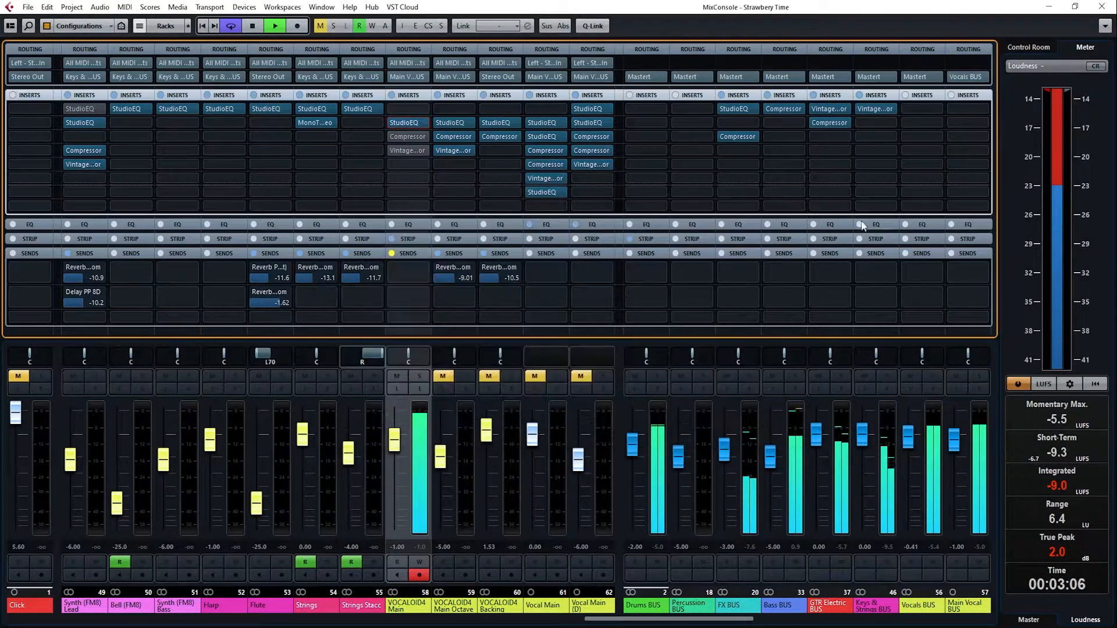
key(space)
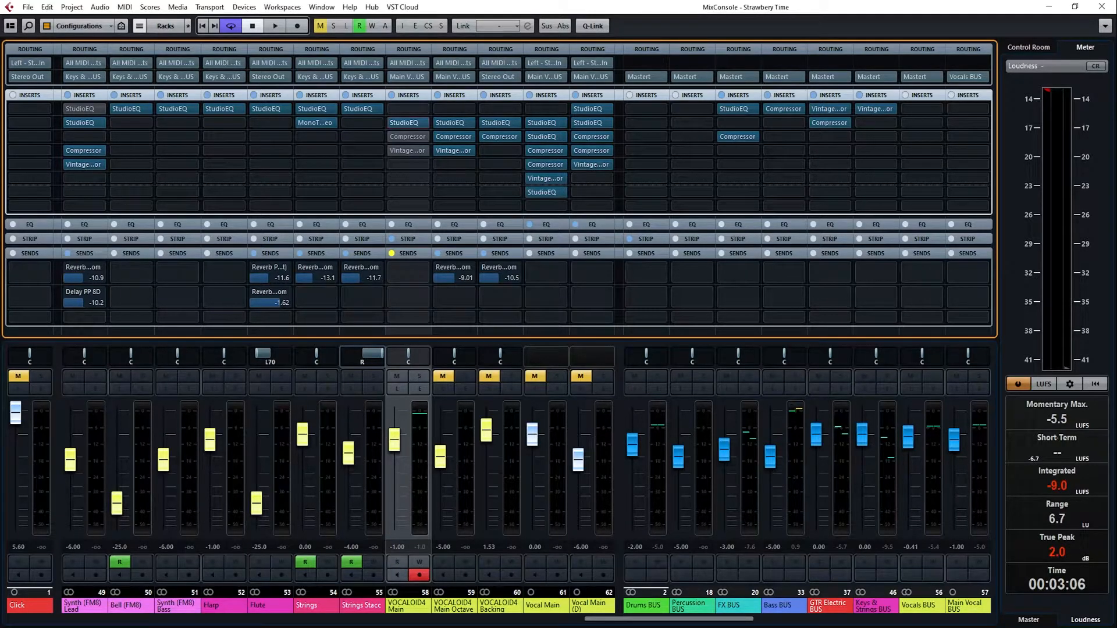
Step: Activate the bypassed Compressor insert on VOCALOID4 Main, open its editor, and set the threshold to -12.8
click(408, 135)
click(407, 136)
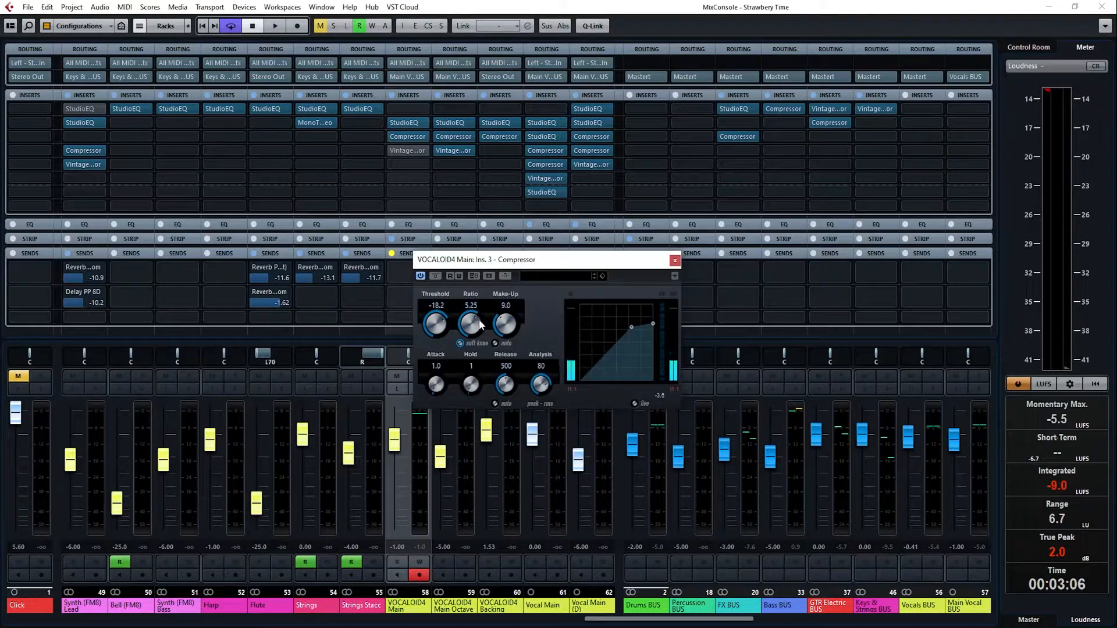
drag(432, 326, 442, 325)
Step: Refine the Compressor's threshold to -13.5 while checking the gain reduction in playback, and close its editor with playback stopped
click(275, 26)
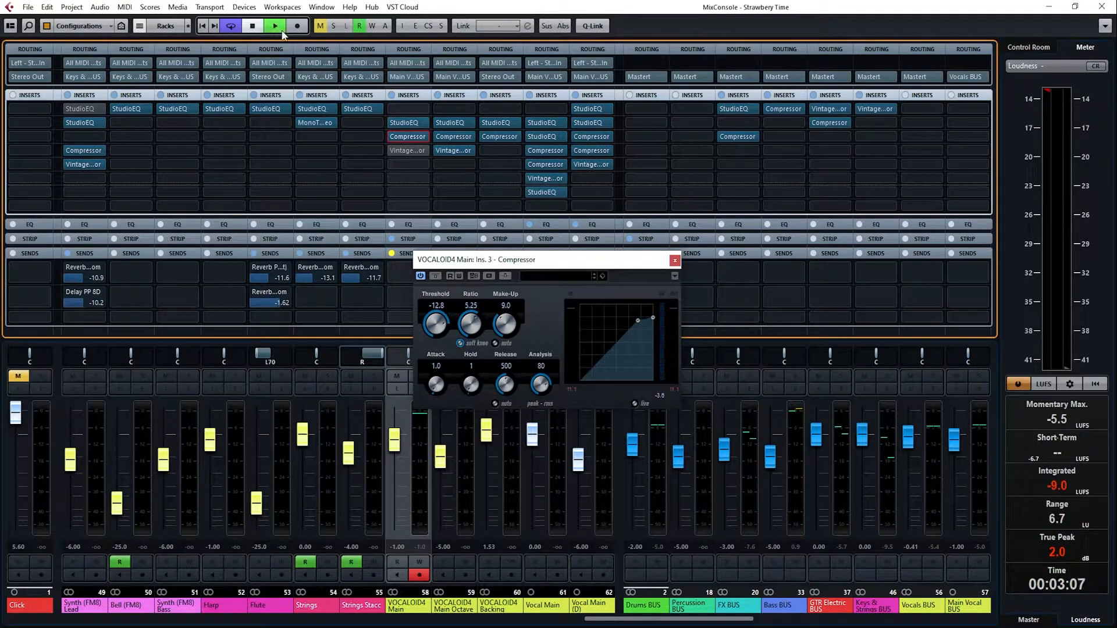
drag(437, 326, 434, 326)
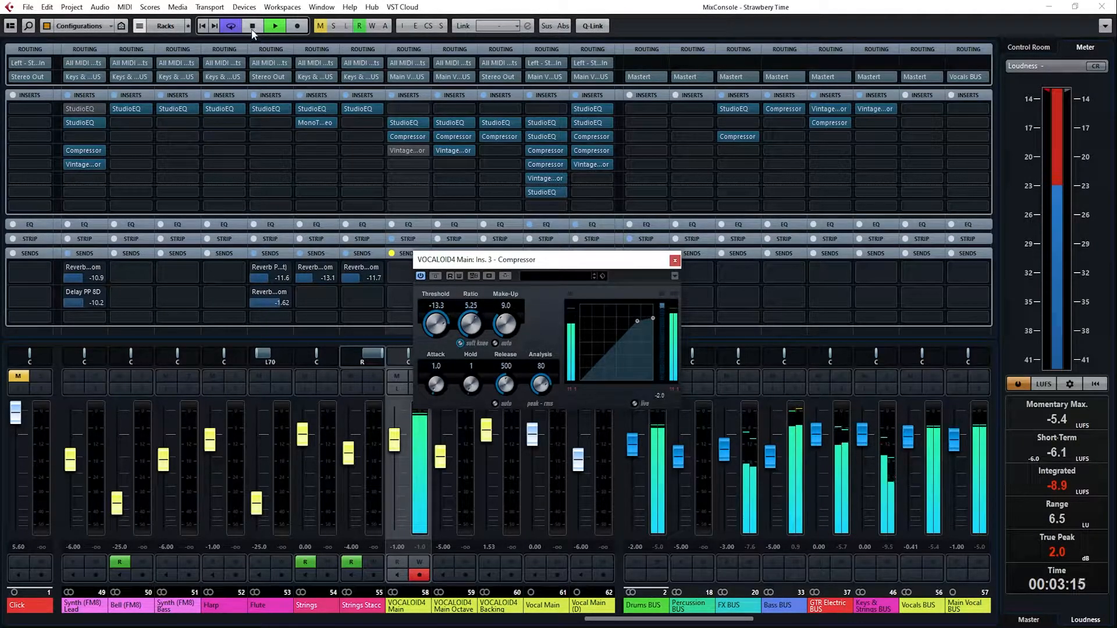
click(428, 211)
click(662, 394)
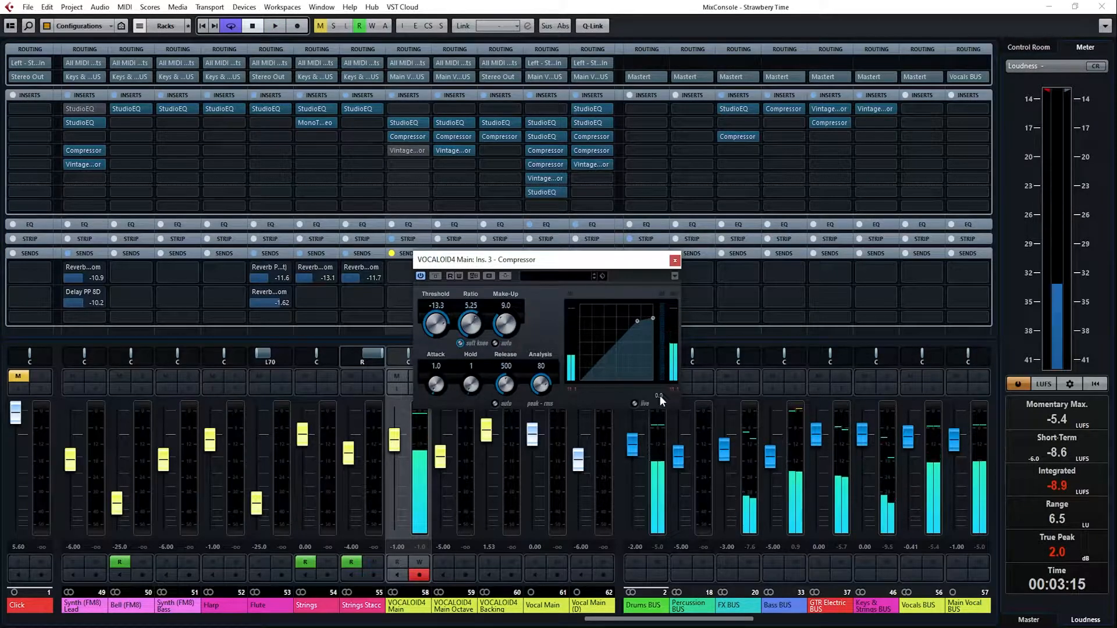
click(429, 316)
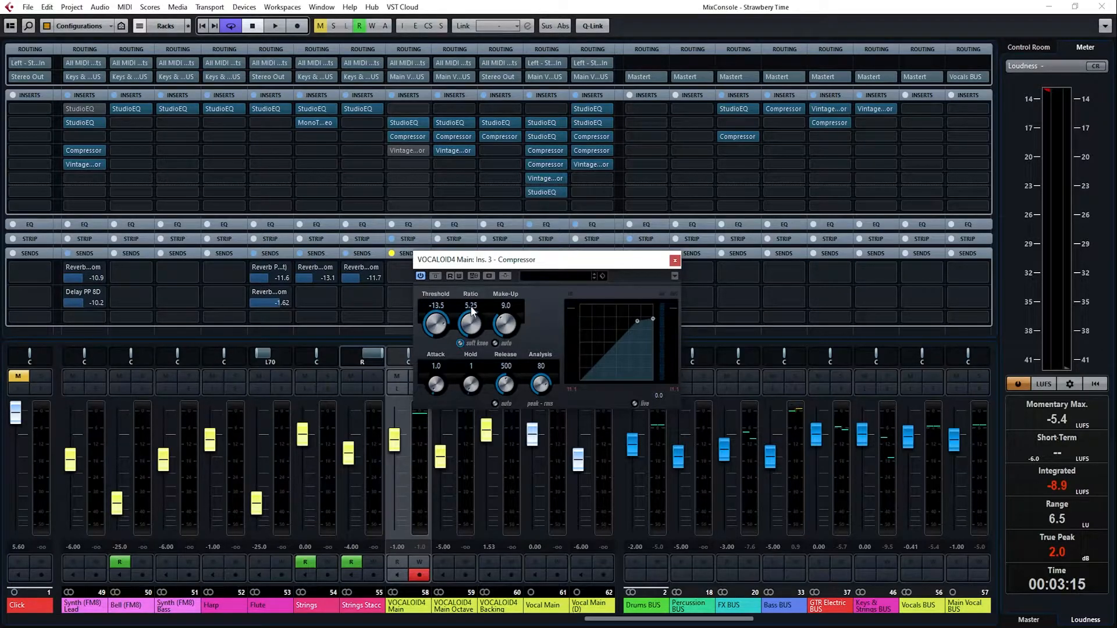
click(674, 260)
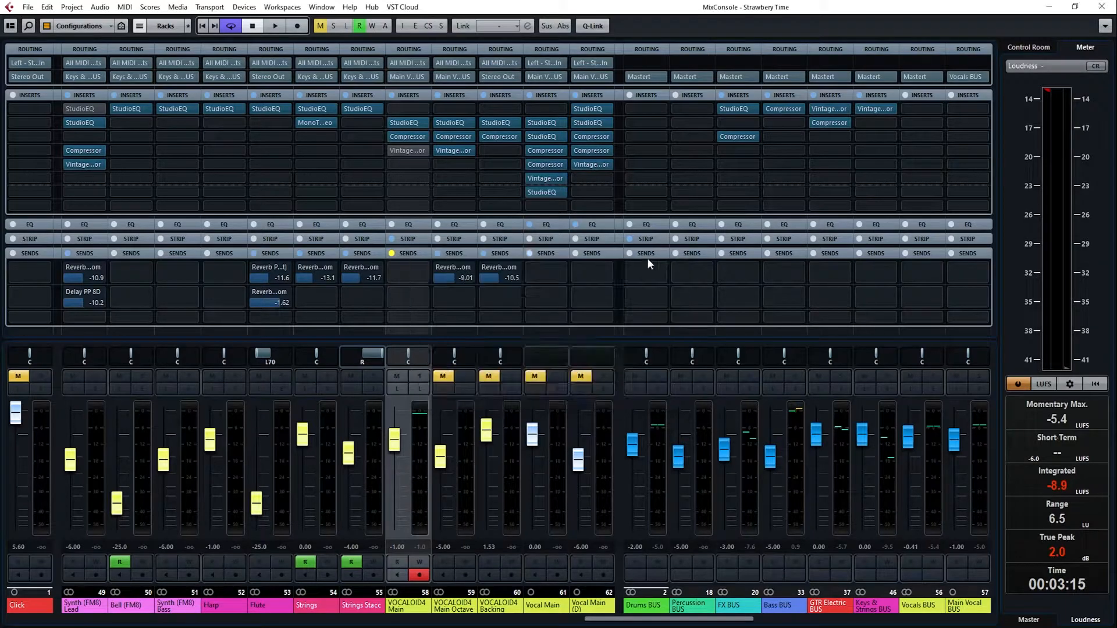
Step: Activate the bypassed VintageCompressor insert on VOCALOID4 Main with its editor open, and start playback
click(408, 151)
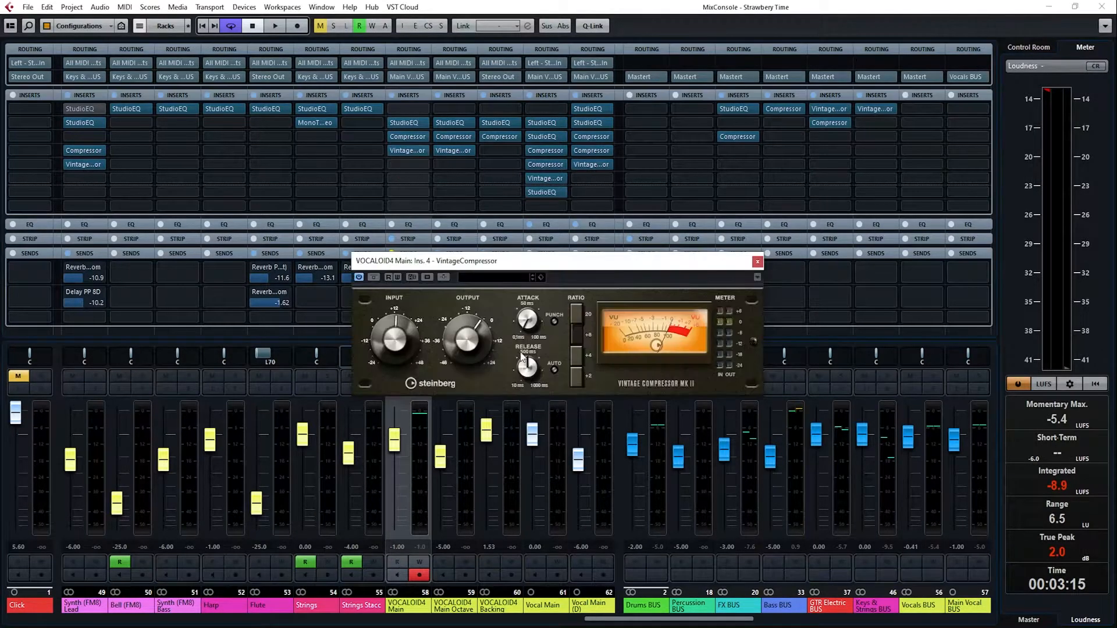
drag(587, 262, 569, 230)
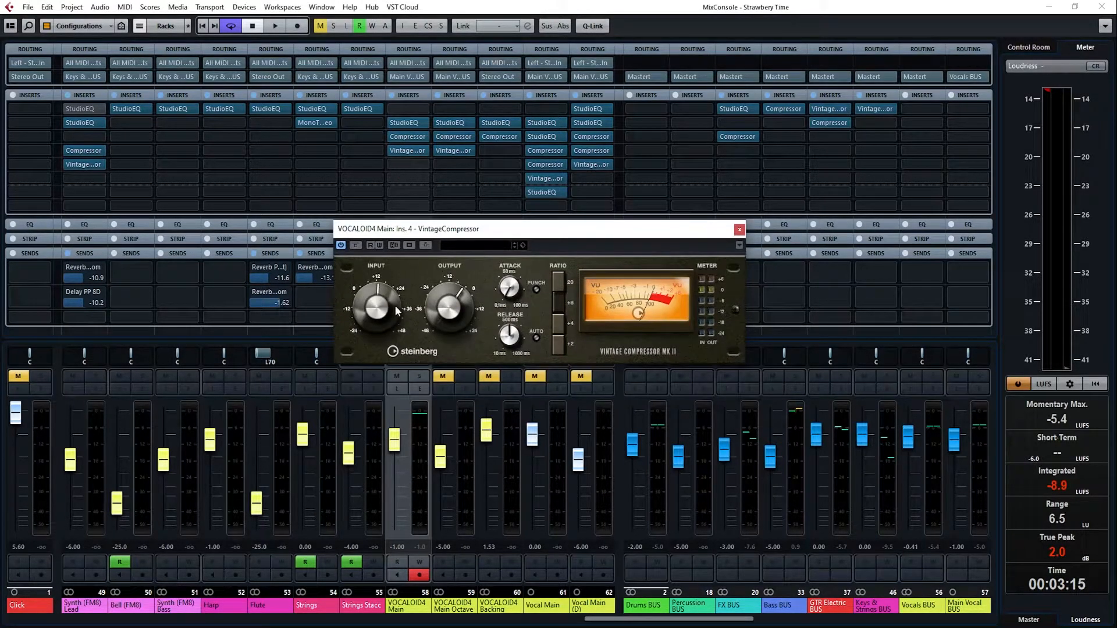
key(space)
Step: Compare the vocal with and without the VintageCompressor, leaving it active, and close its editor with playback stopped
click(359, 246)
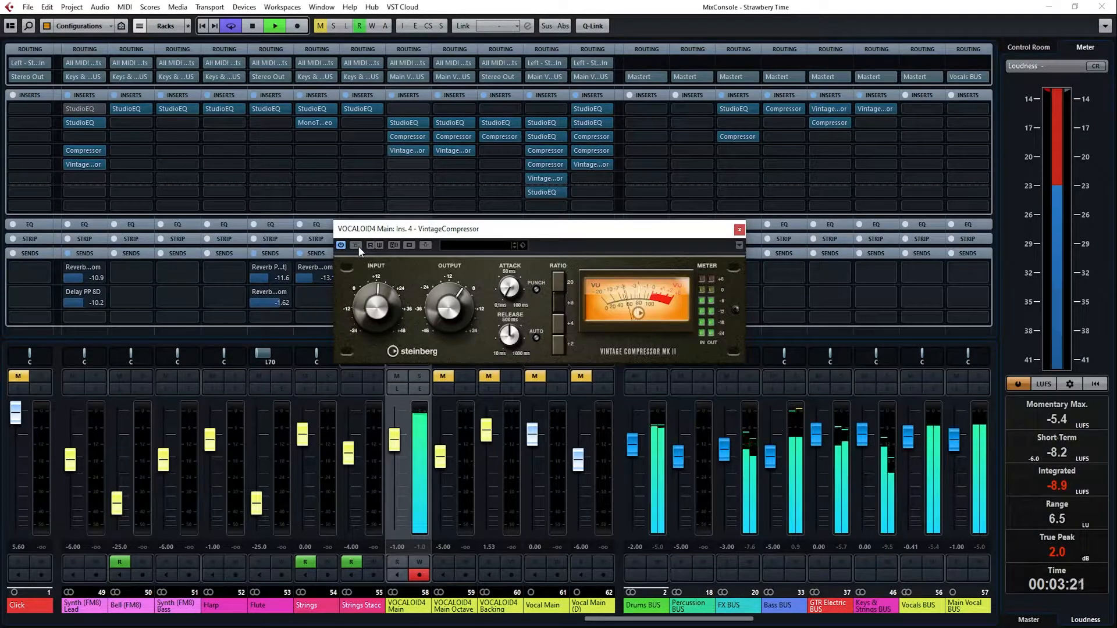
click(359, 246)
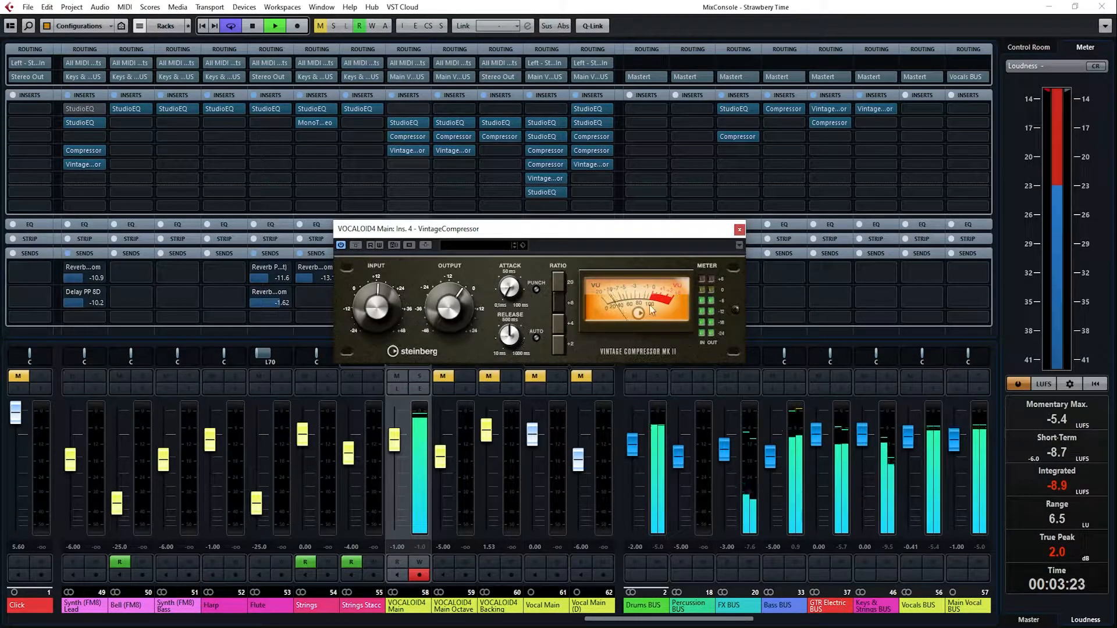
click(358, 246)
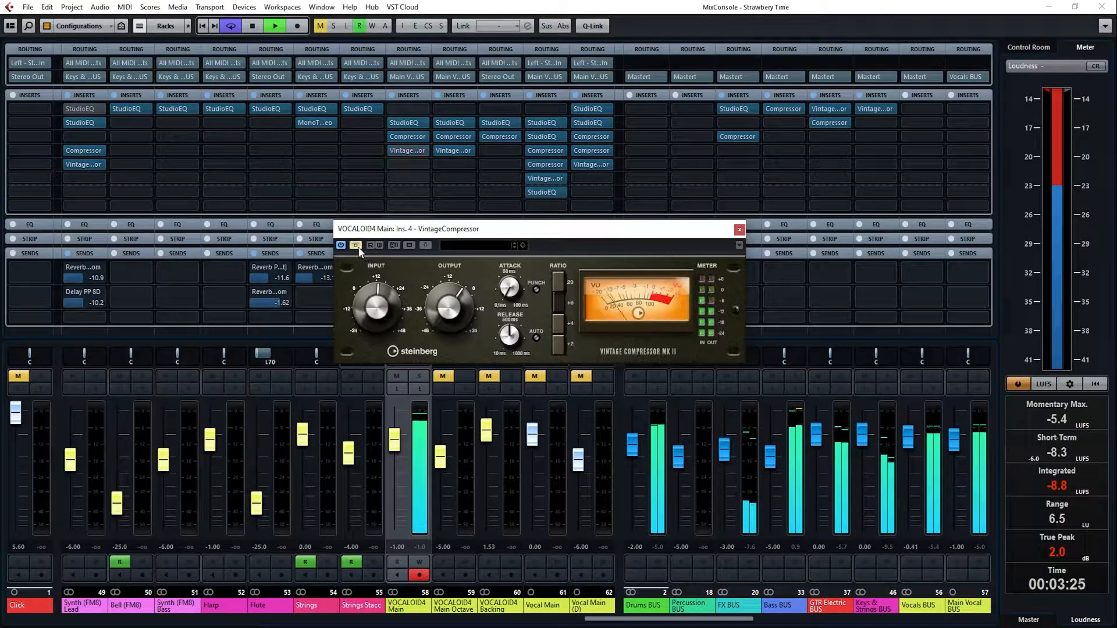
click(355, 245)
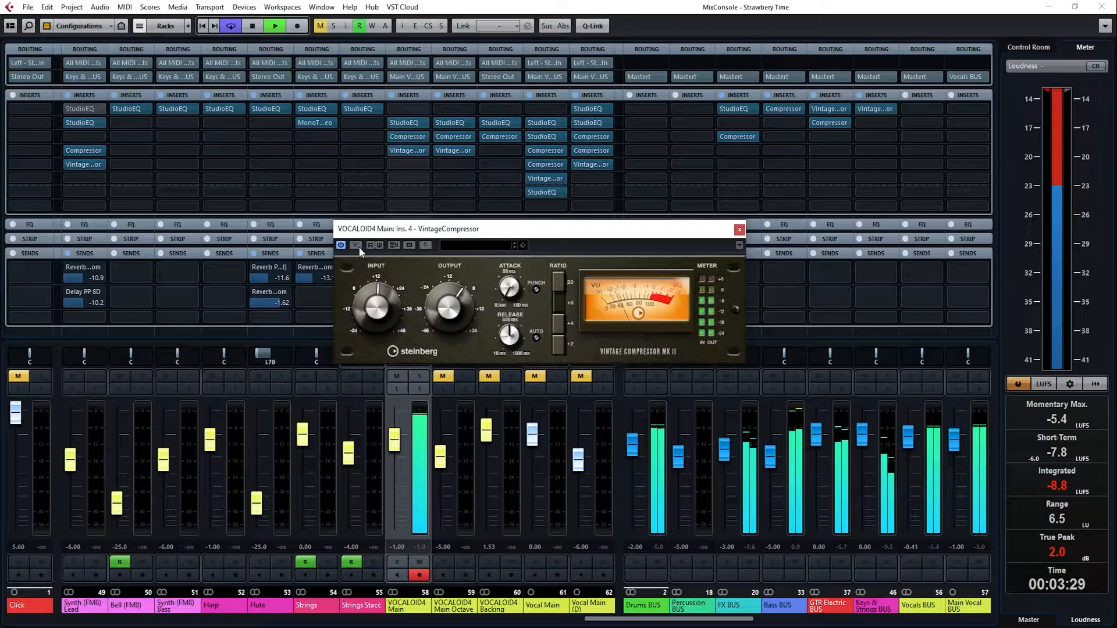
click(250, 27)
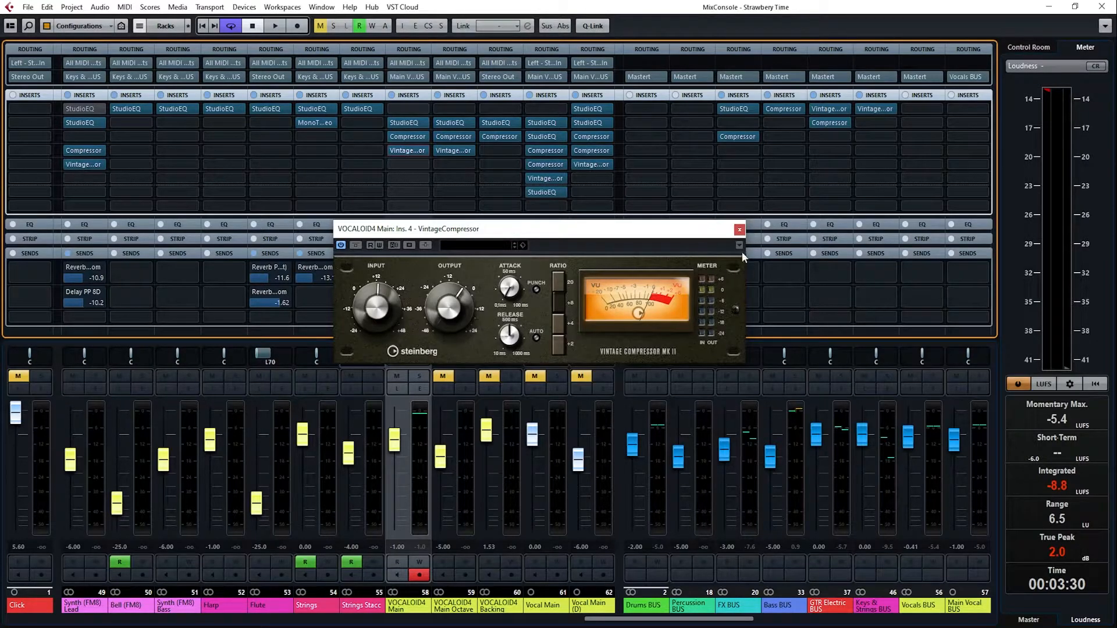
click(739, 229)
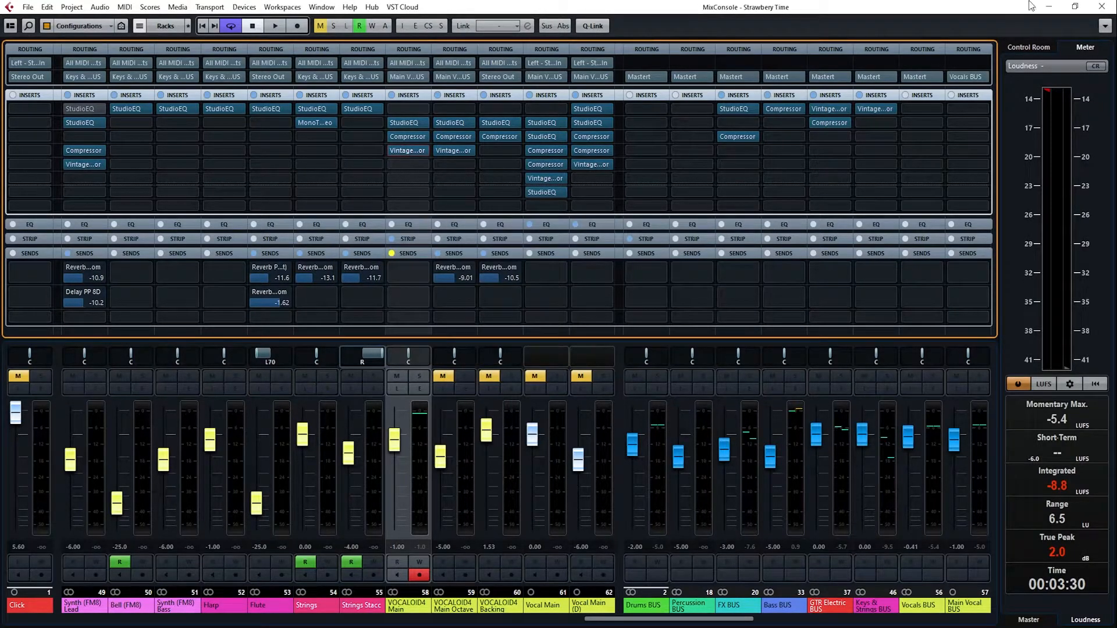
Step: Return to the project window and duplicate the VOCALOID4 Main track twice
click(1049, 7)
right_click(245, 407)
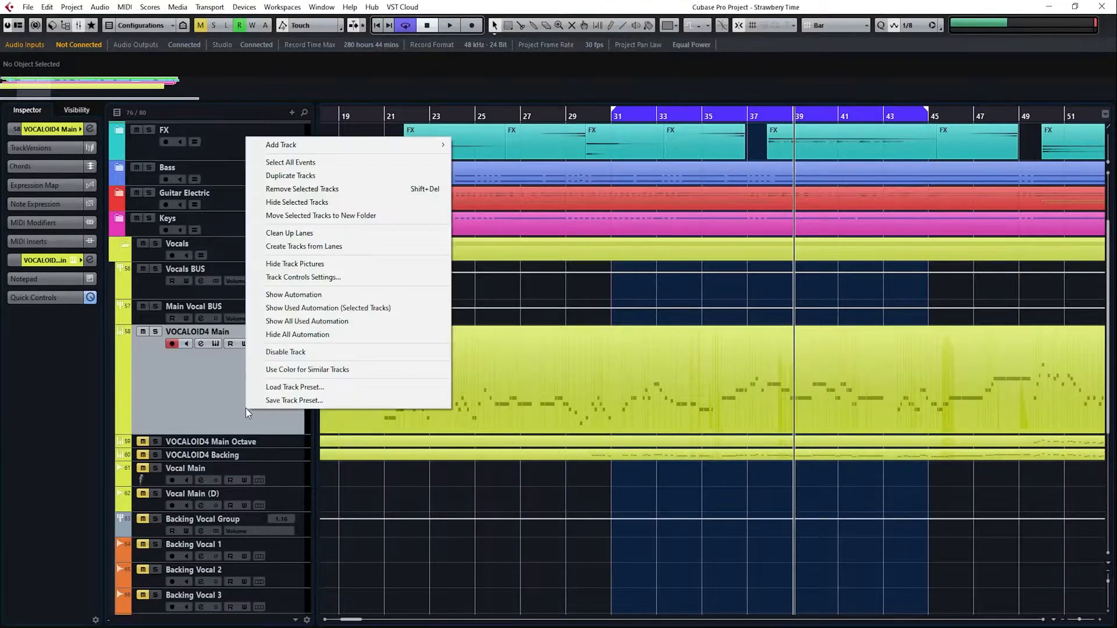
key(Escape)
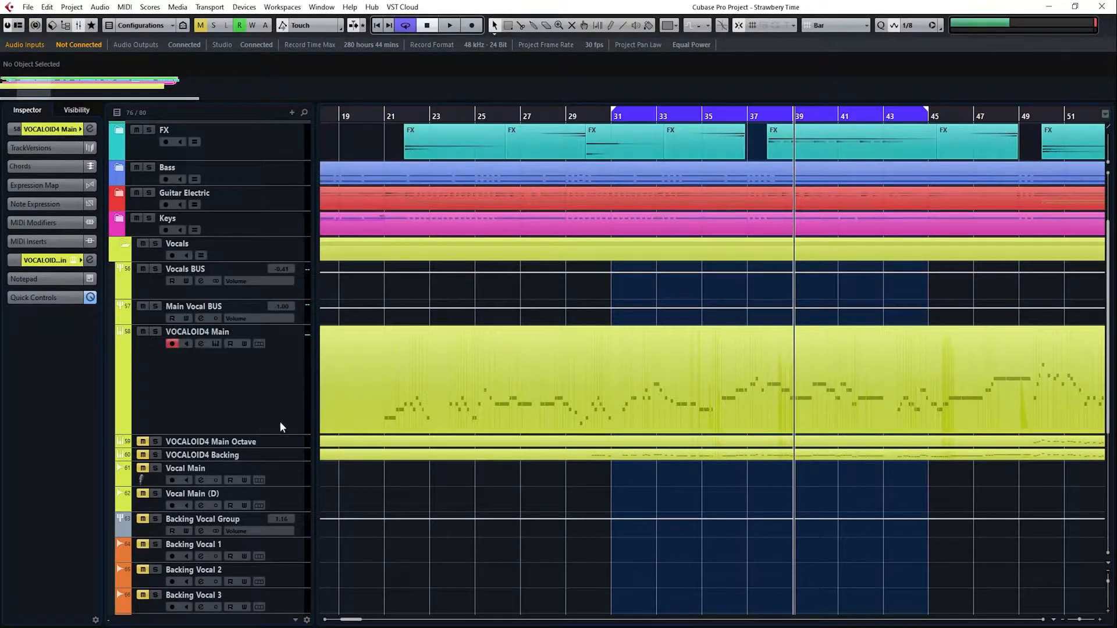
right_click(275, 423)
click(341, 173)
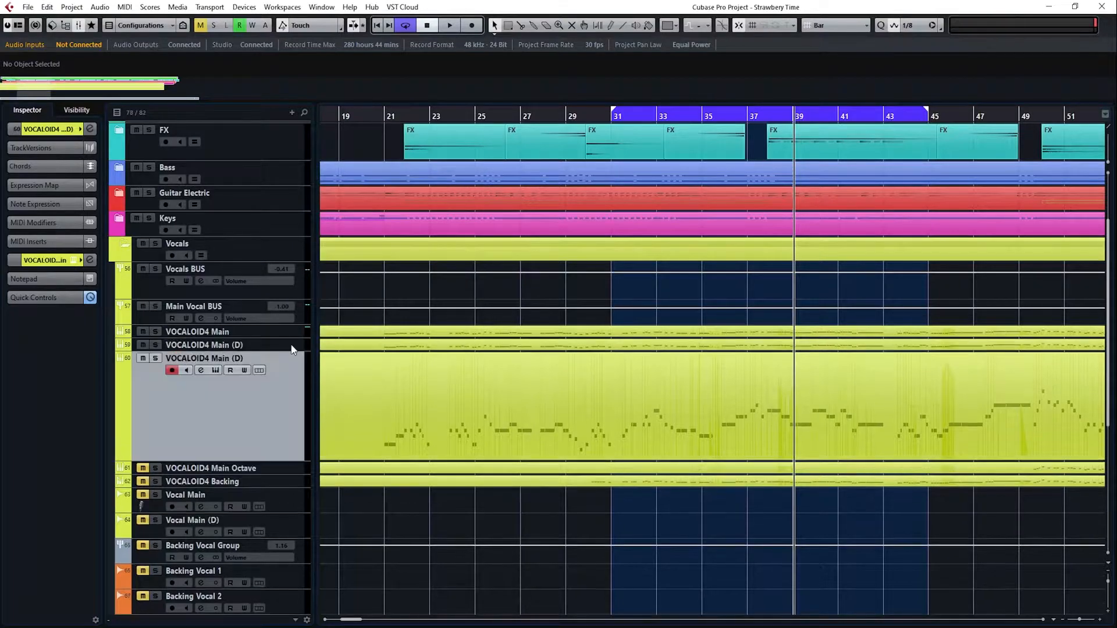
Step: Pan the first VOCALOID4 Main (D) duplicate hard left and the second hard right, and open the second one's channel settings
click(66, 134)
drag(65, 198, 103, 200)
click(274, 455)
click(201, 370)
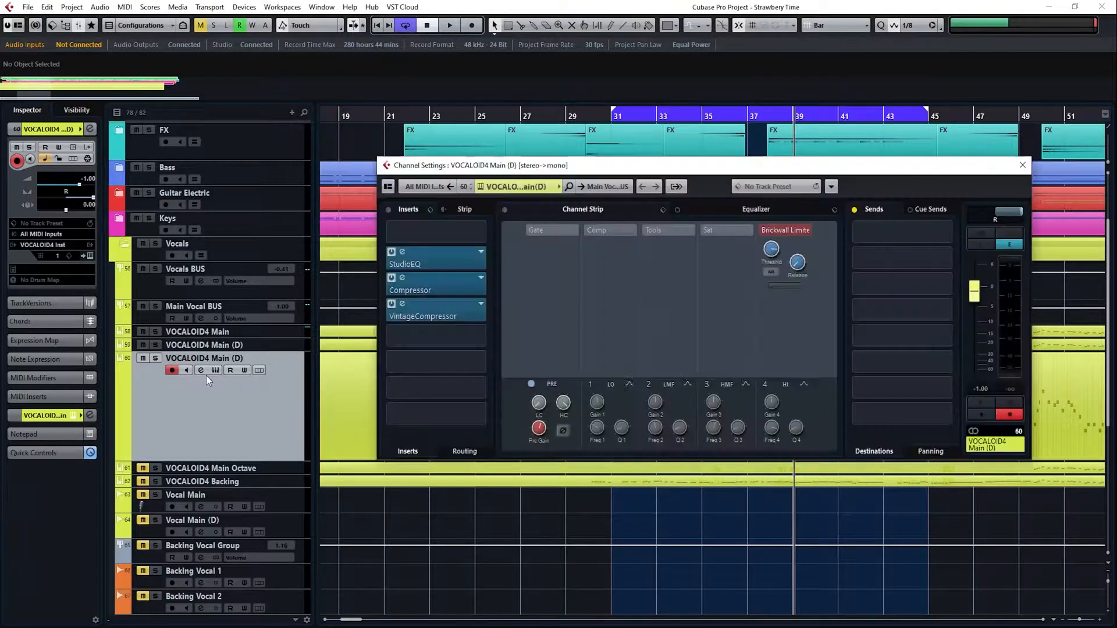
Step: Adjust the VintageCompressor inserts on both VOCALOID4 Main (D) duplicates, and close the plug-in editor and channel settings
click(466, 311)
drag(410, 310, 401, 278)
drag(458, 316, 455, 334)
key(Up)
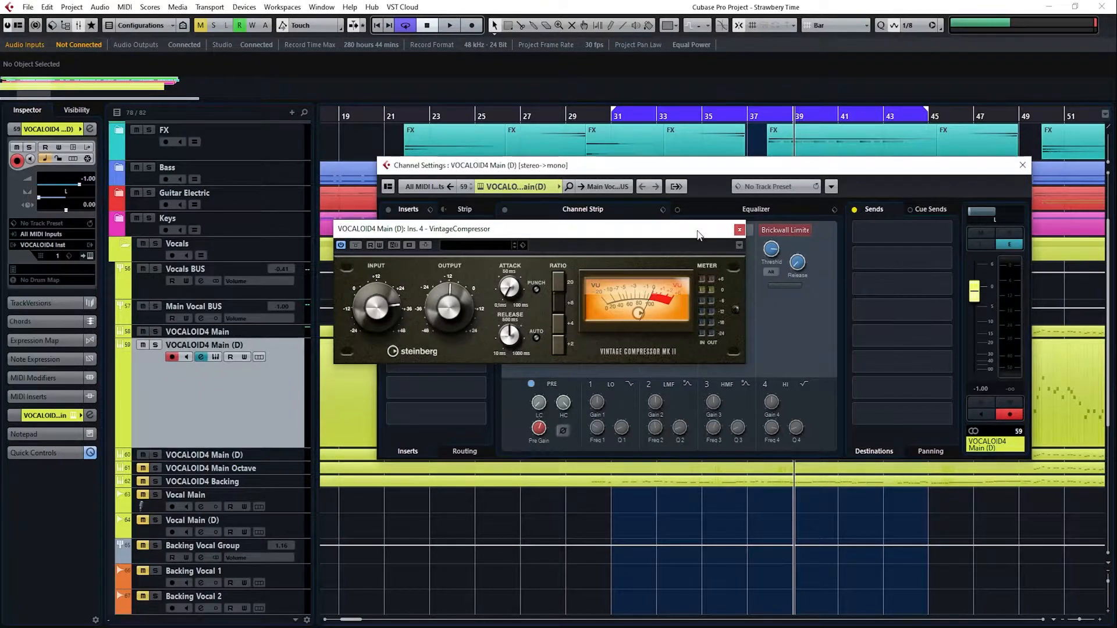
click(739, 229)
click(403, 305)
click(405, 313)
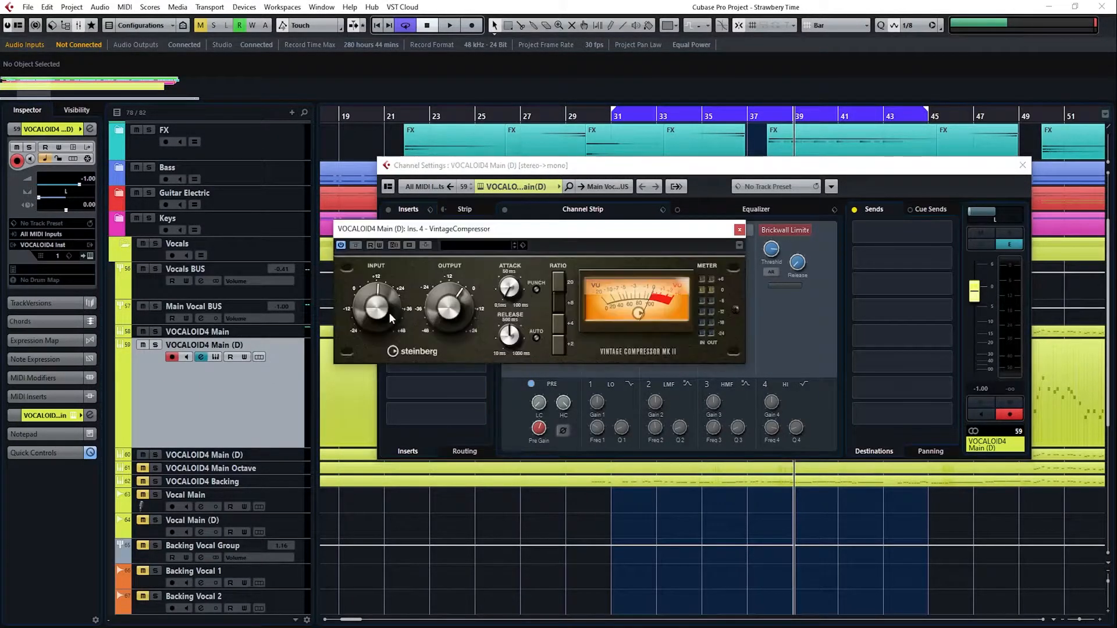
click(739, 230)
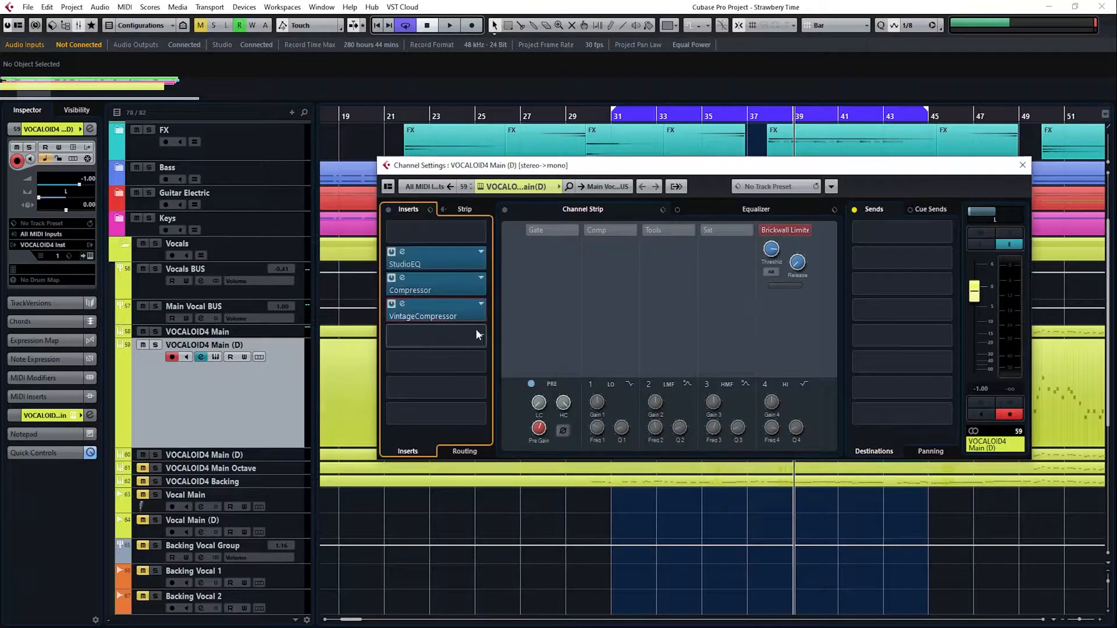
click(1022, 165)
Step: Lower both VOCALOID4 Main (D) duplicates to -17.9 and set VOCALOID4 Main's volume to -0.70, with playback running
drag(69, 185, 54, 185)
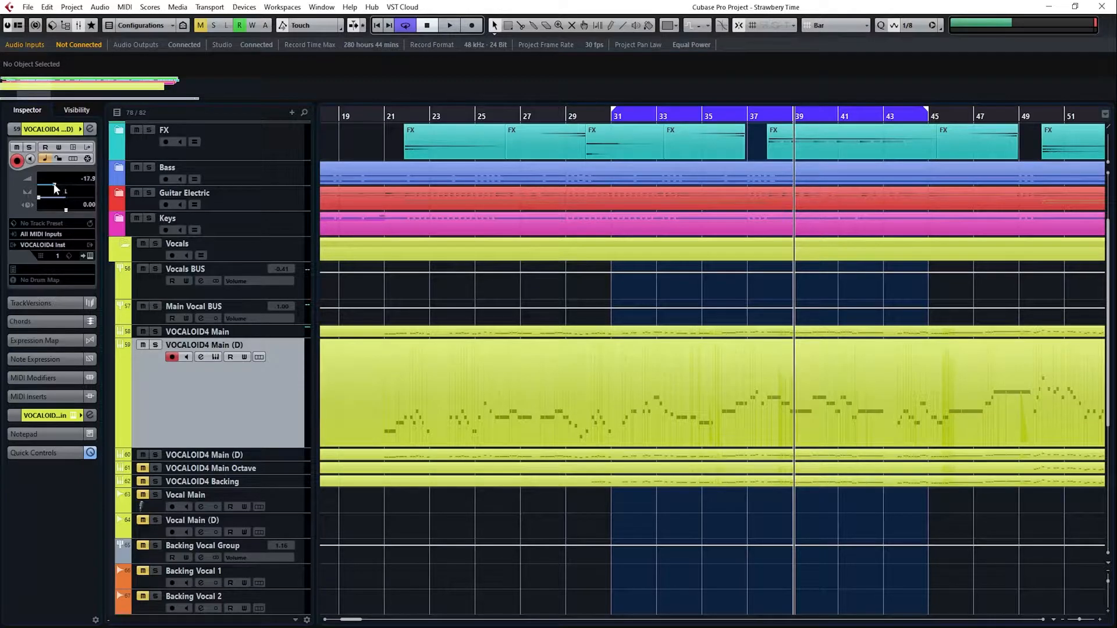
click(277, 333)
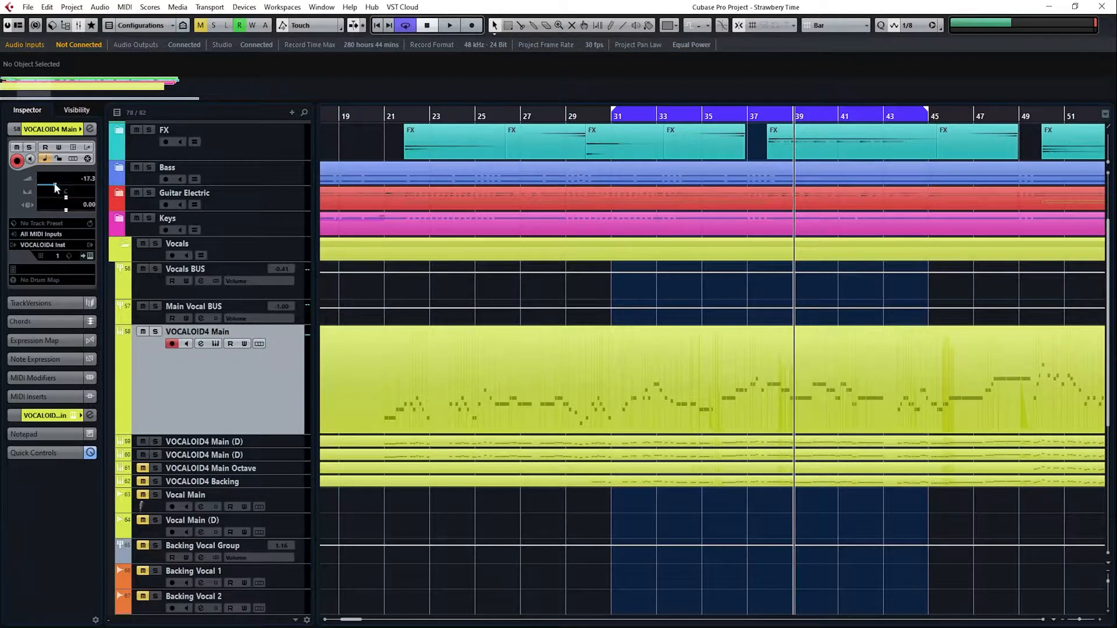
click(450, 25)
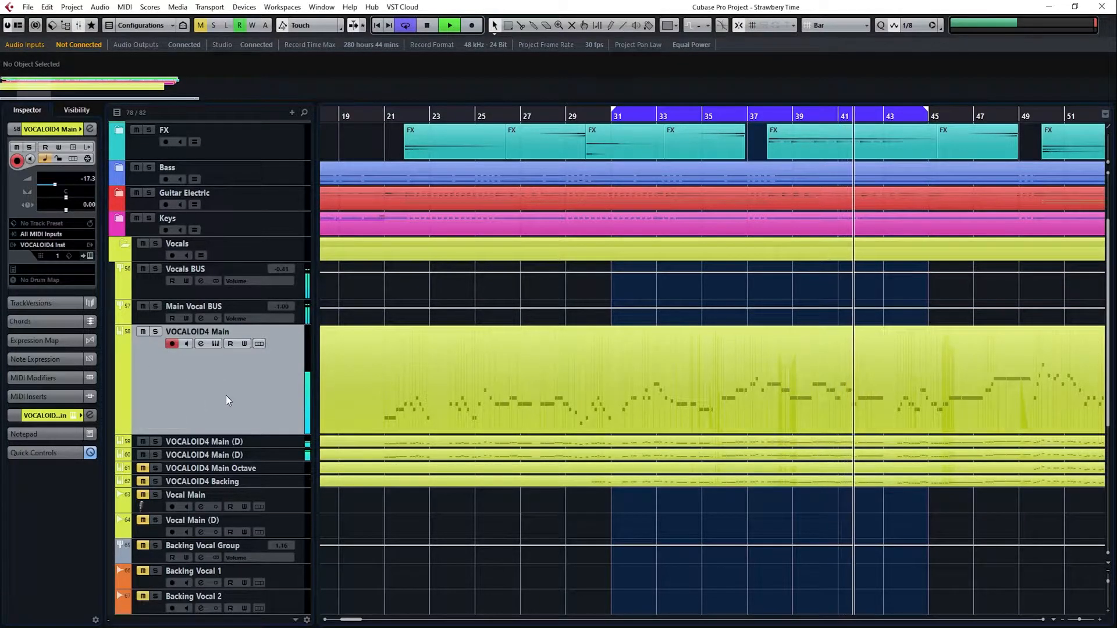
click(78, 184)
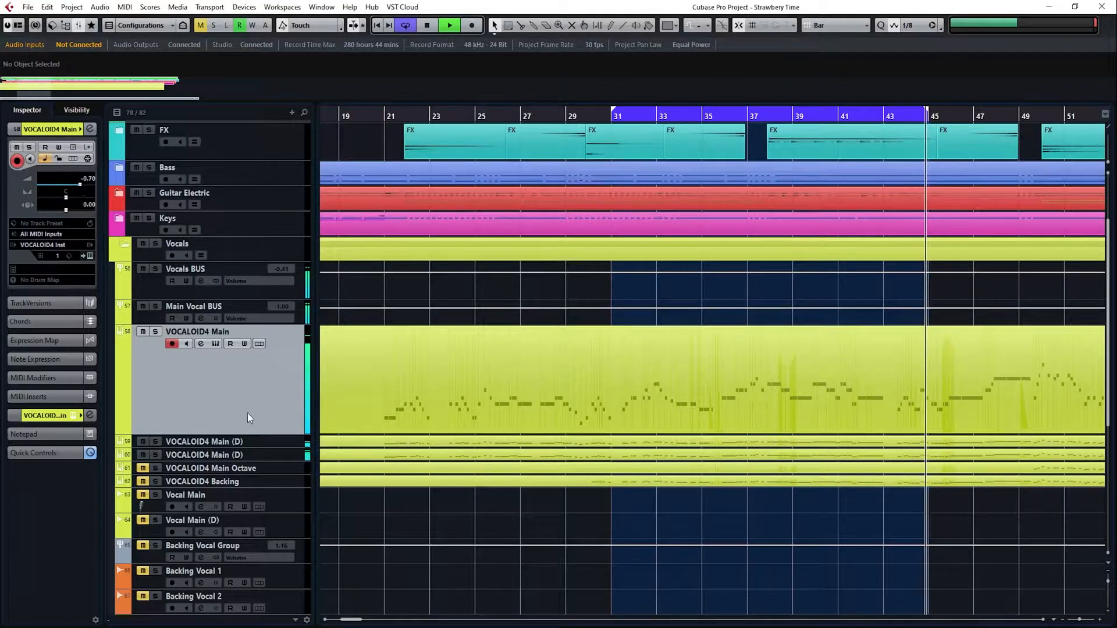
click(282, 450)
drag(79, 184, 54, 185)
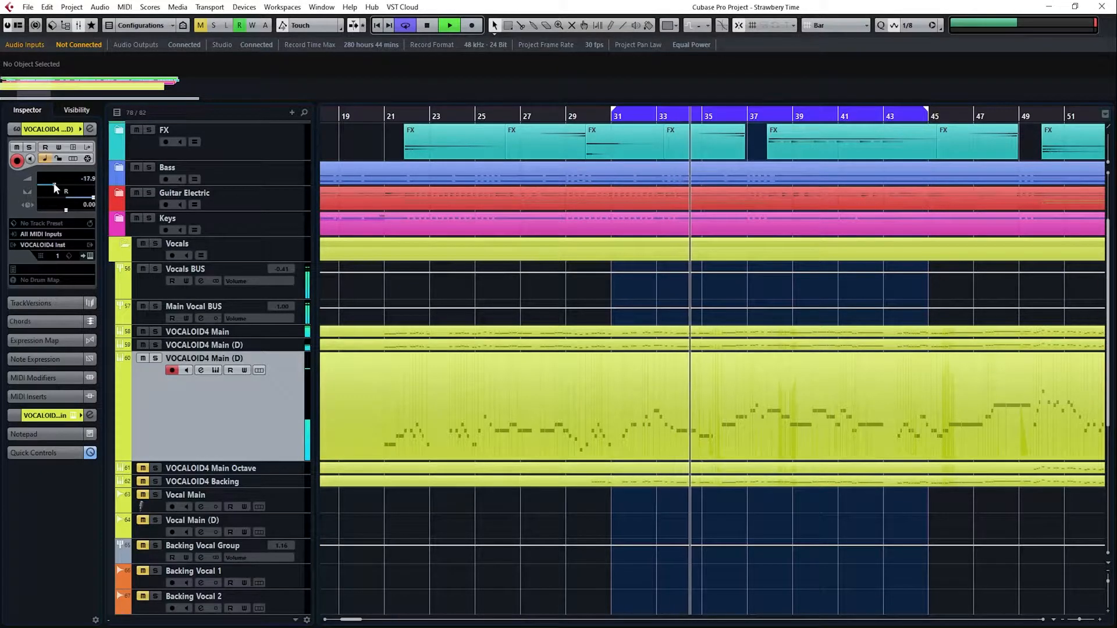
Step: Mute both VOCALOID4 Main (D) duplicates and play the main vocal without them for comparison
key(space)
click(143, 358)
click(142, 344)
key(space)
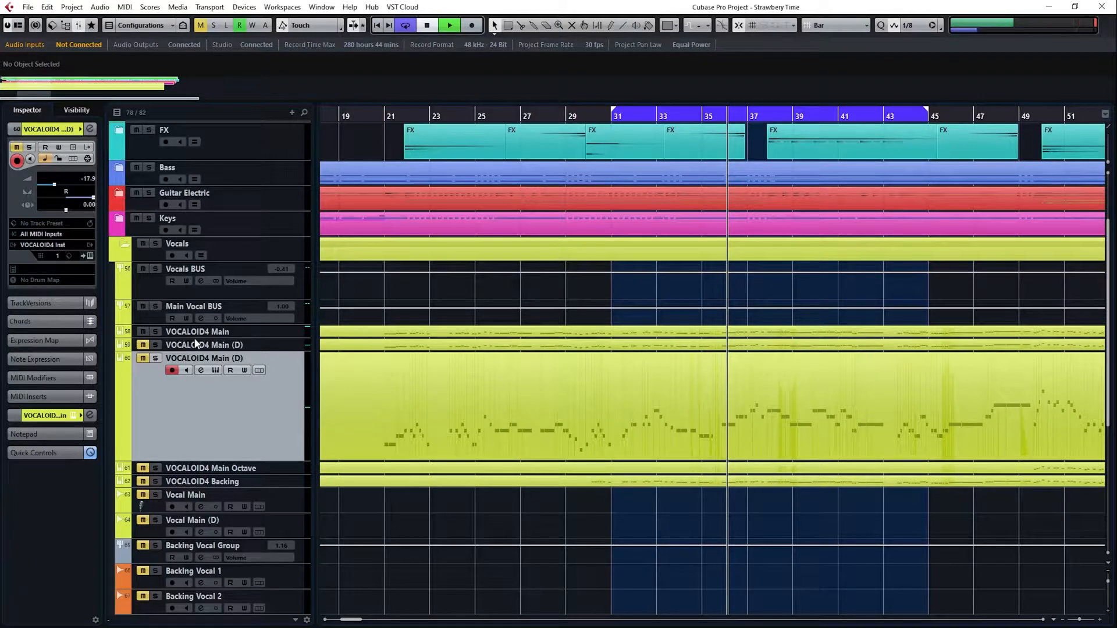
Step: Unmute both VOCALOID4 Main (D) duplicates, raise the second to -15.7 and the first to -16.2, and stop playback
click(142, 345)
click(143, 358)
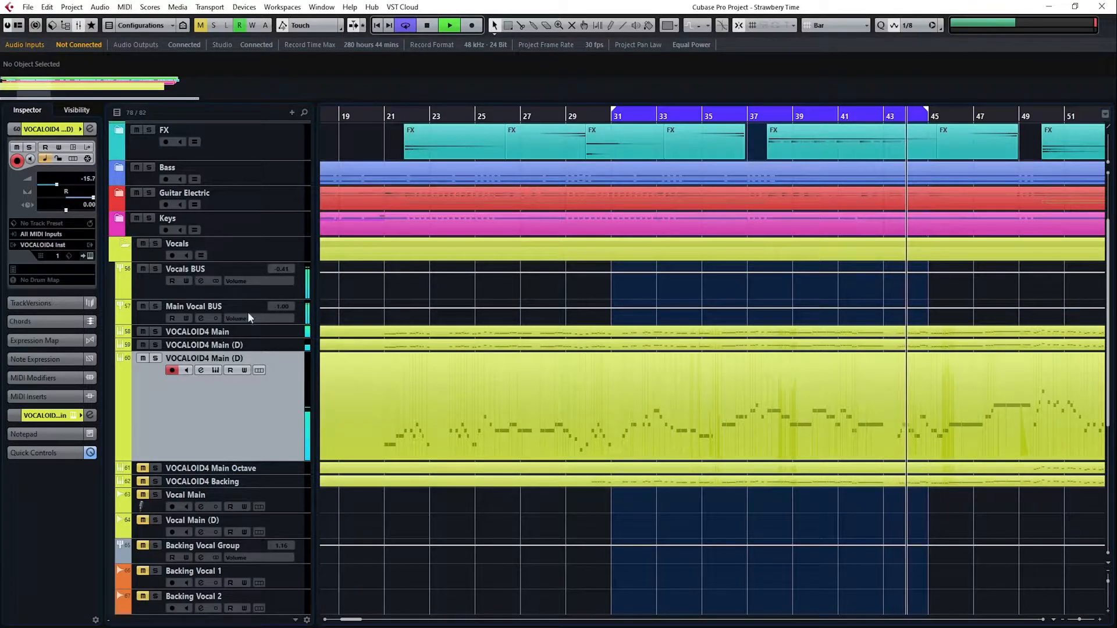
click(280, 346)
key(space)
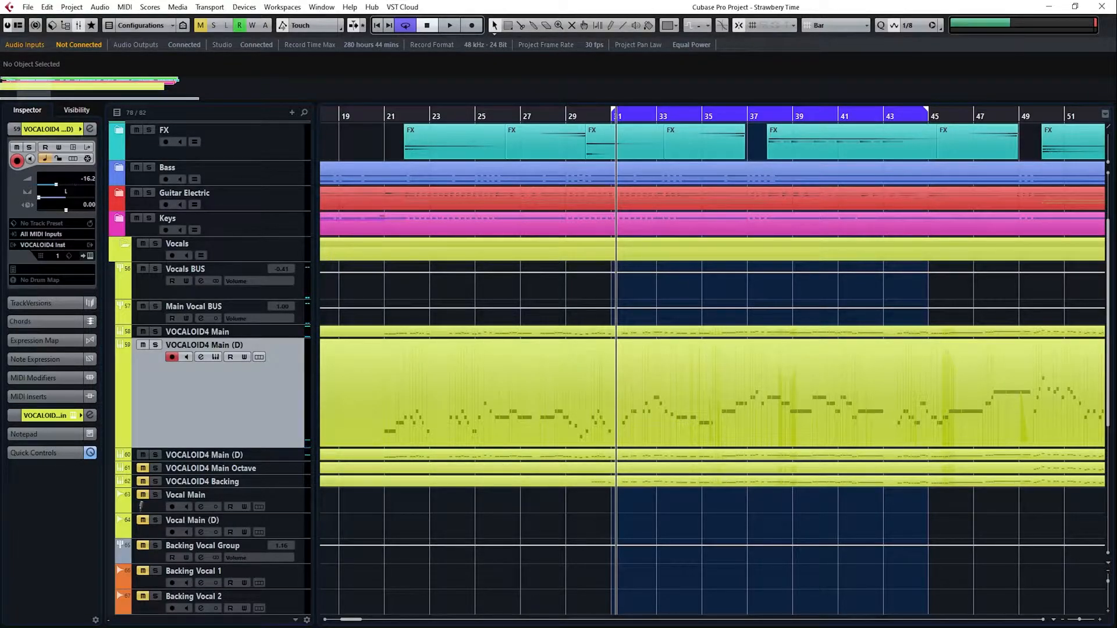
Step: In the MixConsole, add a Reverb Room send to VOCALOID4 Main and set its level to -13.8 by ear, stopping playback
key(F3)
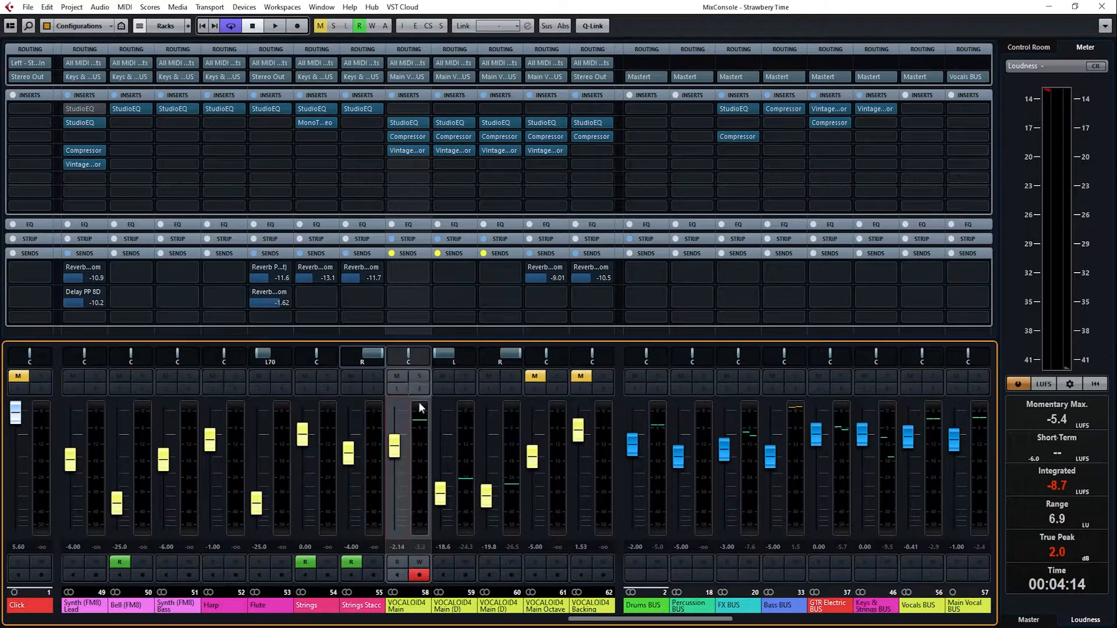
click(421, 282)
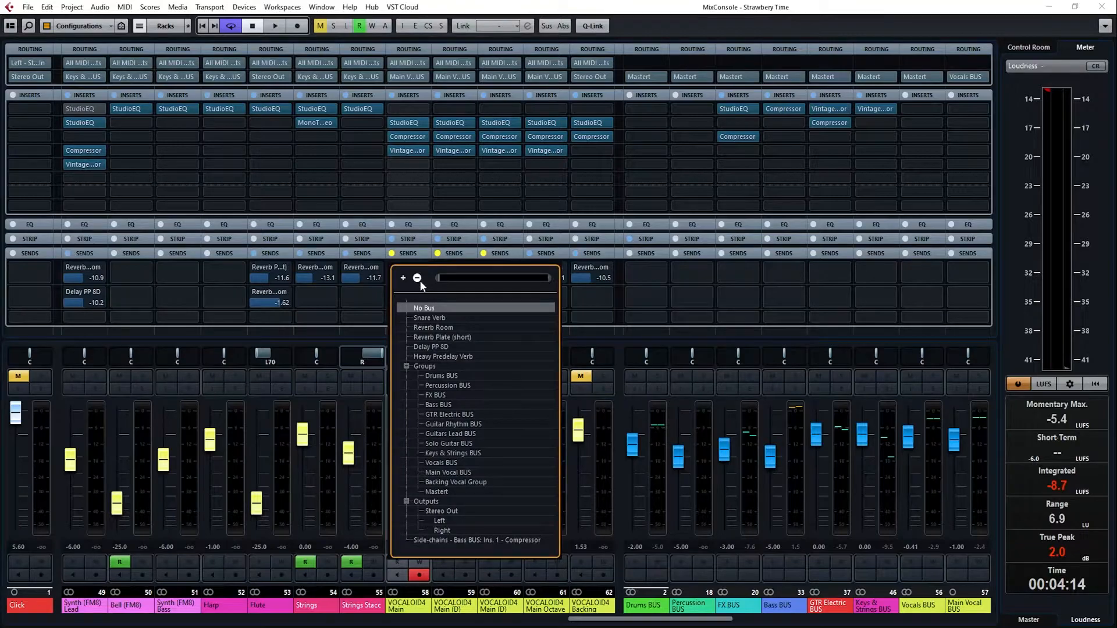
click(452, 327)
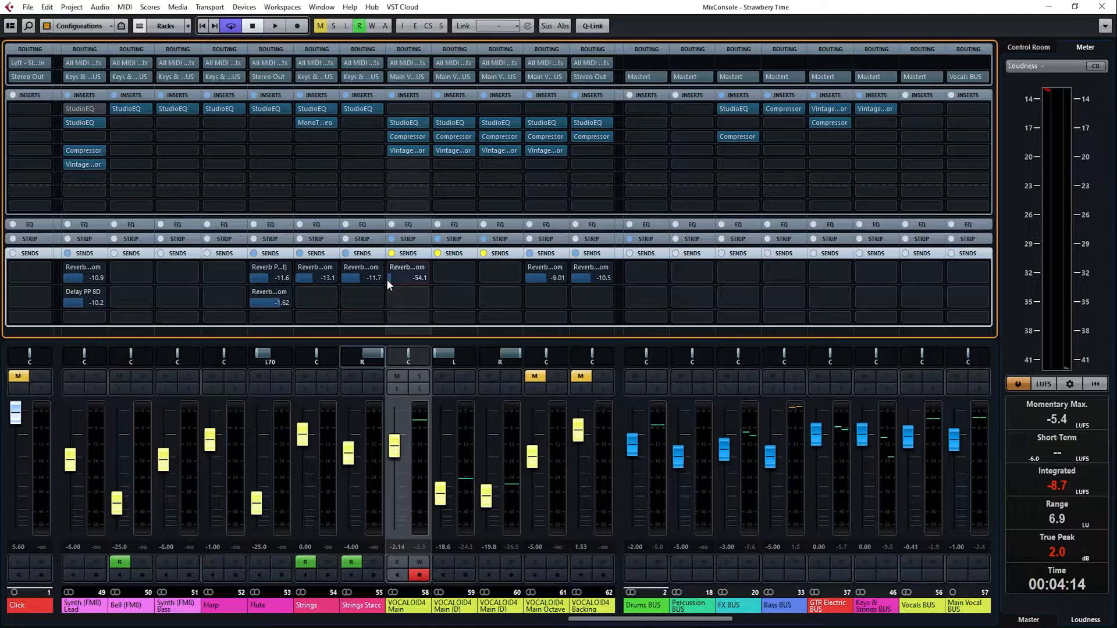
key(space)
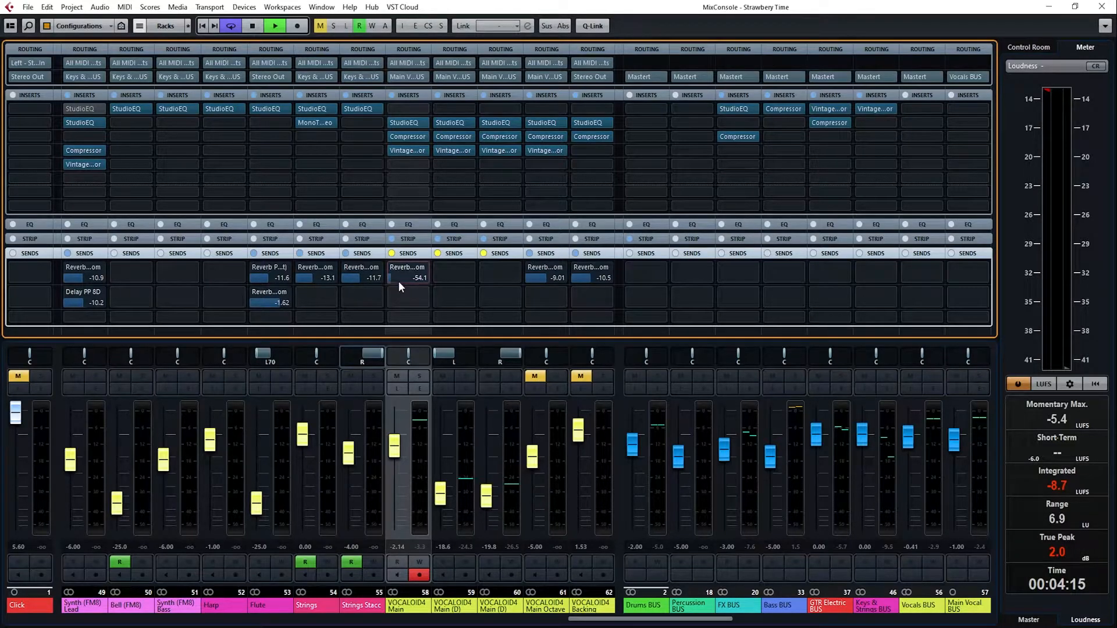
drag(411, 282, 408, 227)
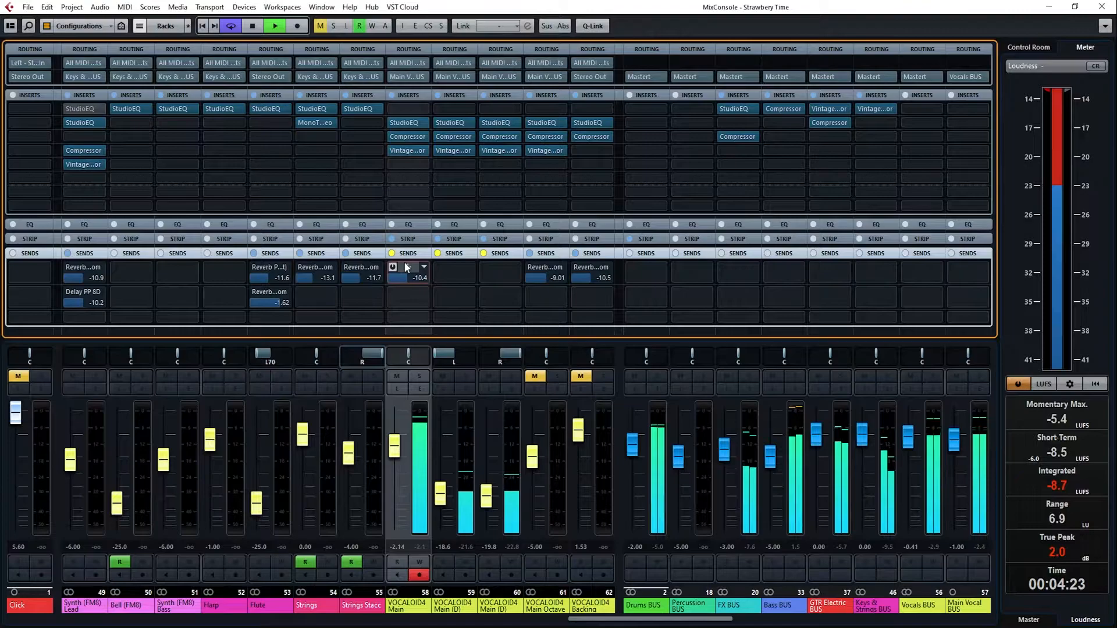
scroll(406, 274, down, 4)
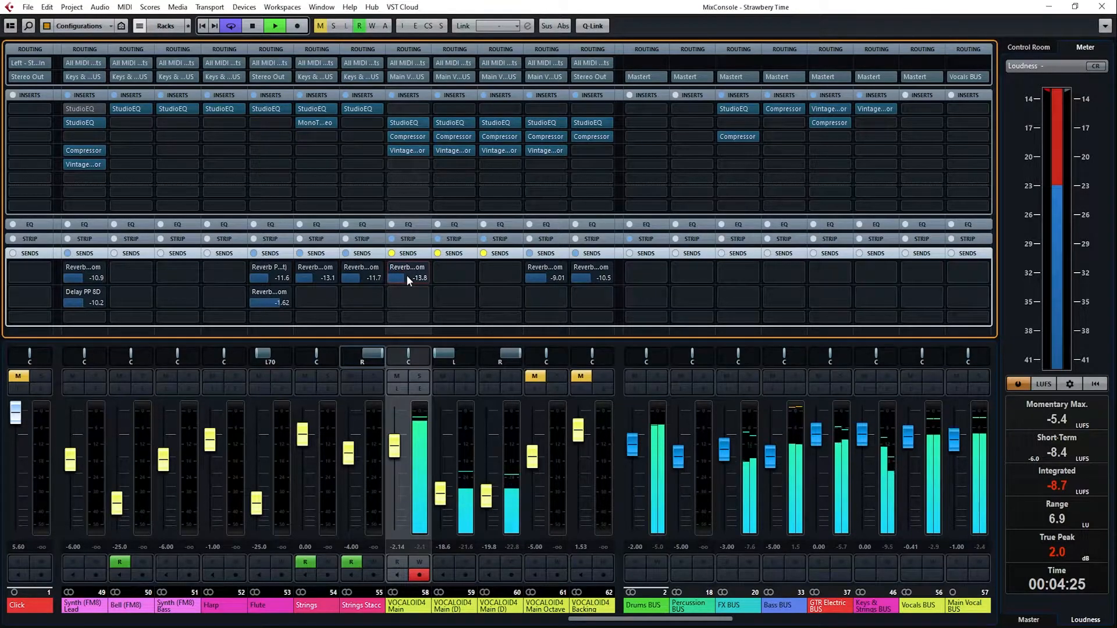
key(space)
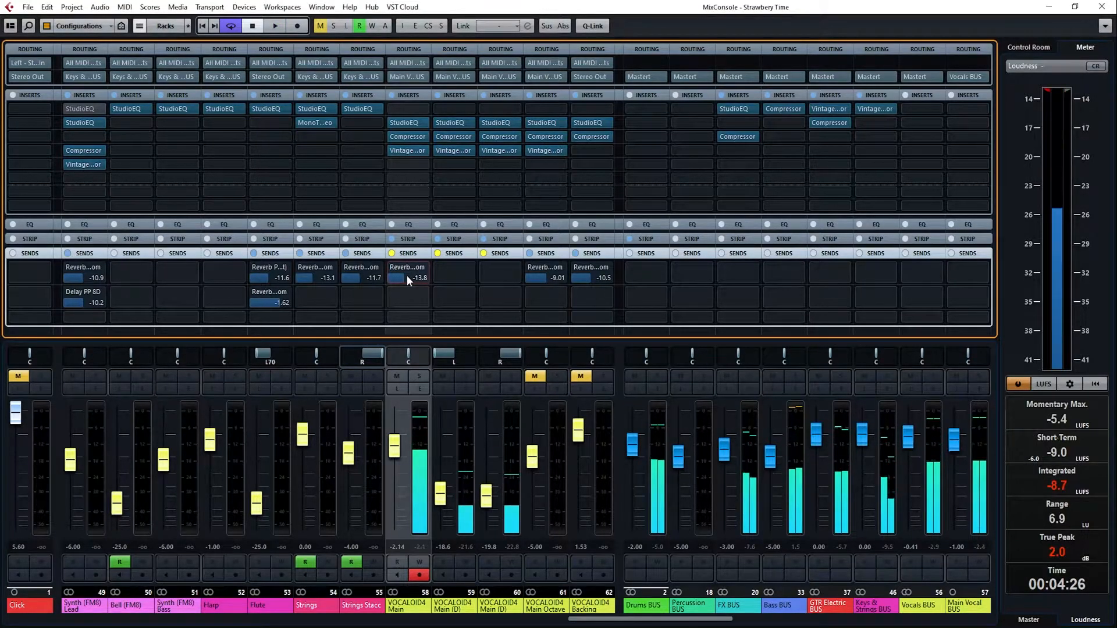
Step: Add a Delay PP 8D send in VOCALOID4 Main's second send slot and bring its level to -10.2 during playback
click(412, 293)
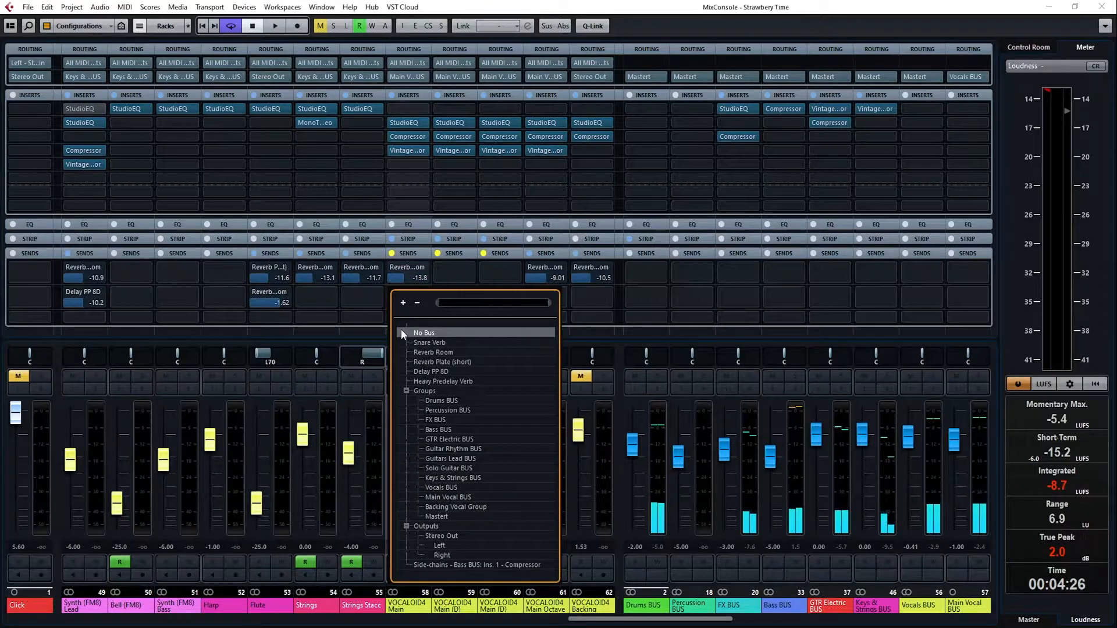
click(419, 371)
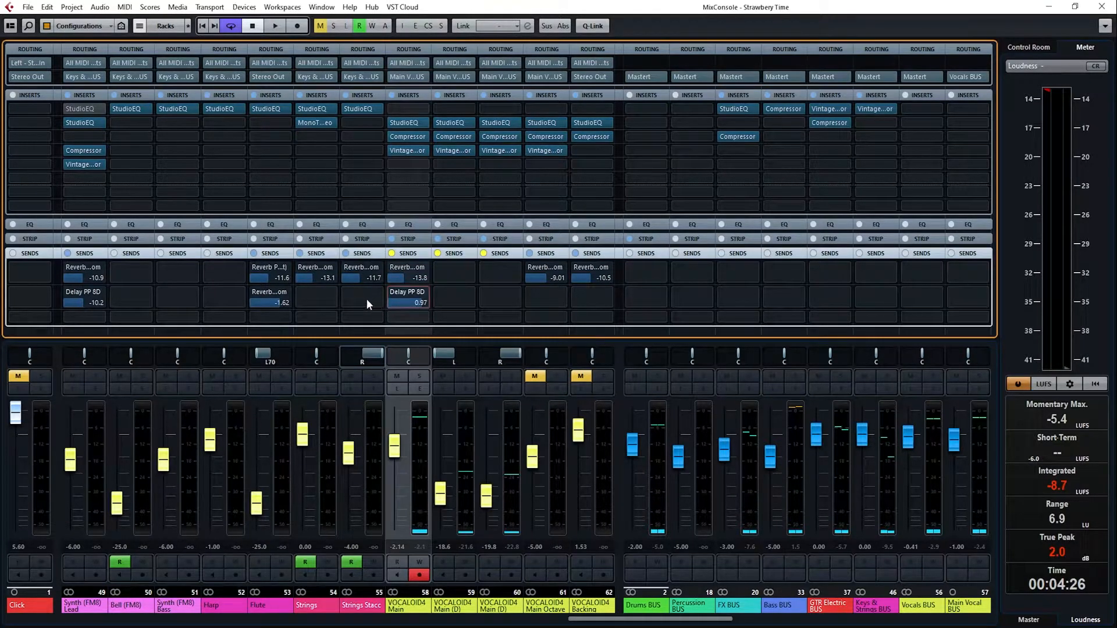
drag(352, 323, 330, 387)
key(space)
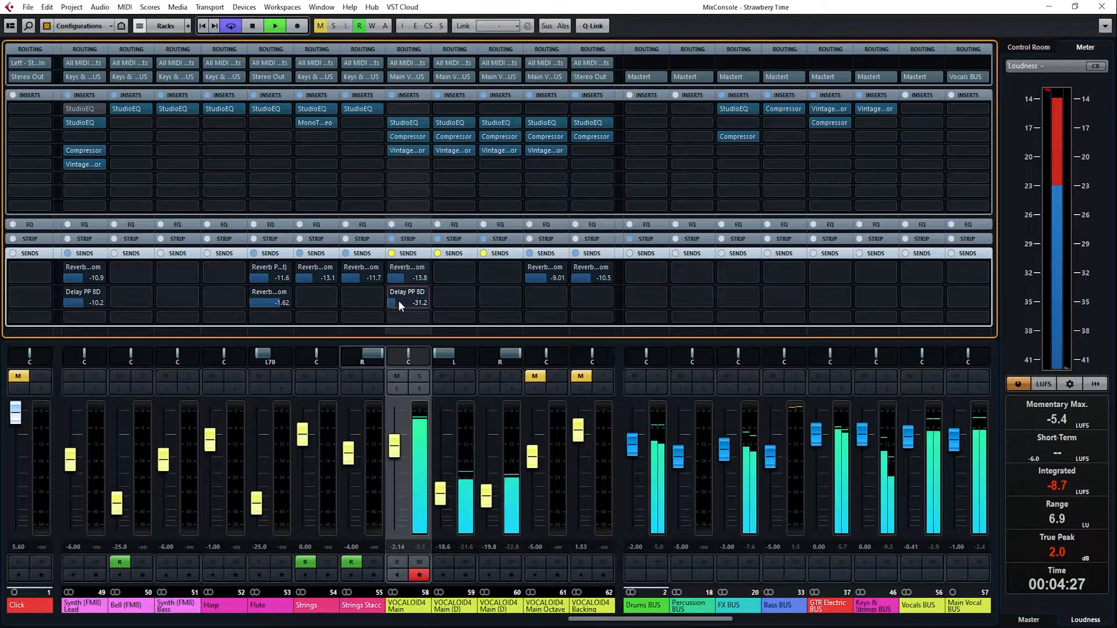
drag(408, 302, 409, 223)
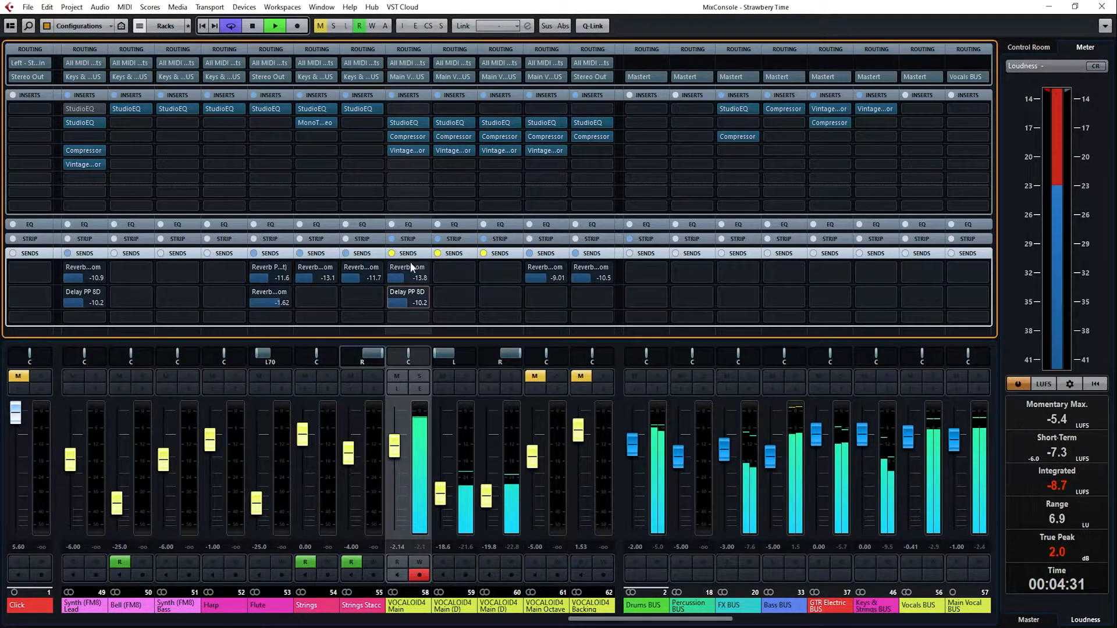
Step: Fine-tune VOCALOID4 Main's Delay PP 8D send by ear to -12.7 and stop playback
drag(412, 299, 412, 307)
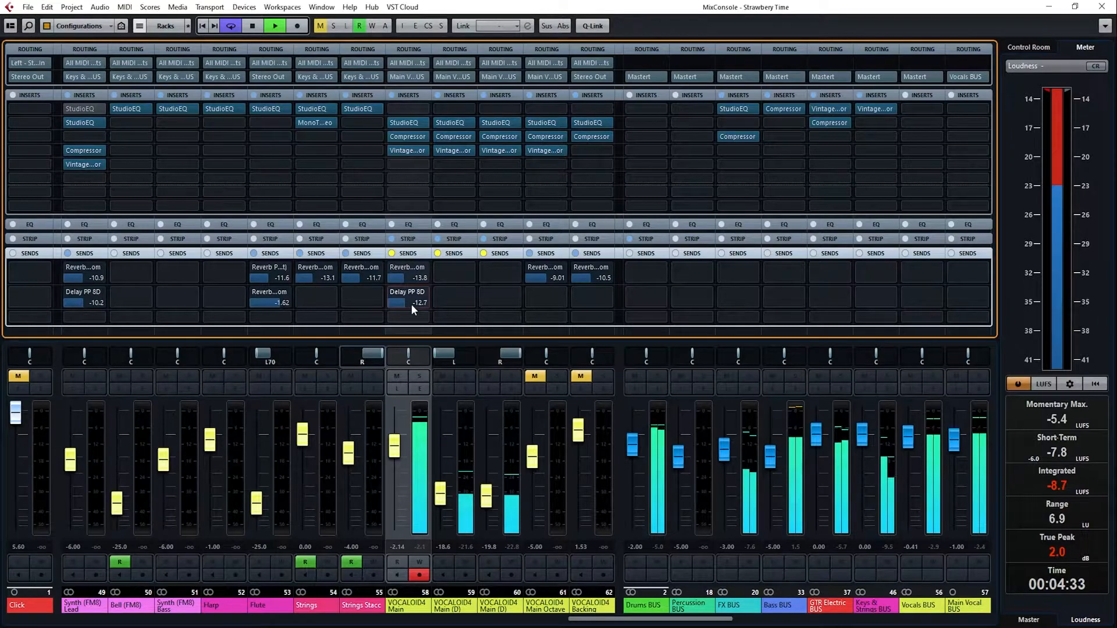
scroll(411, 306, up, 3)
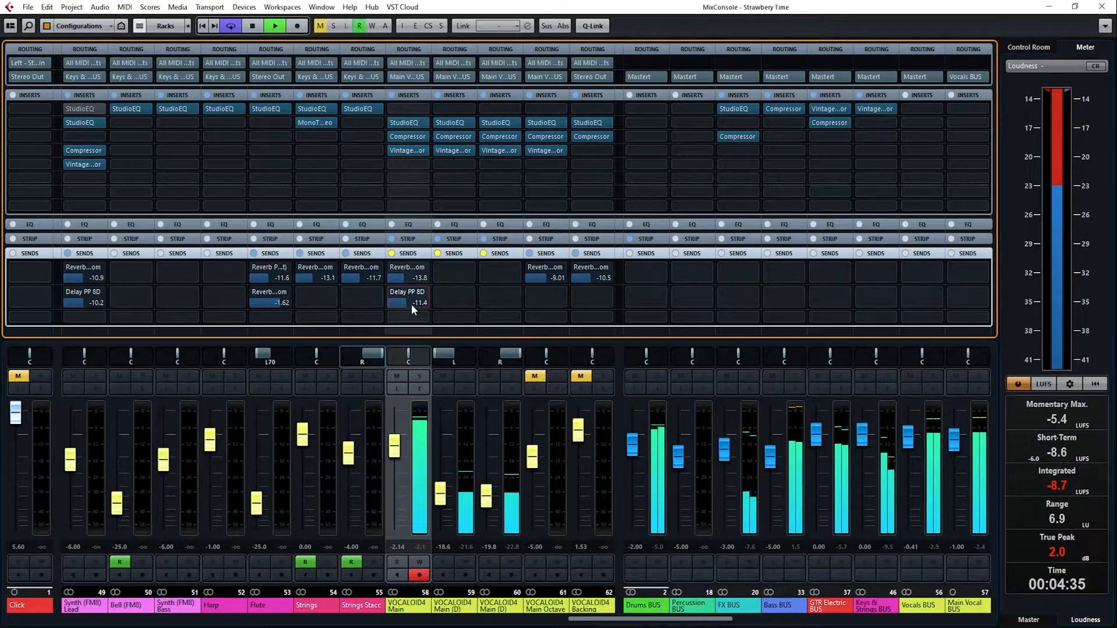
scroll(412, 306, down, 2)
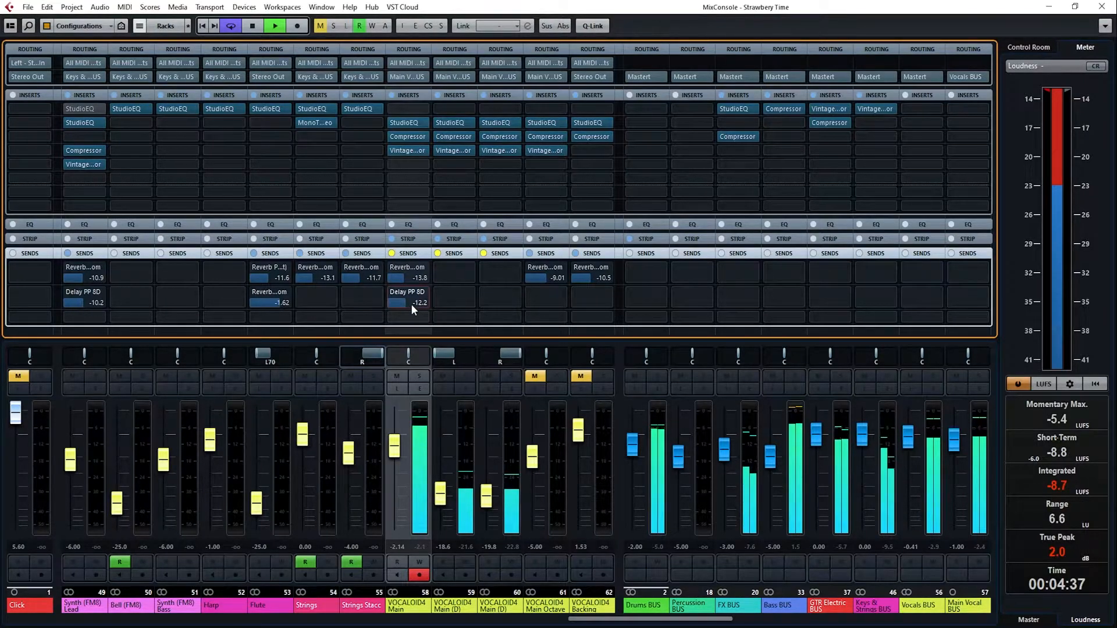
scroll(411, 304, down, 1)
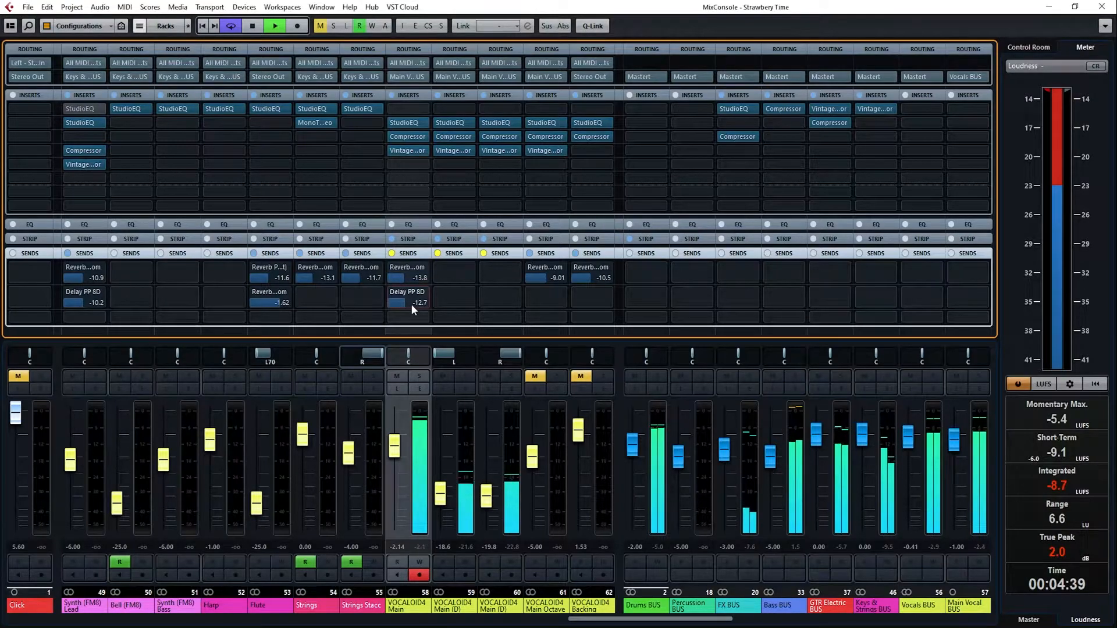
key(space)
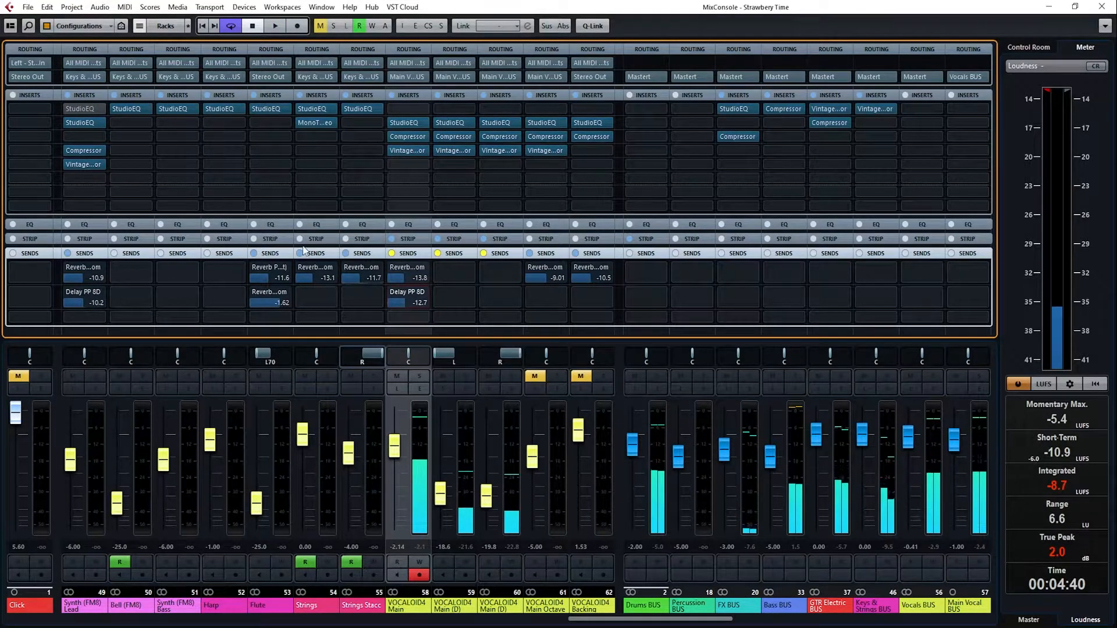
Step: Add an FX channel track with the Chorus effect and name it Chorus
click(72, 7)
mouse_move(145, 22)
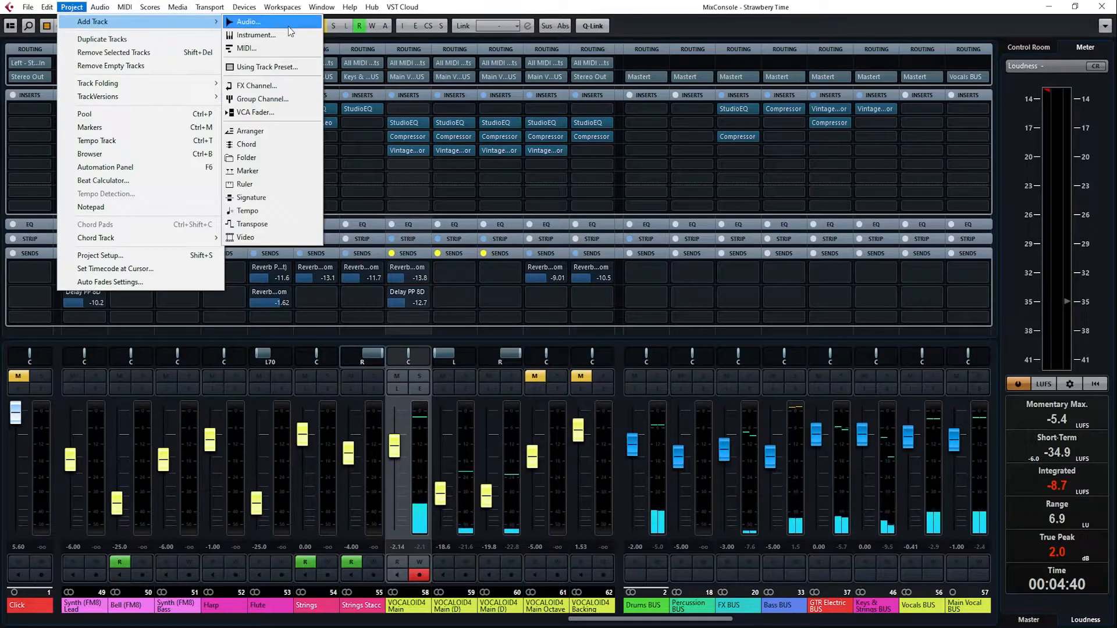
click(285, 86)
click(324, 174)
text(chor)
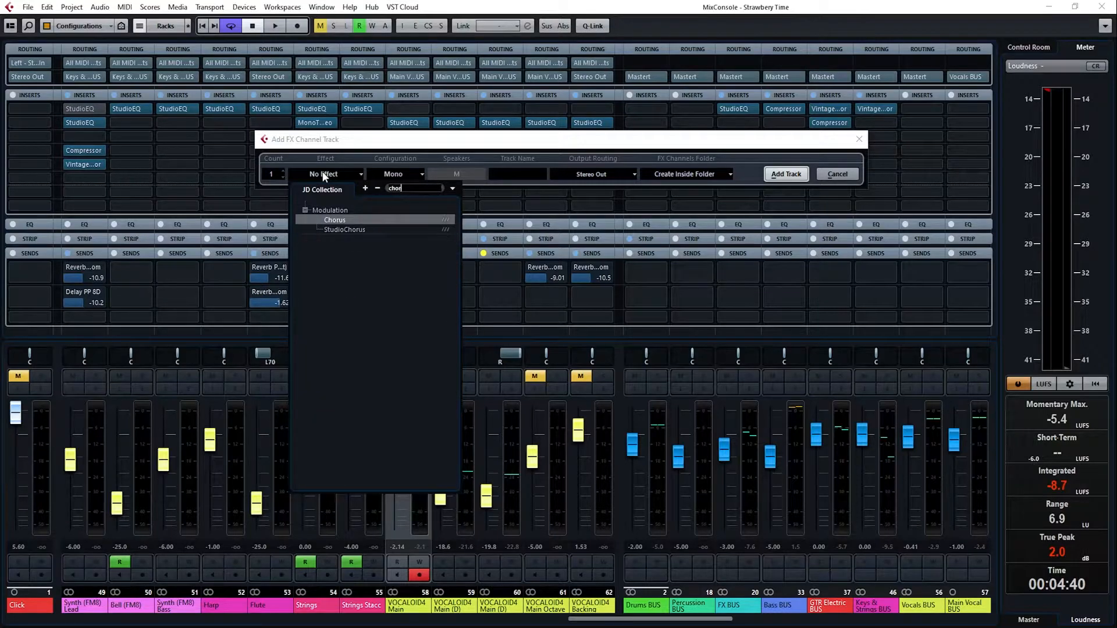
key(Return)
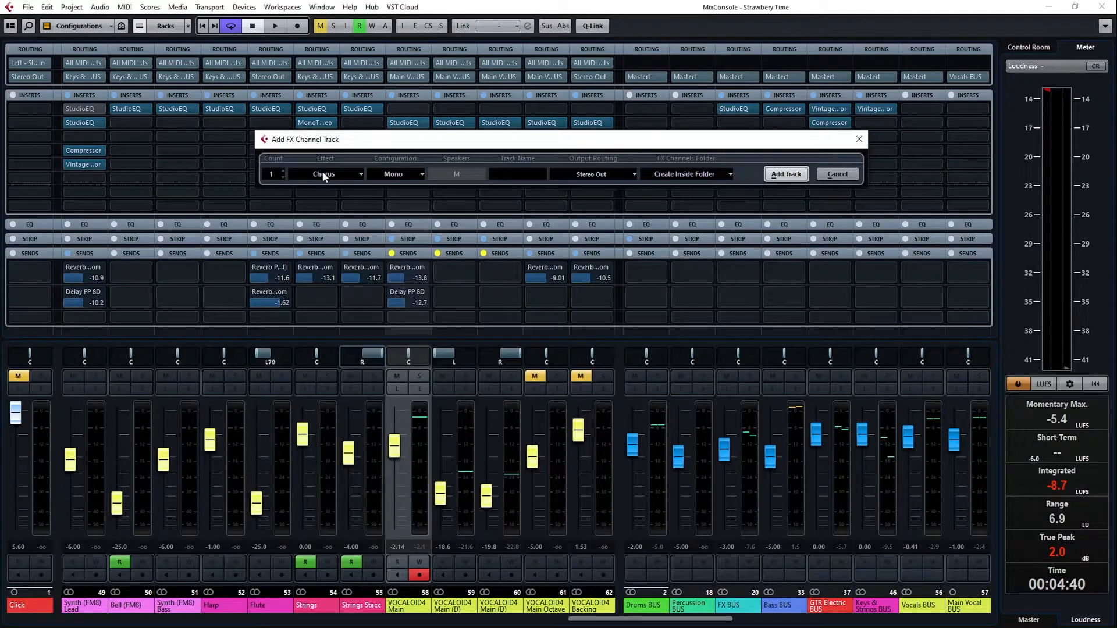
click(513, 173)
text(Chorus)
key(Return)
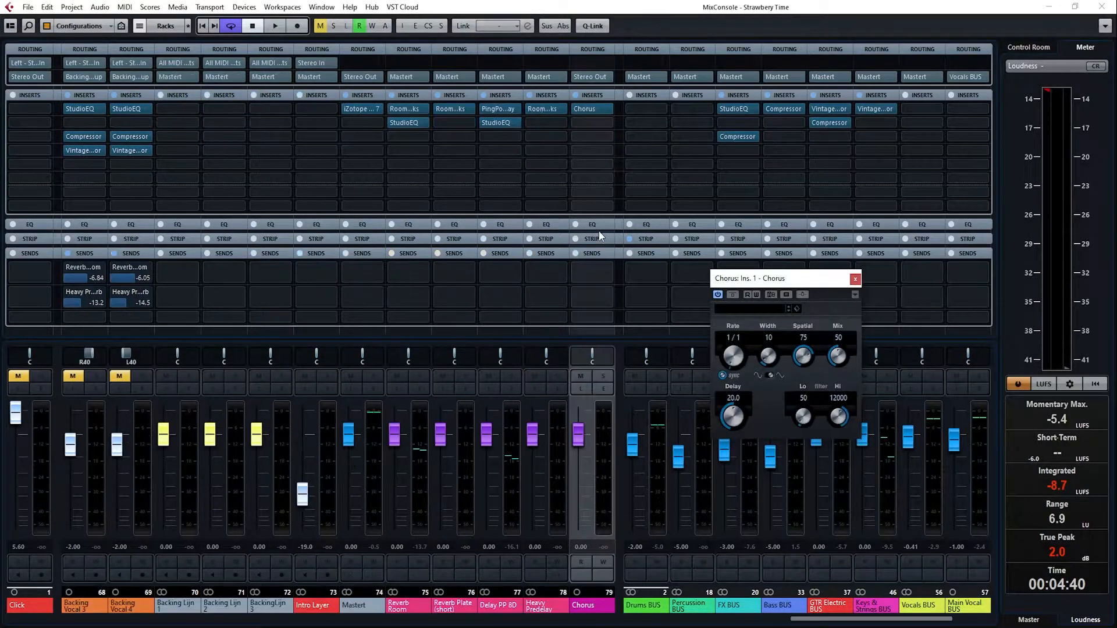
Step: Adjust the Chorus effect's settings to a rate of 1/8 and a width of 28
drag(822, 622, 594, 622)
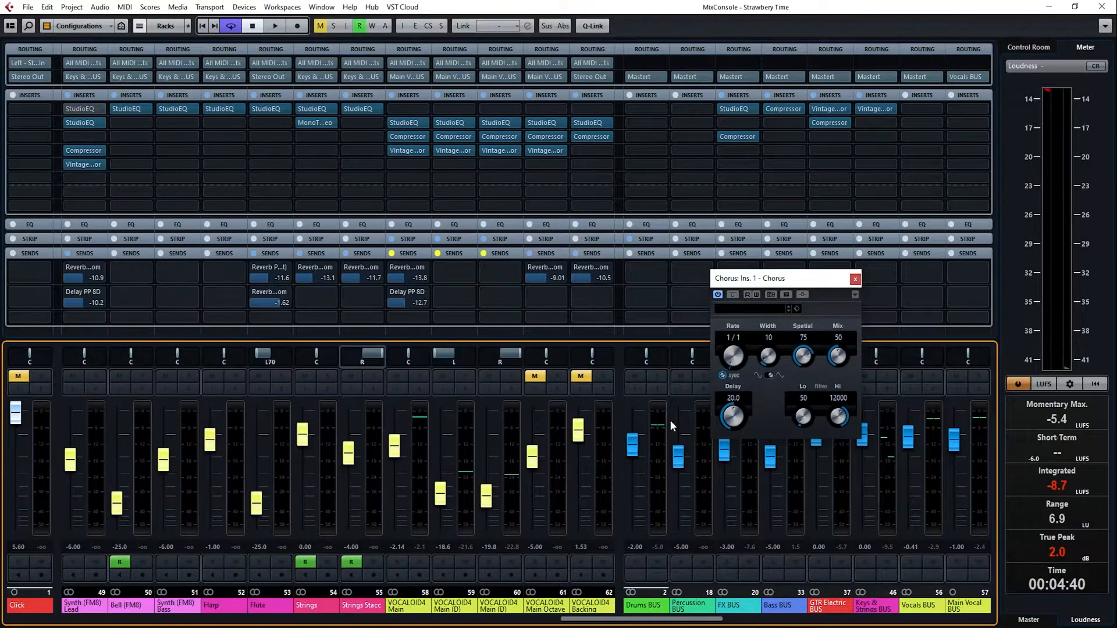
drag(676, 620, 664, 621)
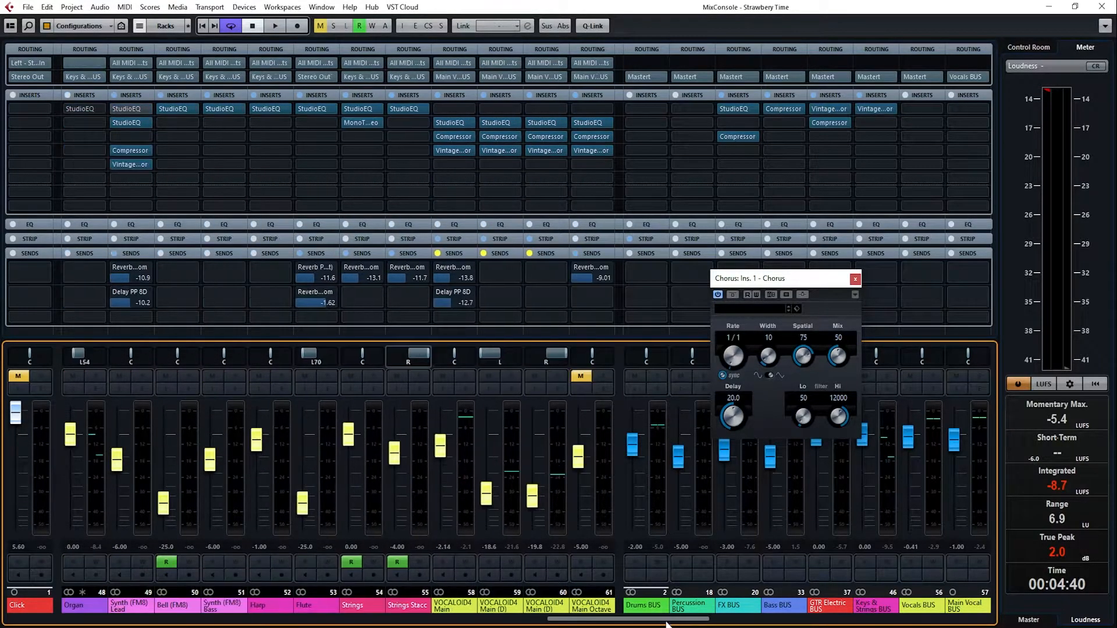
click(725, 376)
click(726, 374)
drag(732, 359, 702, 385)
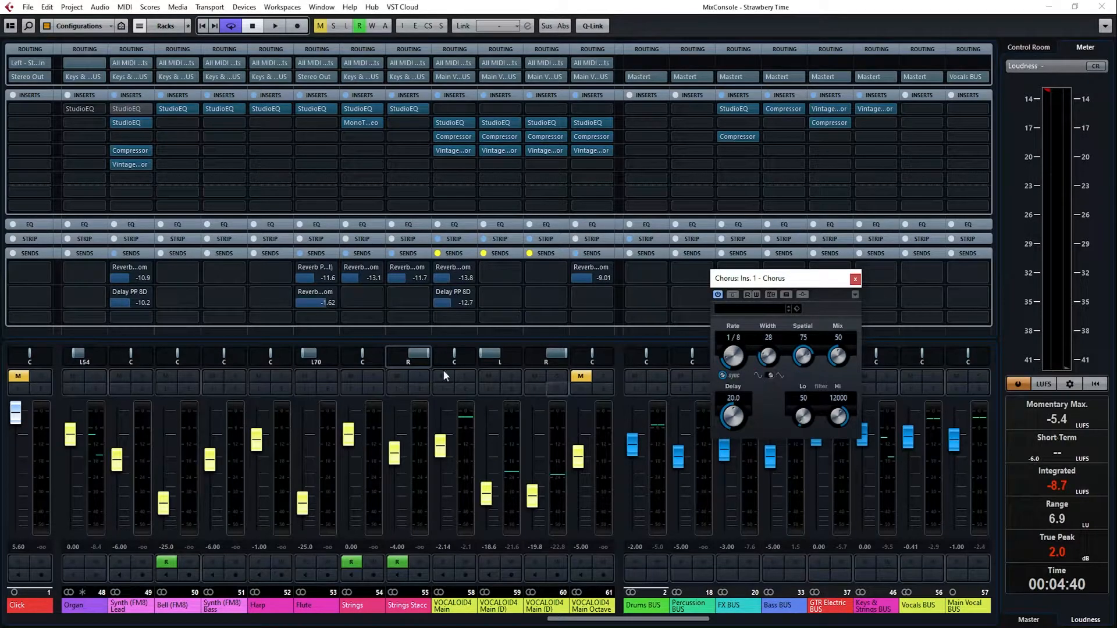
Step: Add an active Chorus send in VOCALOID4 Main's third send slot and bring its level to -1.51 during playback
click(460, 317)
click(473, 418)
click(437, 319)
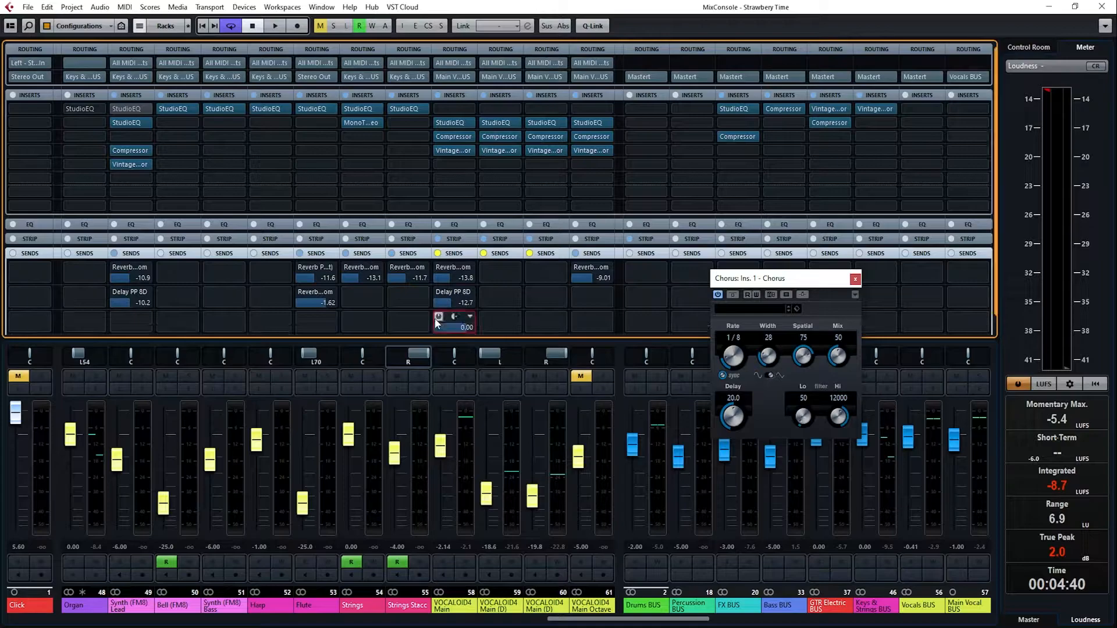
key(space)
drag(454, 330, 462, 327)
drag(472, 287, 554, 305)
Step: Tune the Chorus effect by ear to rate 1/2, width 14 and delay 17.7, closing its window and stopping playback
drag(741, 357, 768, 374)
click(767, 374)
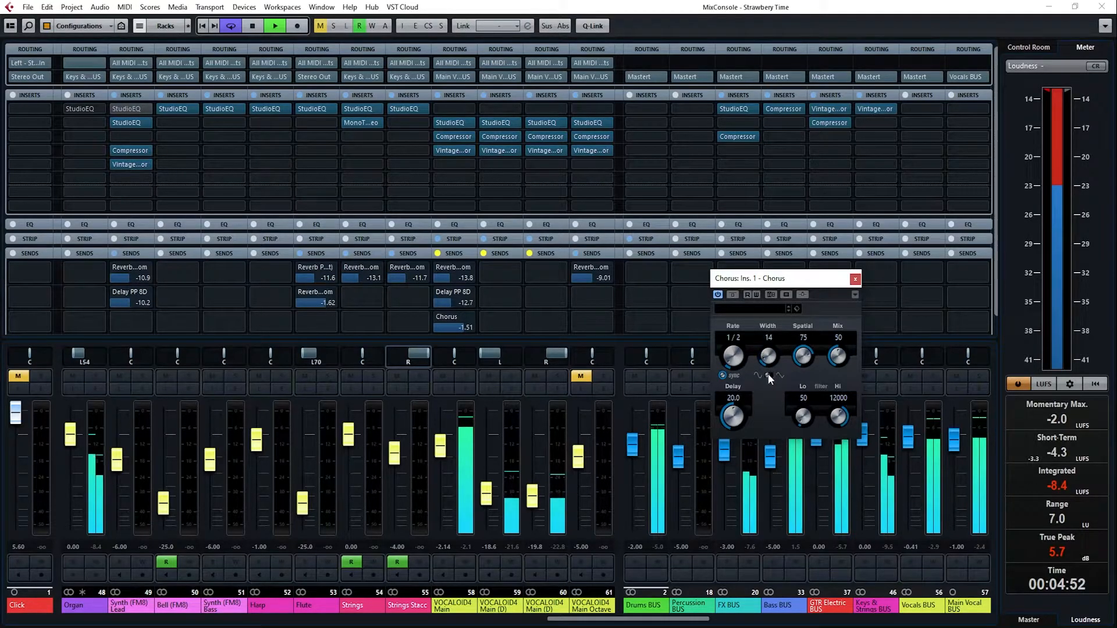
drag(733, 406, 734, 414)
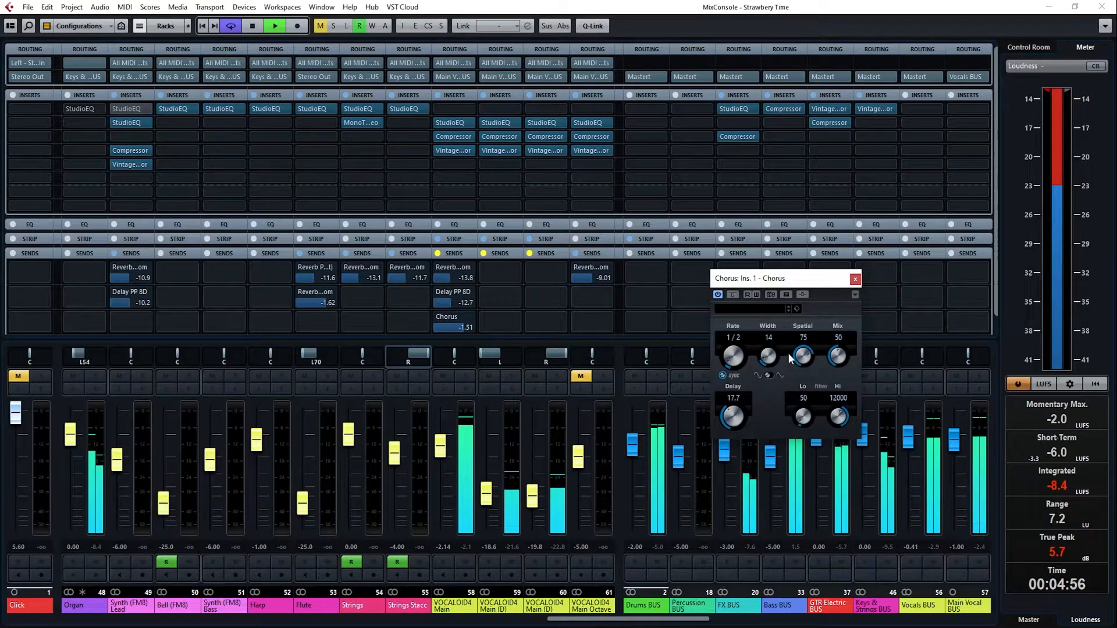
click(856, 279)
key(space)
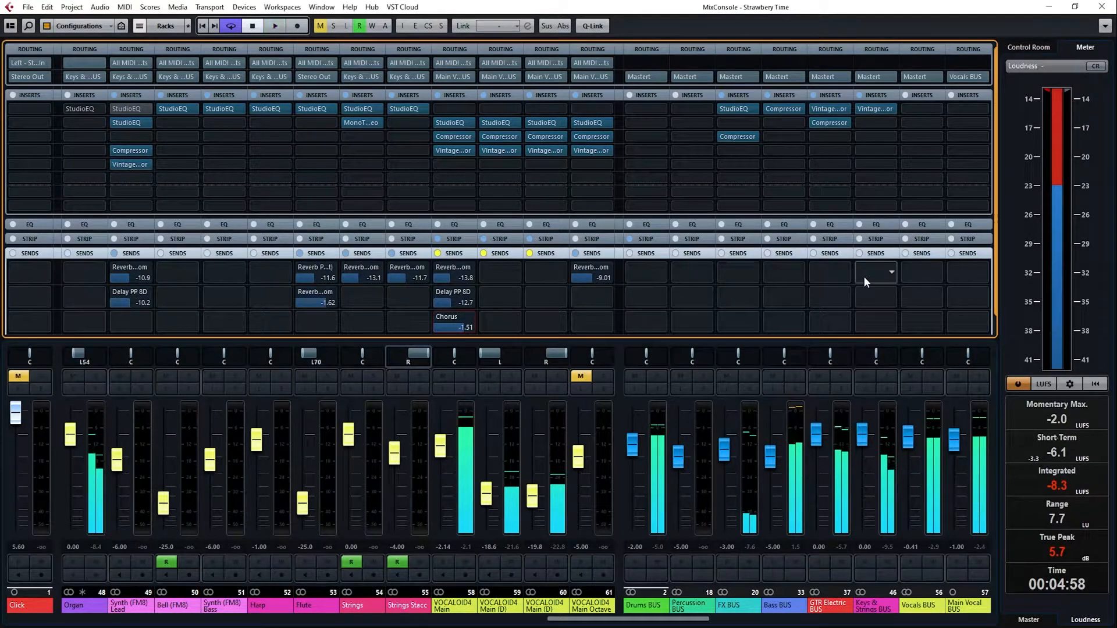
Step: Balance VOCALOID4 Main's sends by ear over repeated playback, with Chorus at -7.80 and Delay PP 8D at -15.1
scroll(449, 323, up, 1)
drag(448, 323, 434, 325)
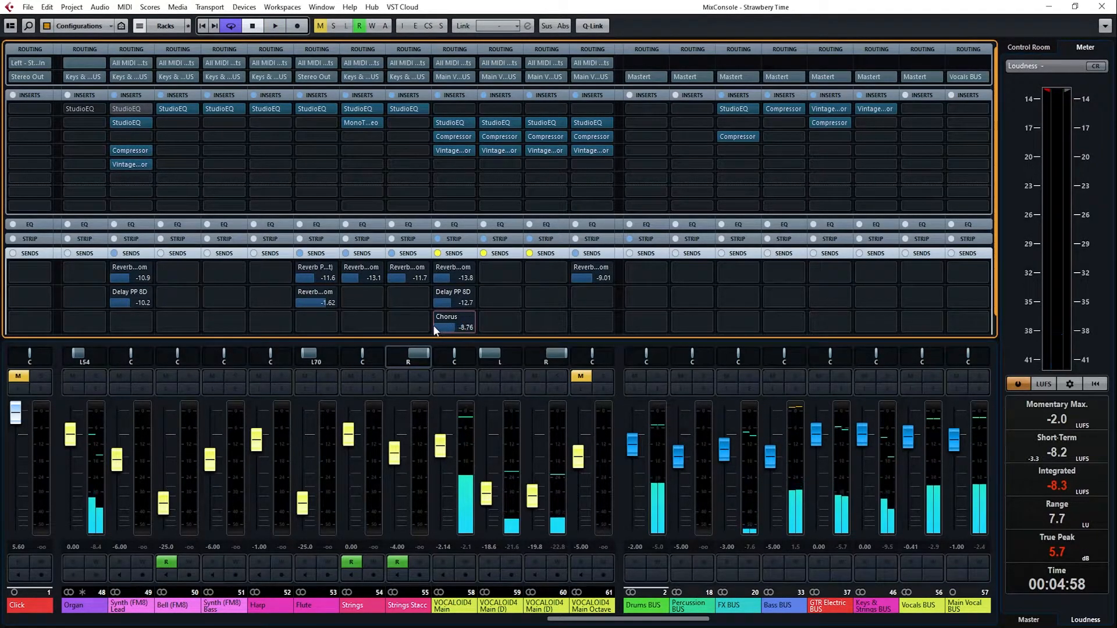
click(275, 25)
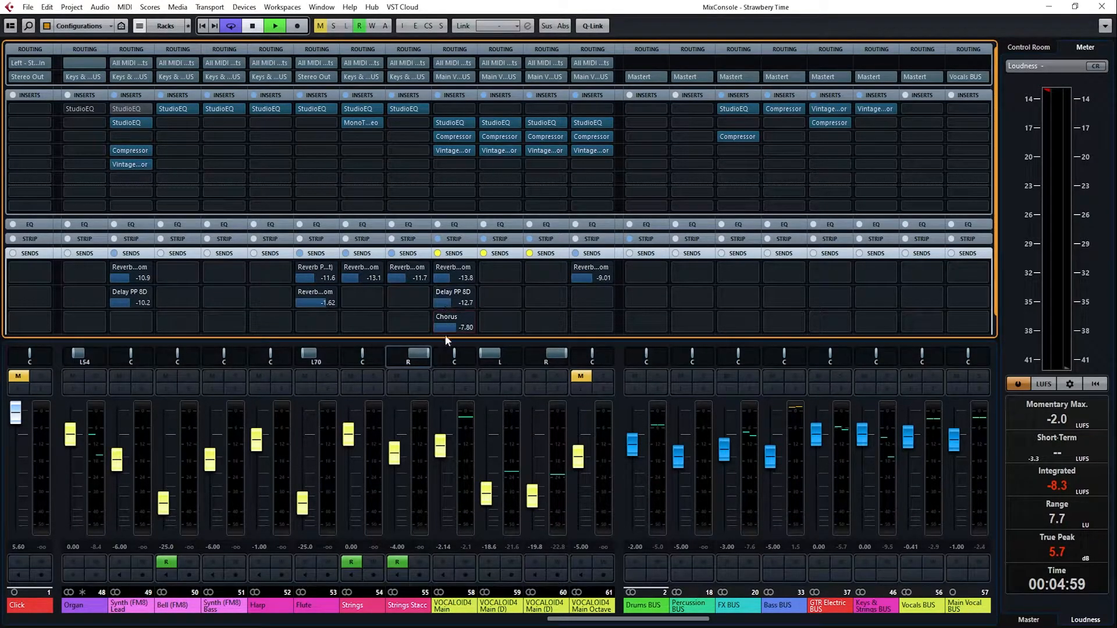
scroll(449, 330, up, 8)
scroll(449, 334, up, 3)
scroll(450, 334, down, 1)
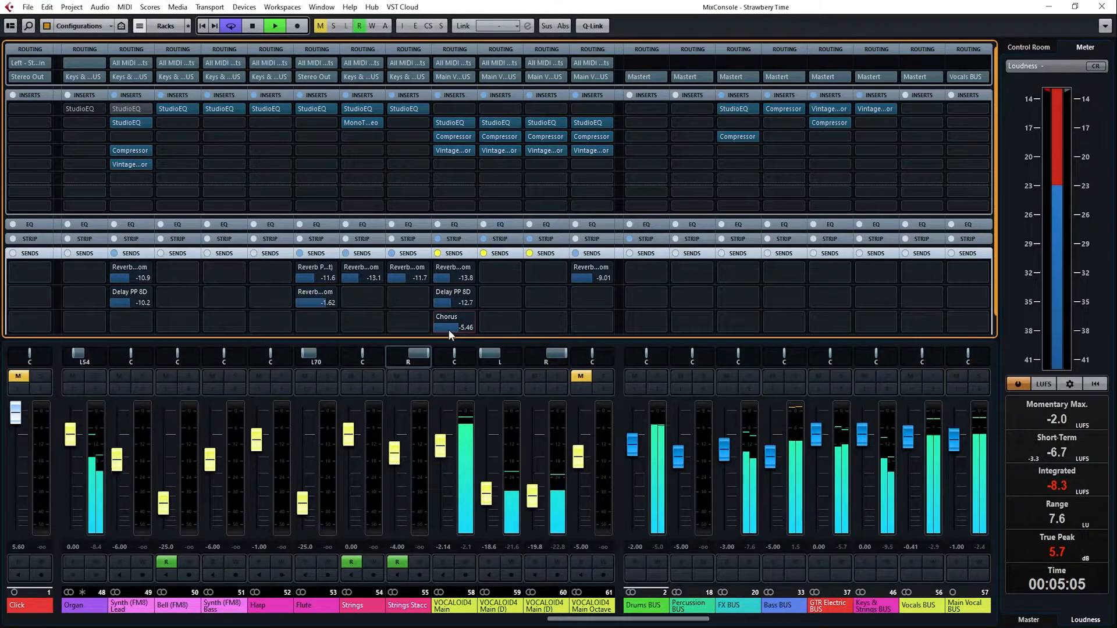
key(space)
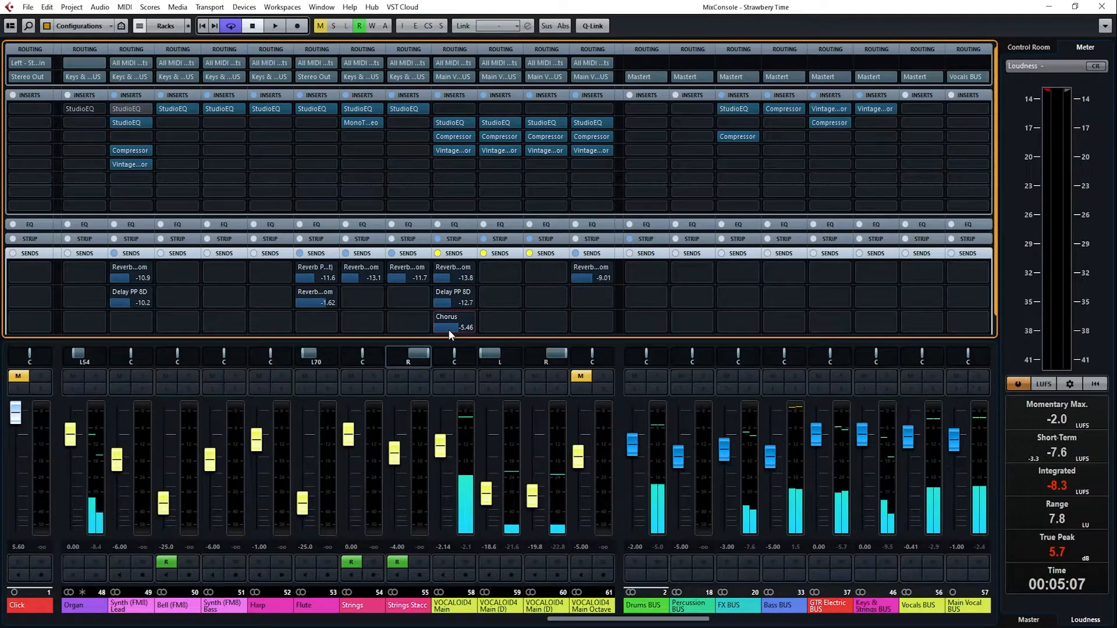
key(space)
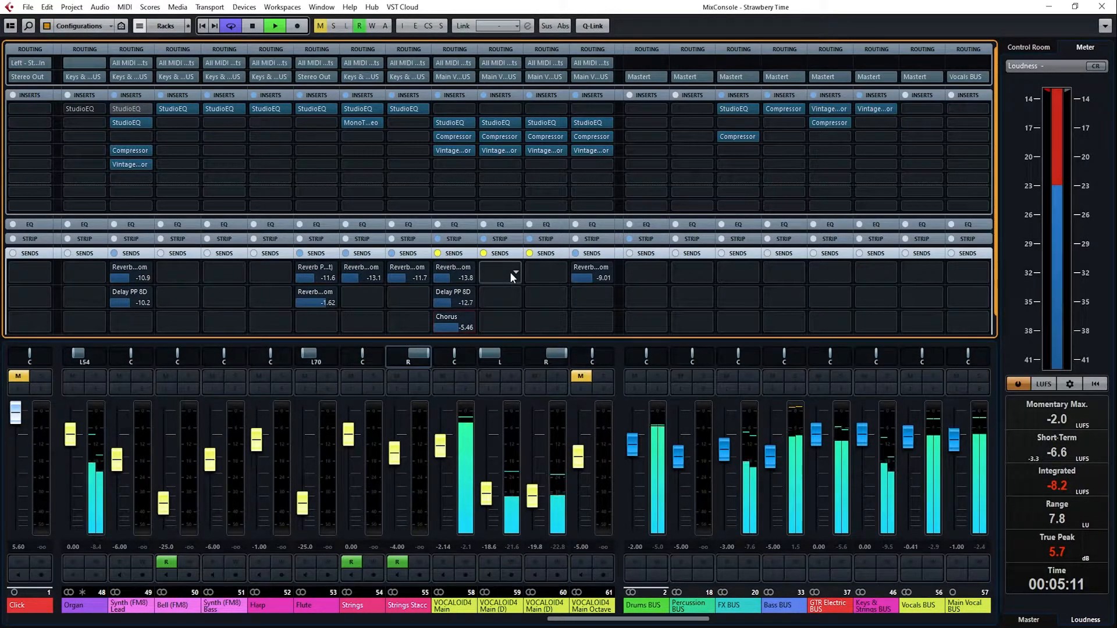
key(space)
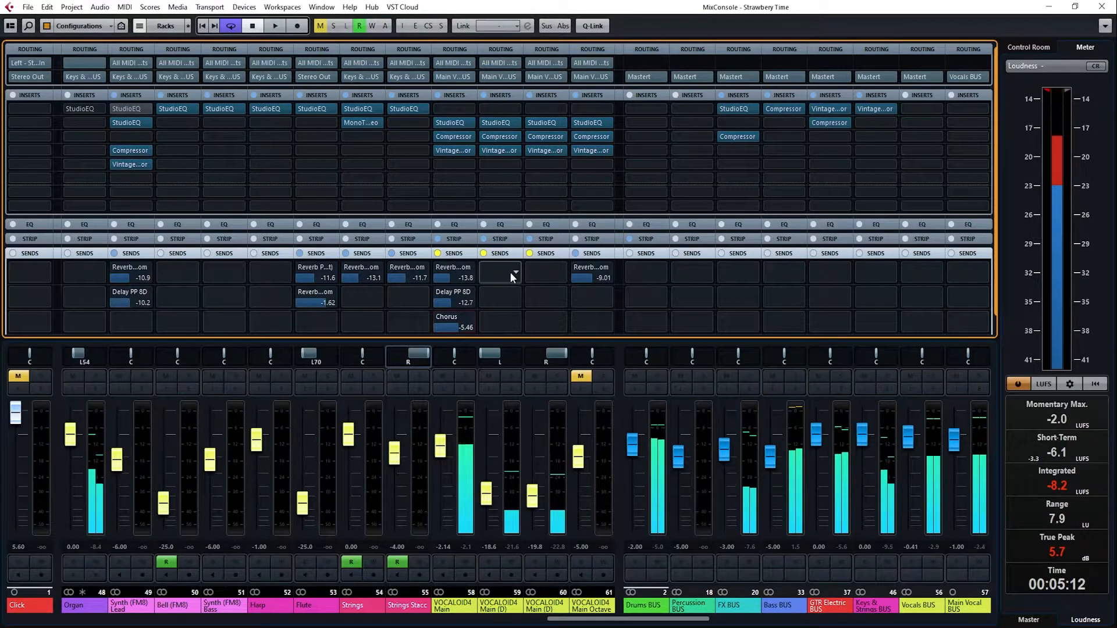
click(456, 327)
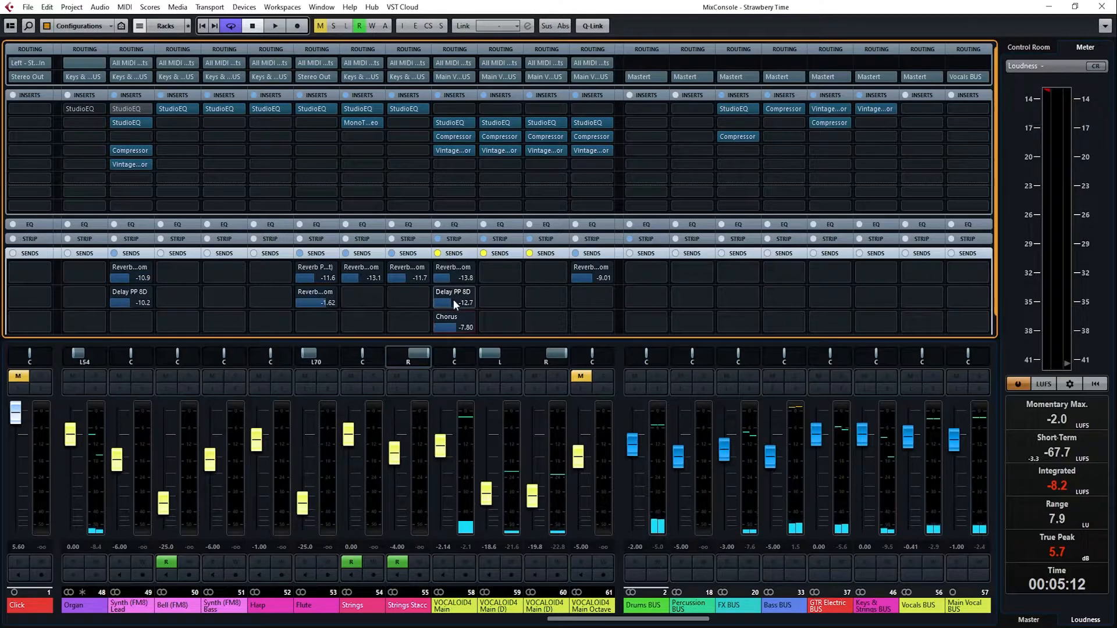
click(452, 299)
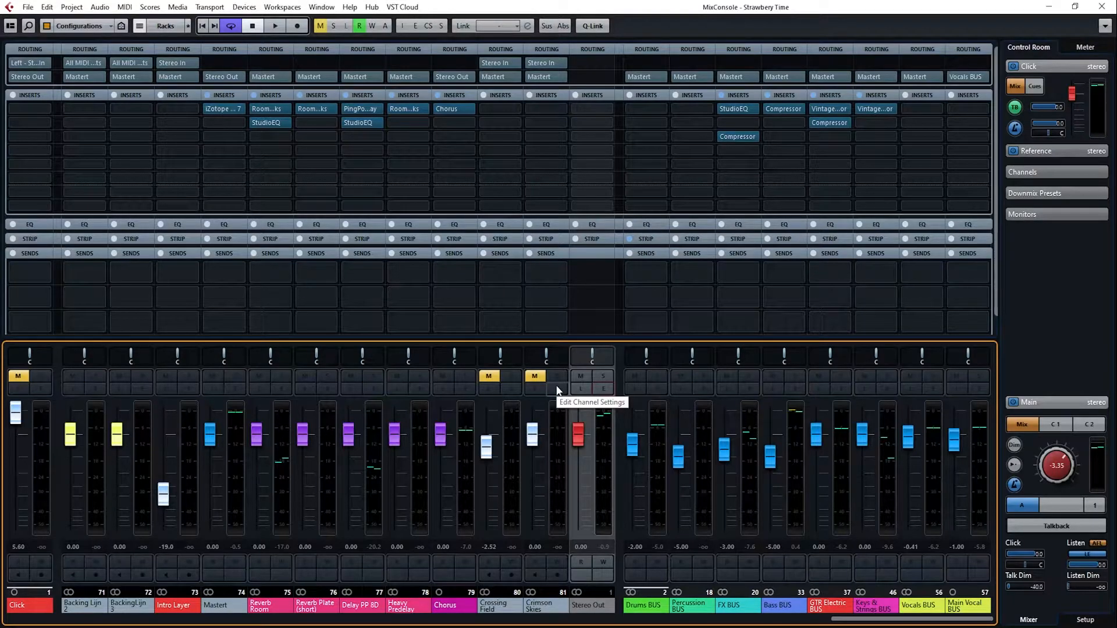
Step: Insert iZotope Ozone 7 in the Stereo Out channel's first insert slot and move its window out of the way
click(592, 110)
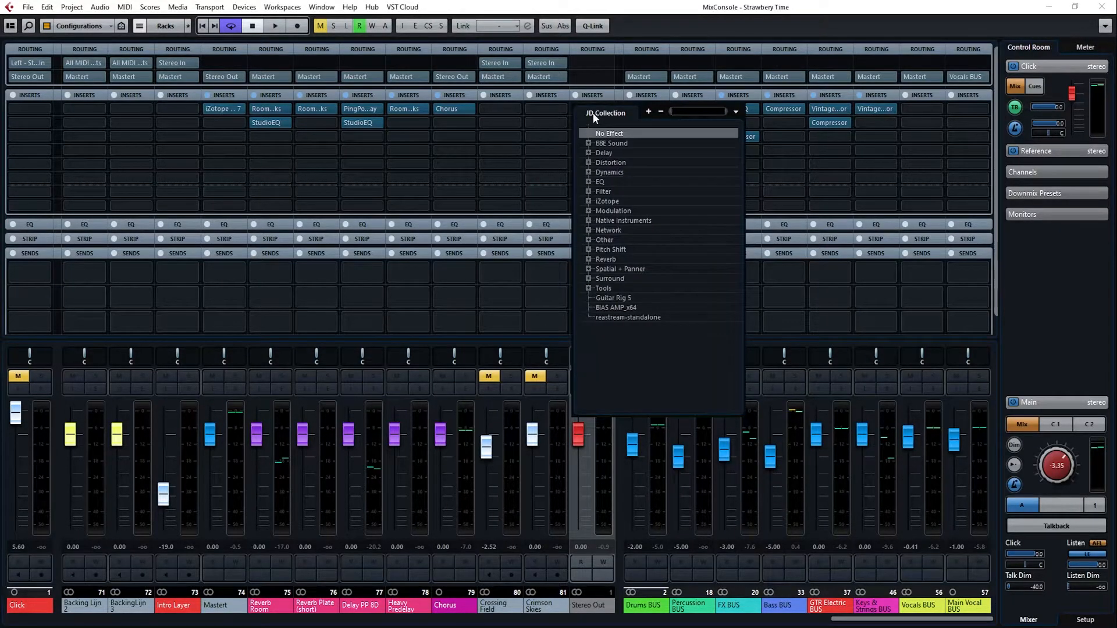
text(oz)
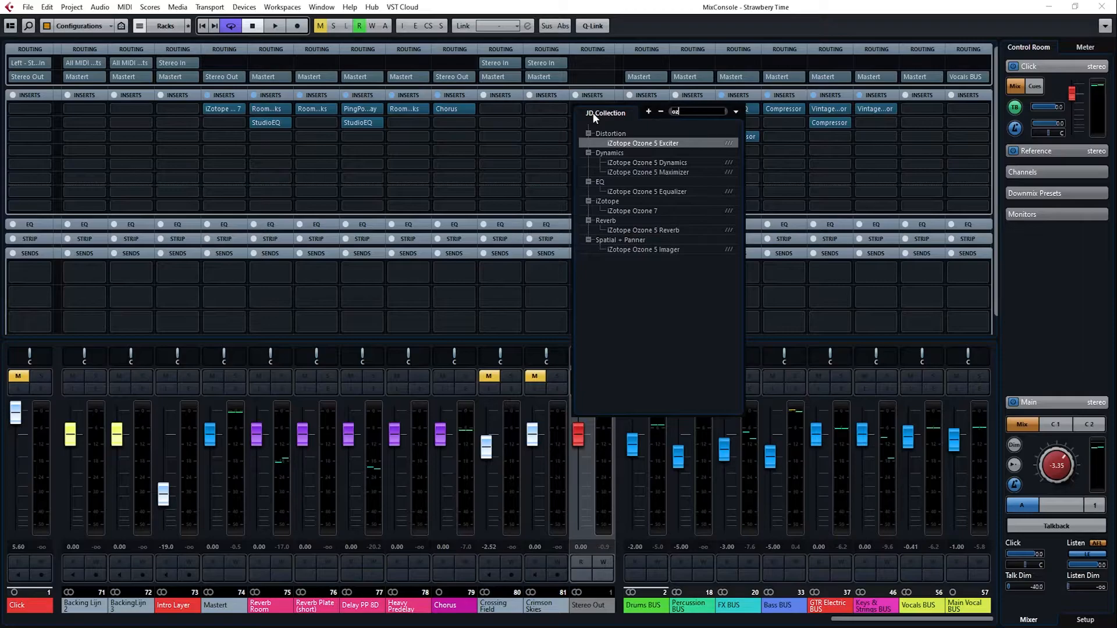
click(627, 211)
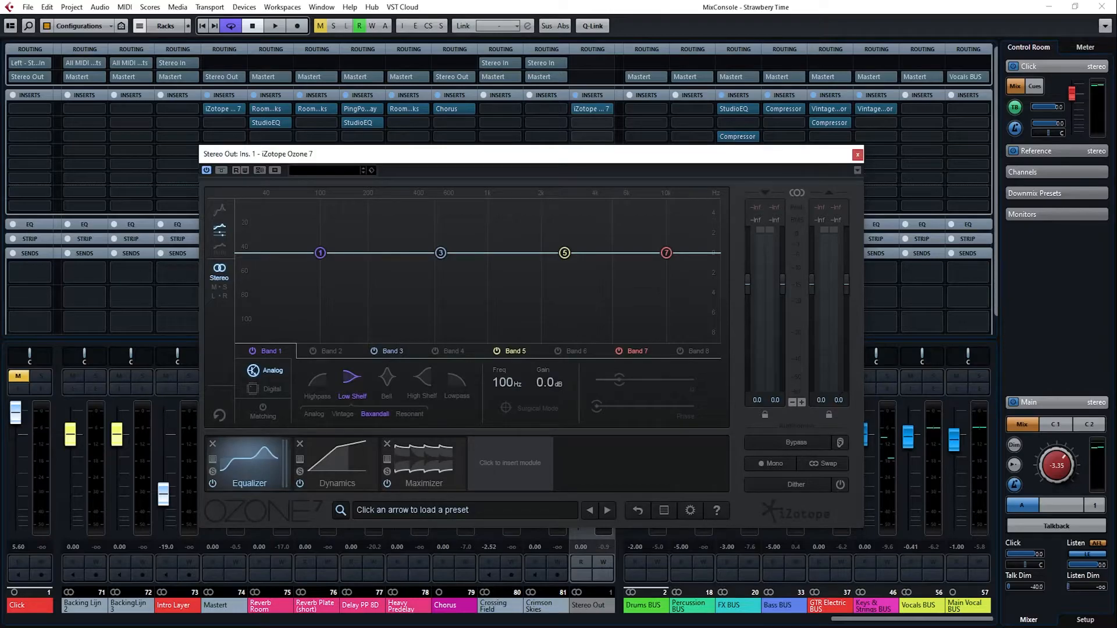
drag(605, 156, 593, 124)
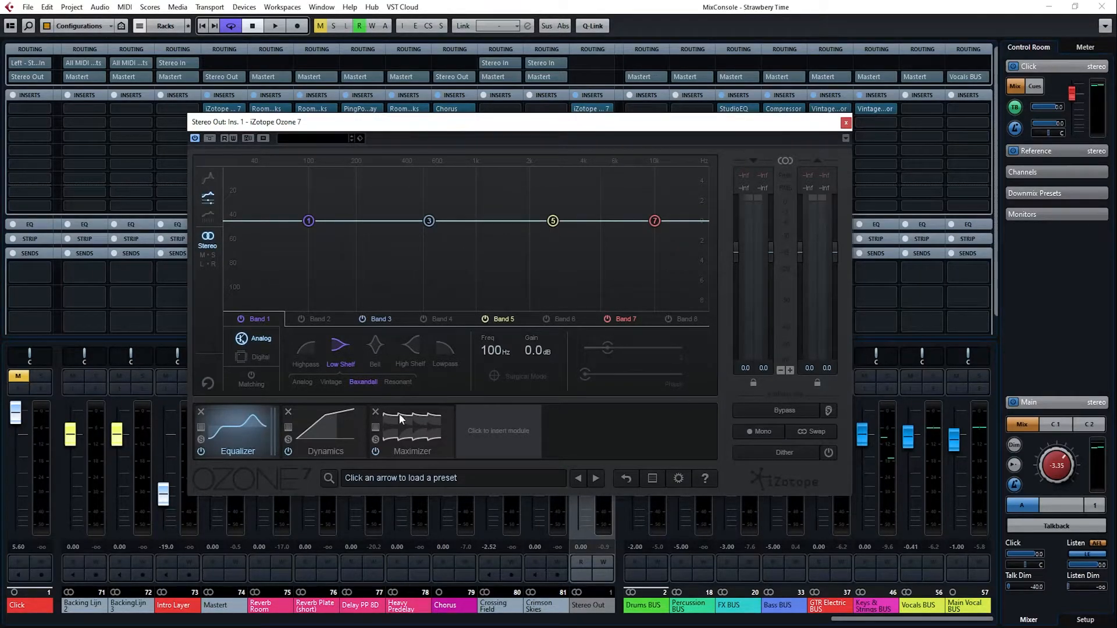
drag(686, 121, 661, 85)
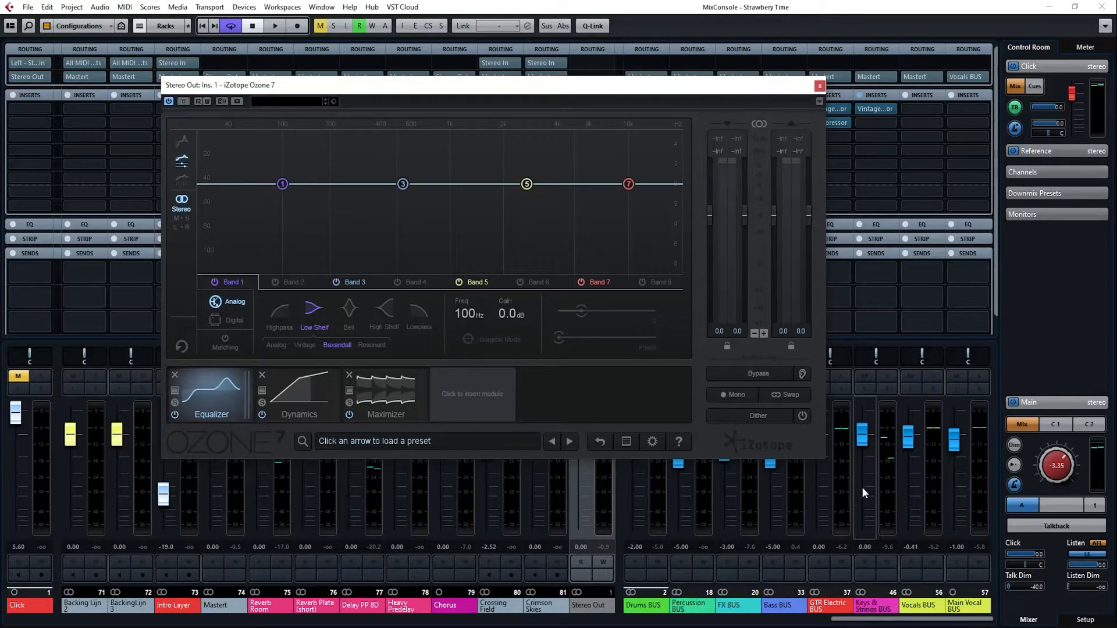
drag(537, 90, 0, 120)
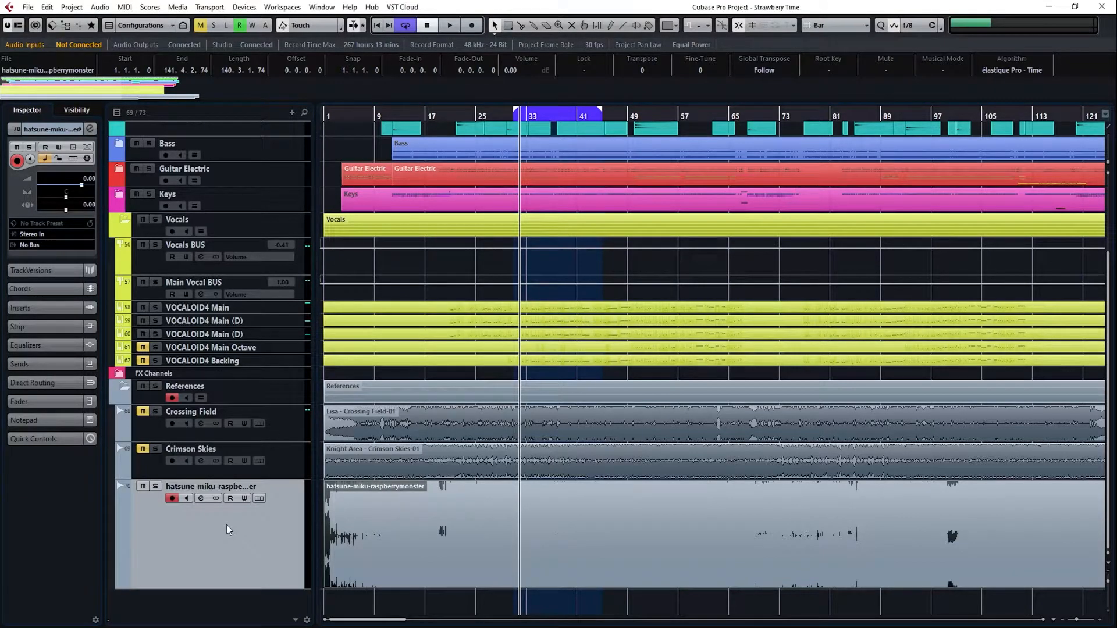
Step: Enable cue send 2 in the hatsune-miku-raspberrymonster track's channel settings and return to the MixConsole
click(200, 498)
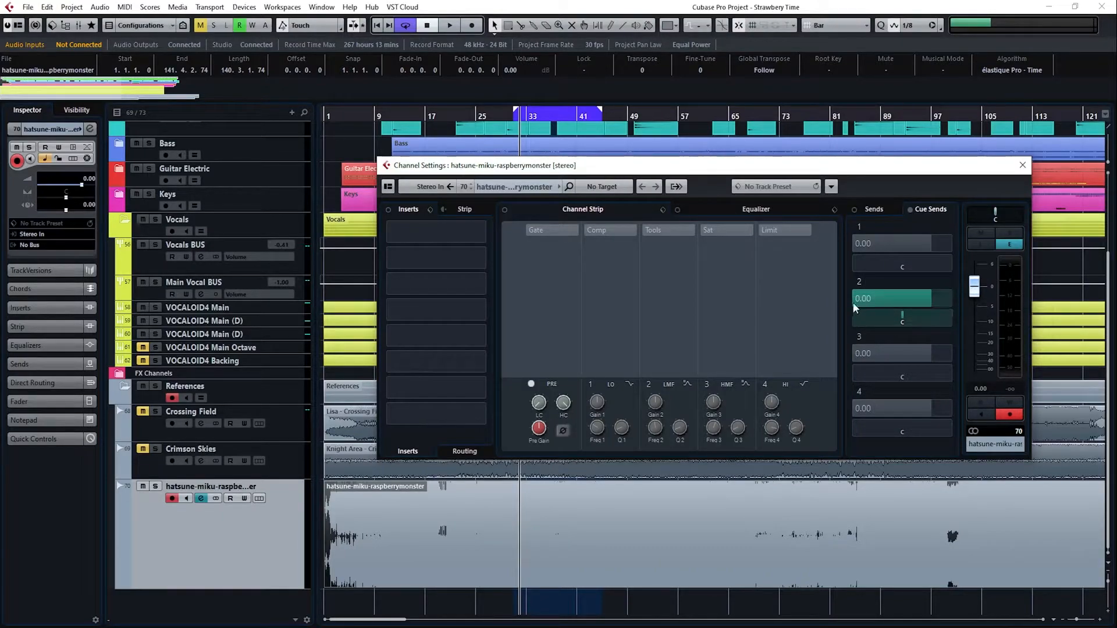
click(1018, 169)
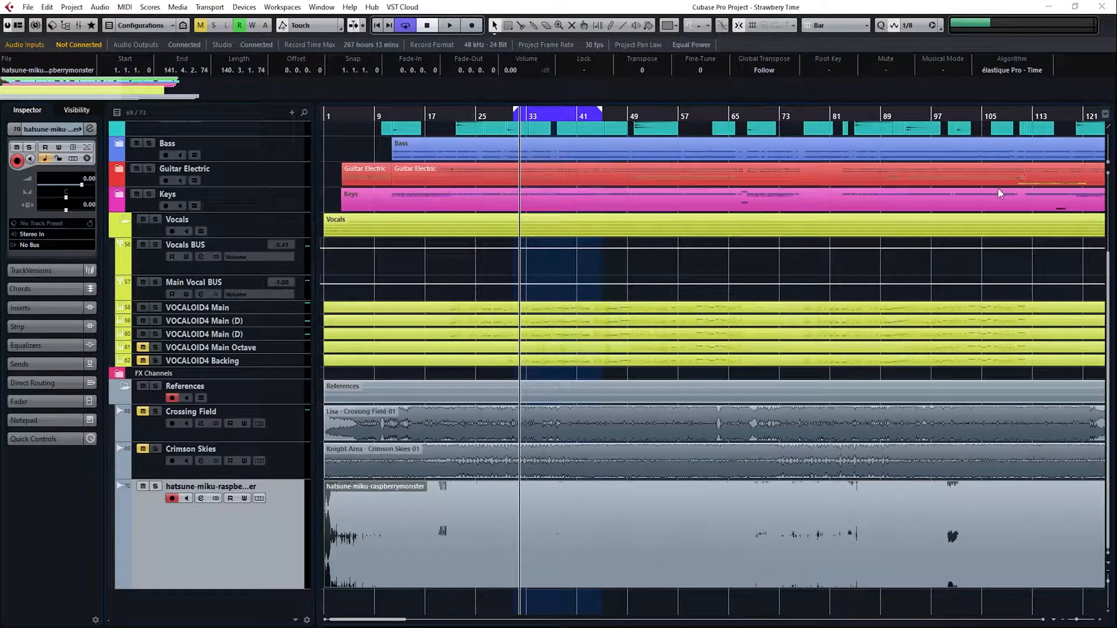
key(F3)
Step: Compare the song with the reference track by switching the Control Room source between Mix and C 2 during playback, ending on Mix
click(1032, 427)
key(space)
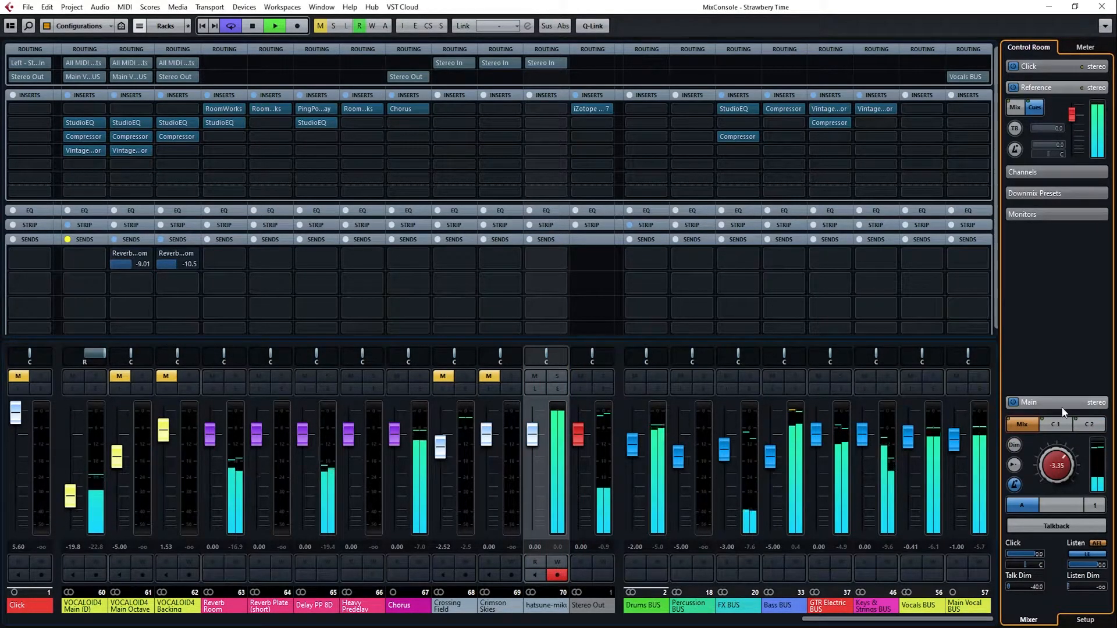
click(1083, 425)
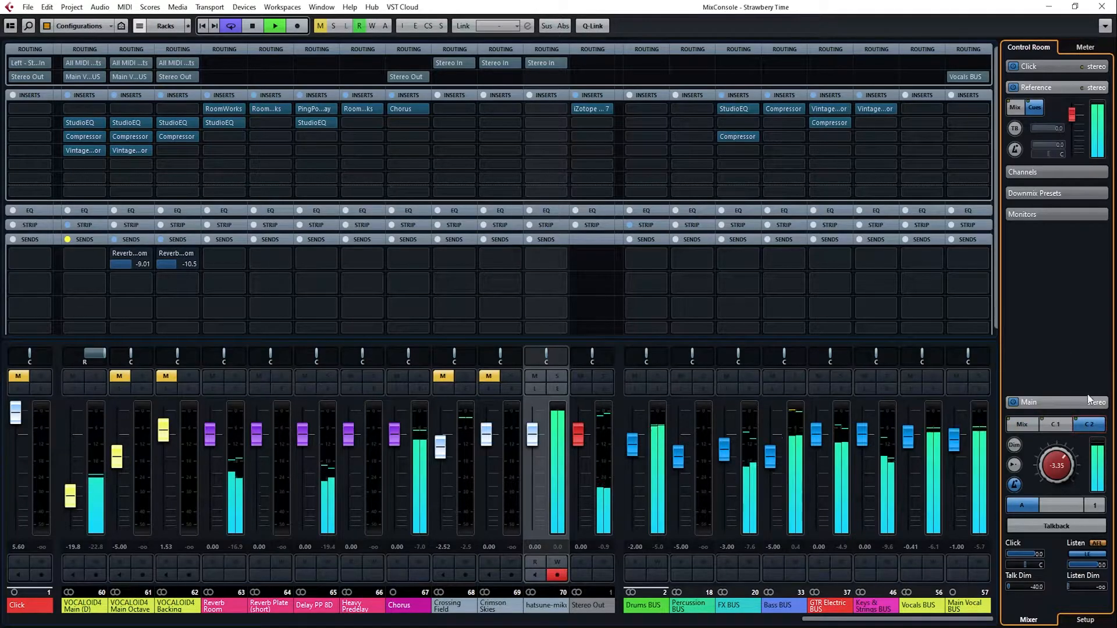
key(space)
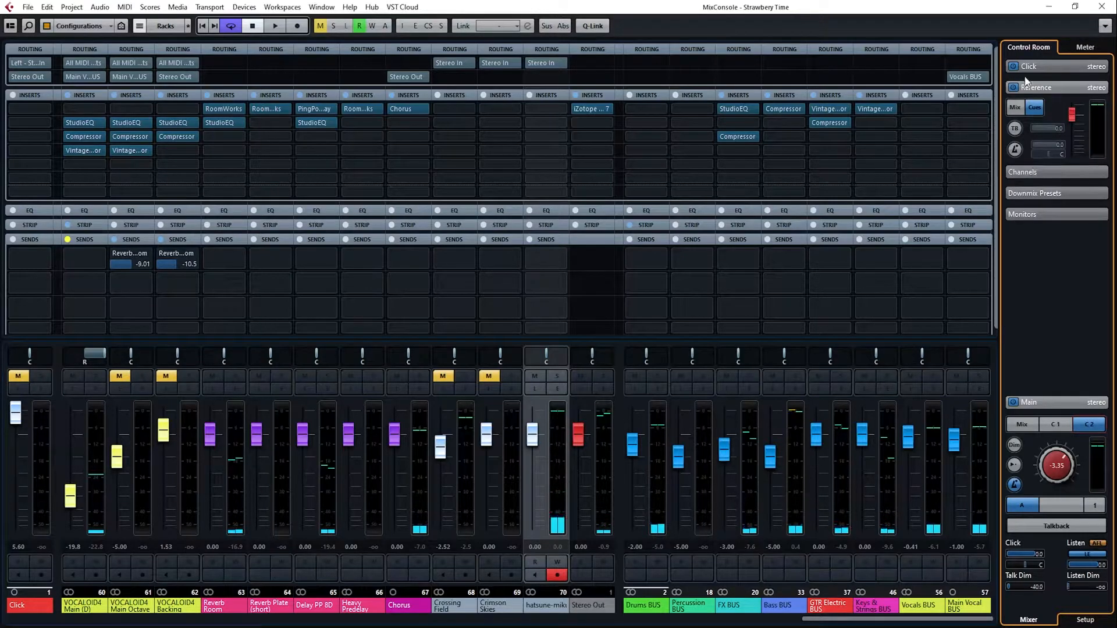
key(space)
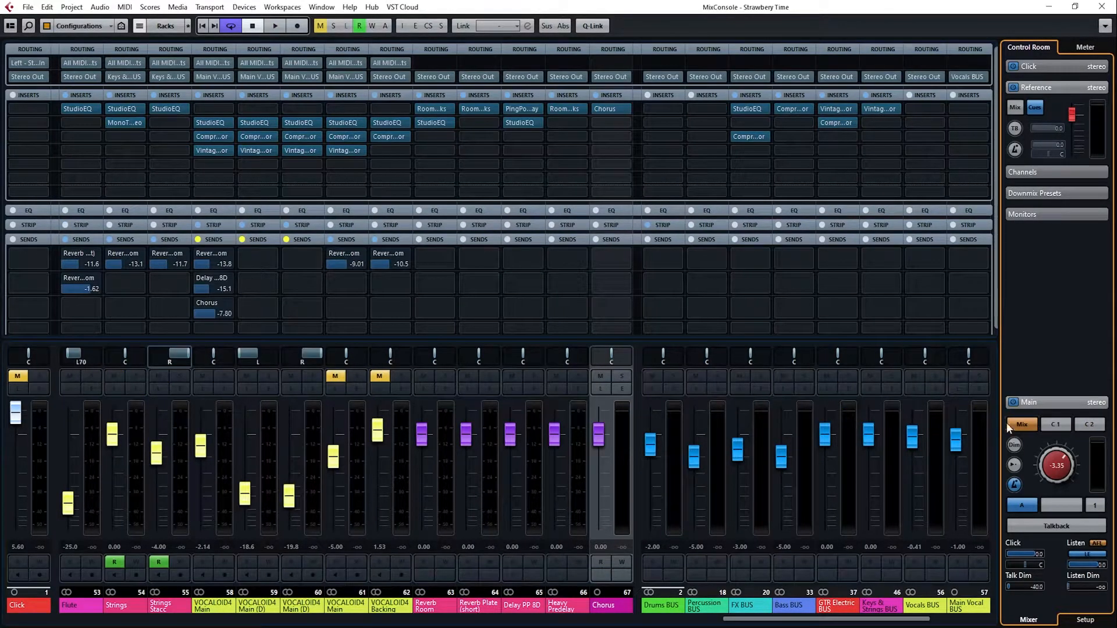
key(space)
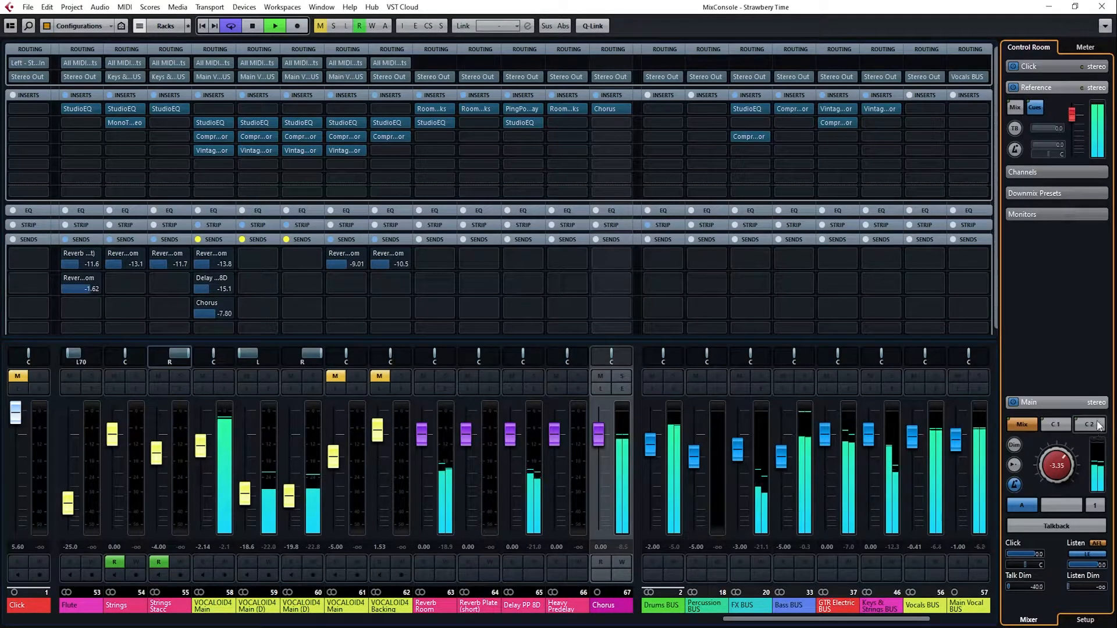
click(1091, 427)
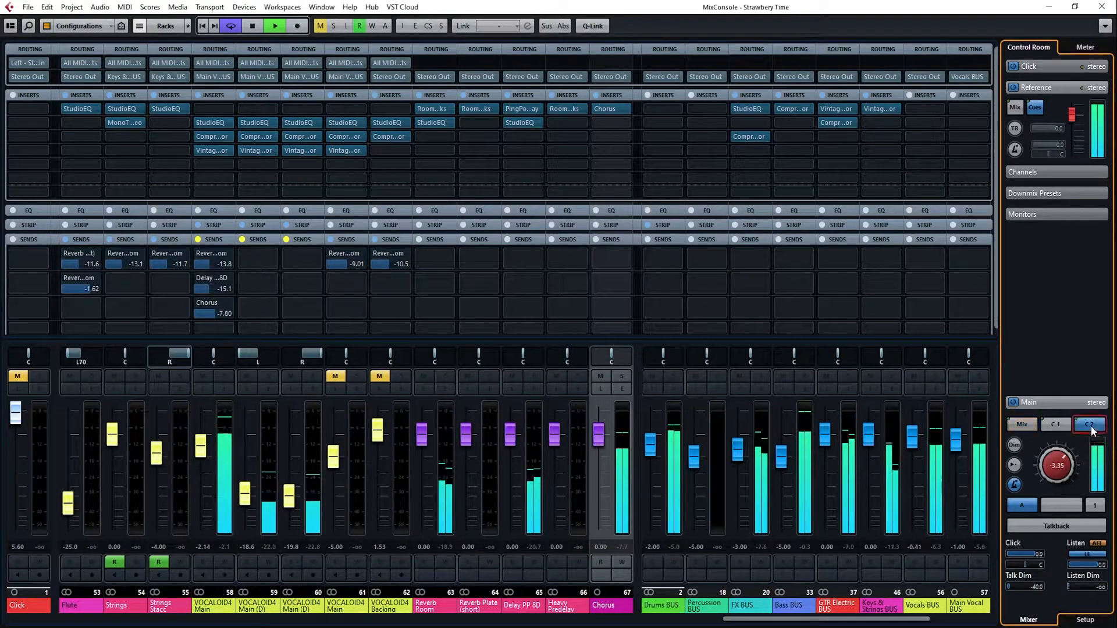
click(1025, 426)
key(space)
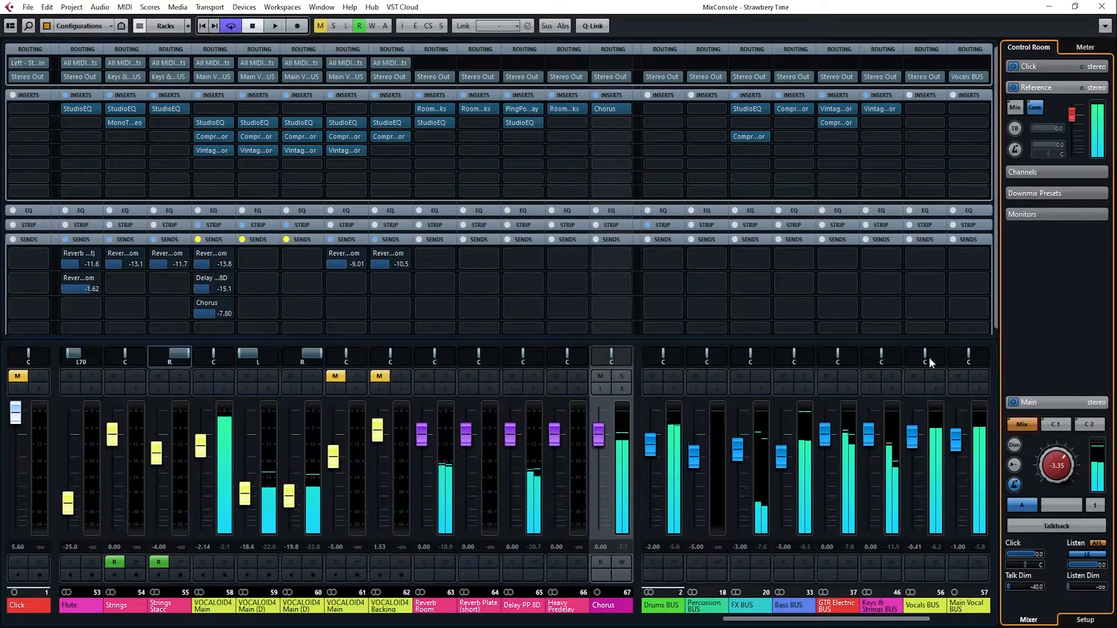
Step: In Stereo Out's Ozone 7 Maximizer, set the ceiling to -0.5 dB and the threshold to -17.3 dB, audition it and close the plugin
drag(817, 621, 879, 621)
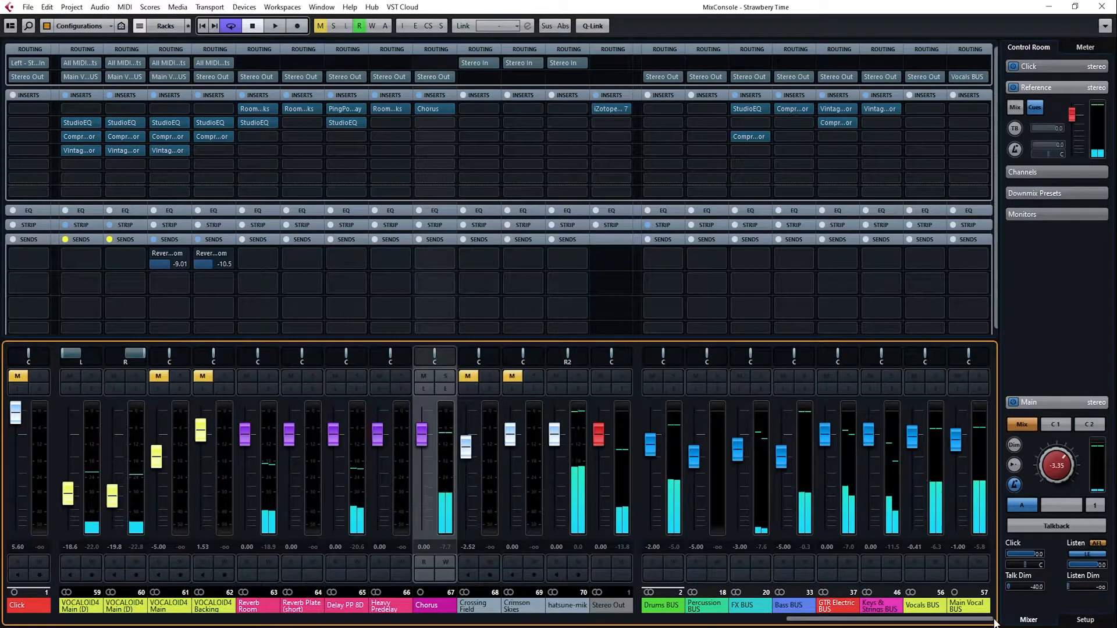
click(611, 109)
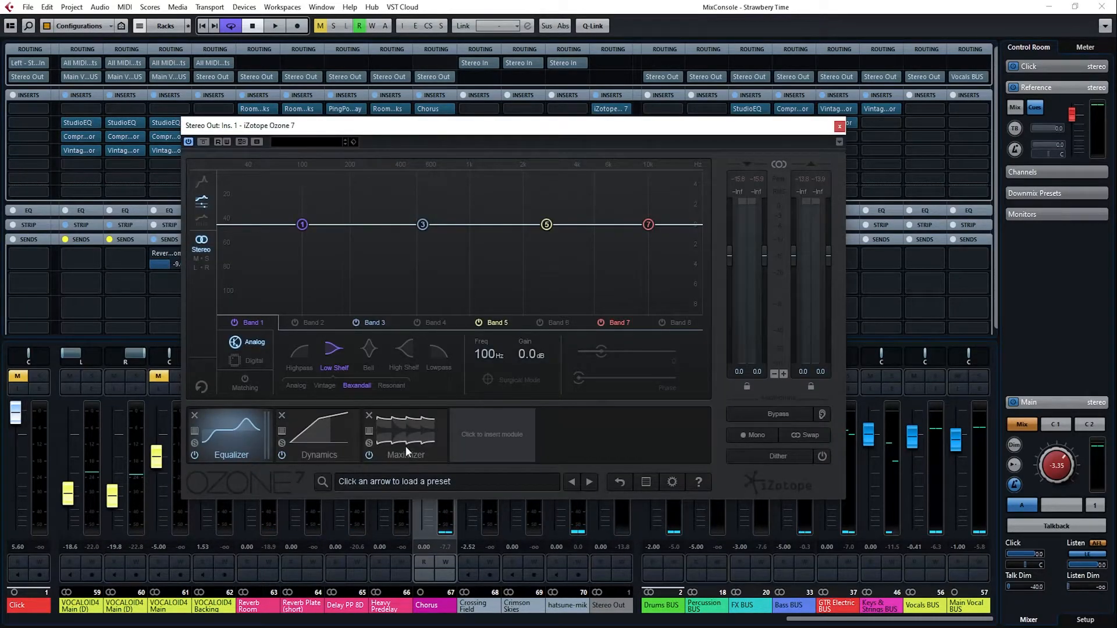
click(406, 429)
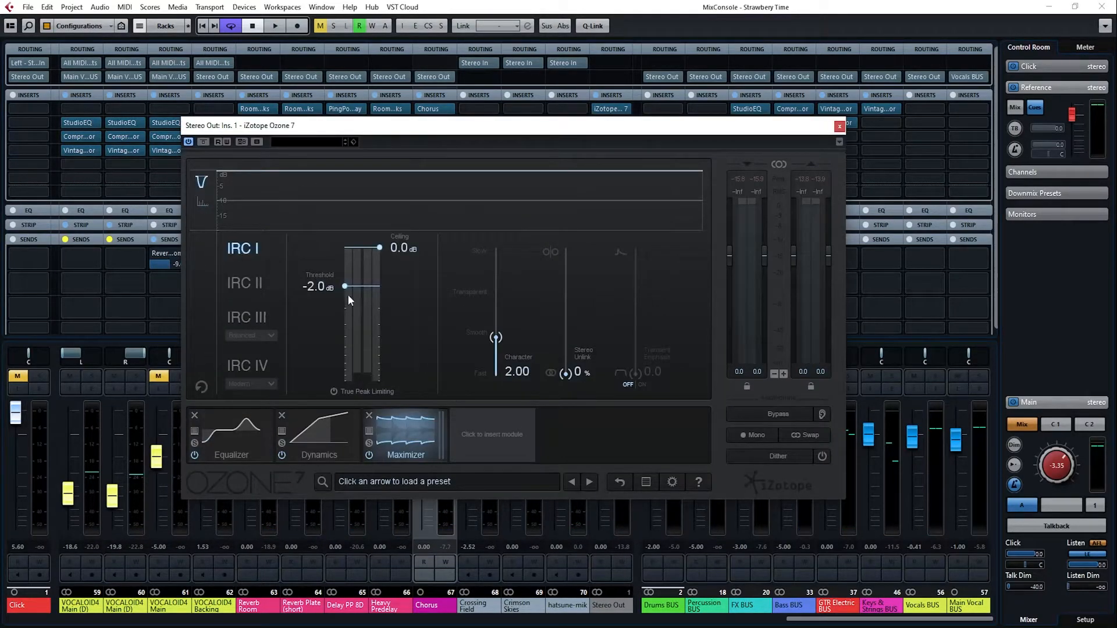
drag(406, 250, 410, 265)
drag(323, 285, 336, 375)
key(space)
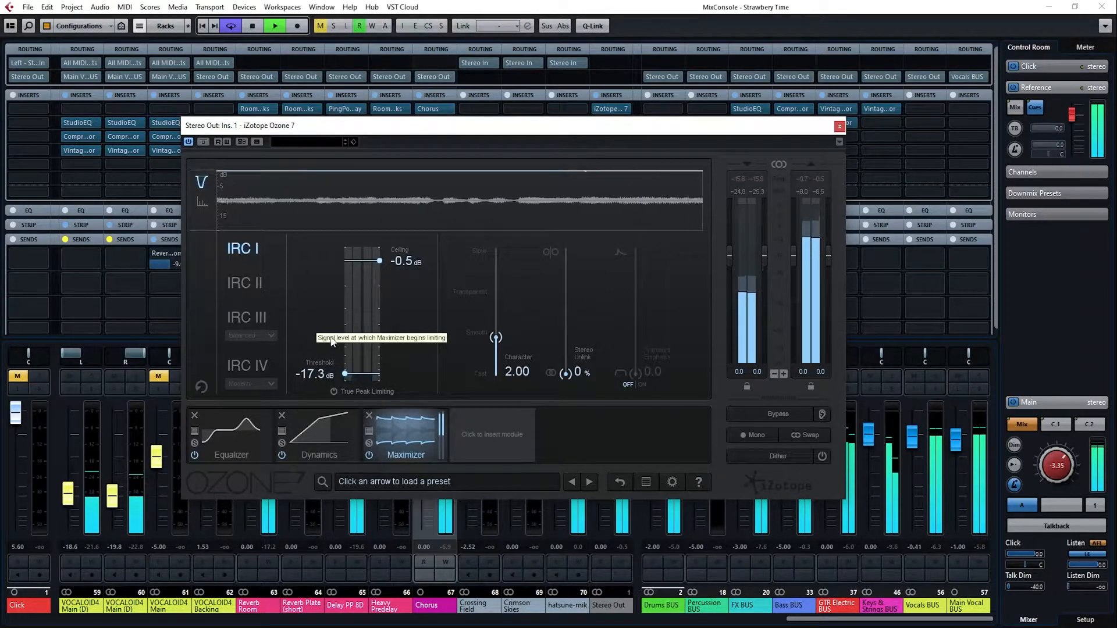
key(space)
click(839, 127)
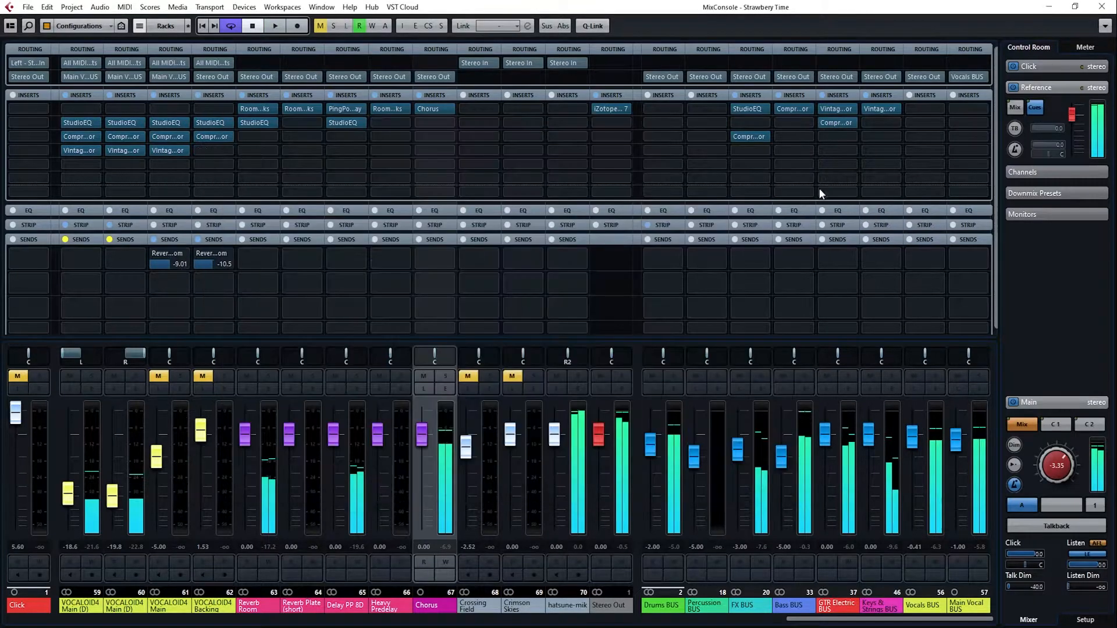
Step: Open Ozone 7 on the Stereo Out channel and set the Maximizer threshold to -10.9 dB during playback
click(619, 390)
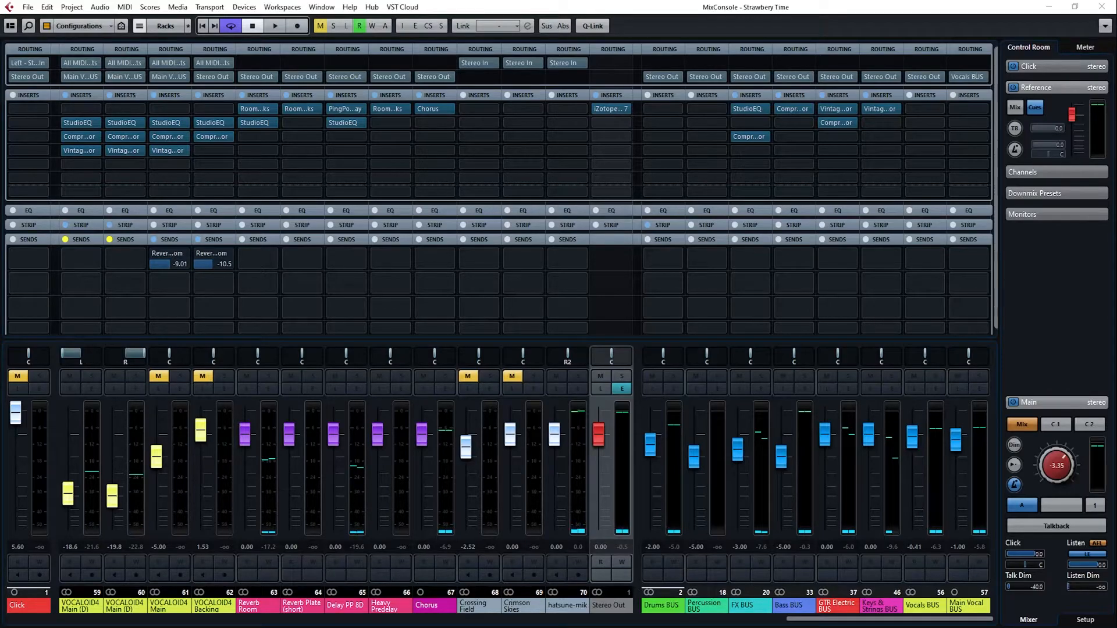
click(584, 273)
click(610, 108)
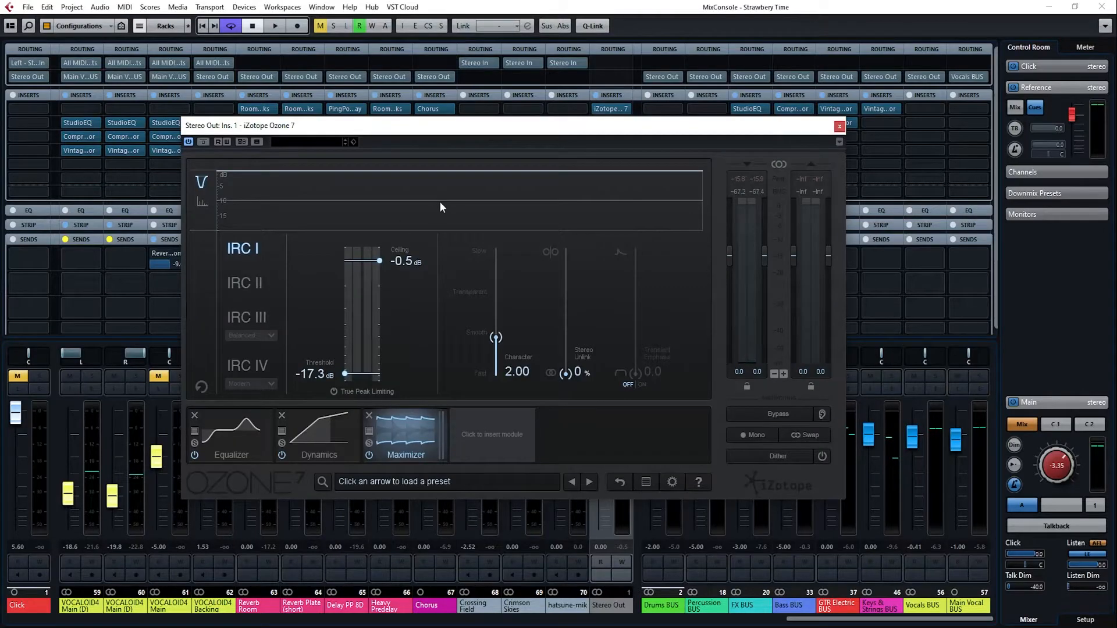
drag(470, 128, 485, 119)
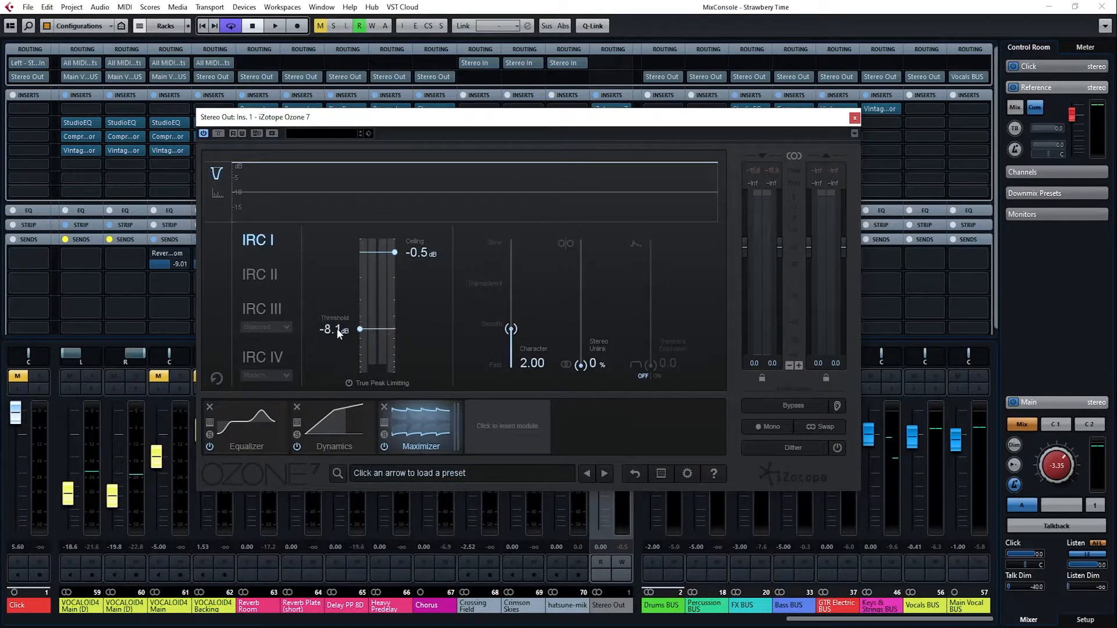
scroll(341, 333, down, 5)
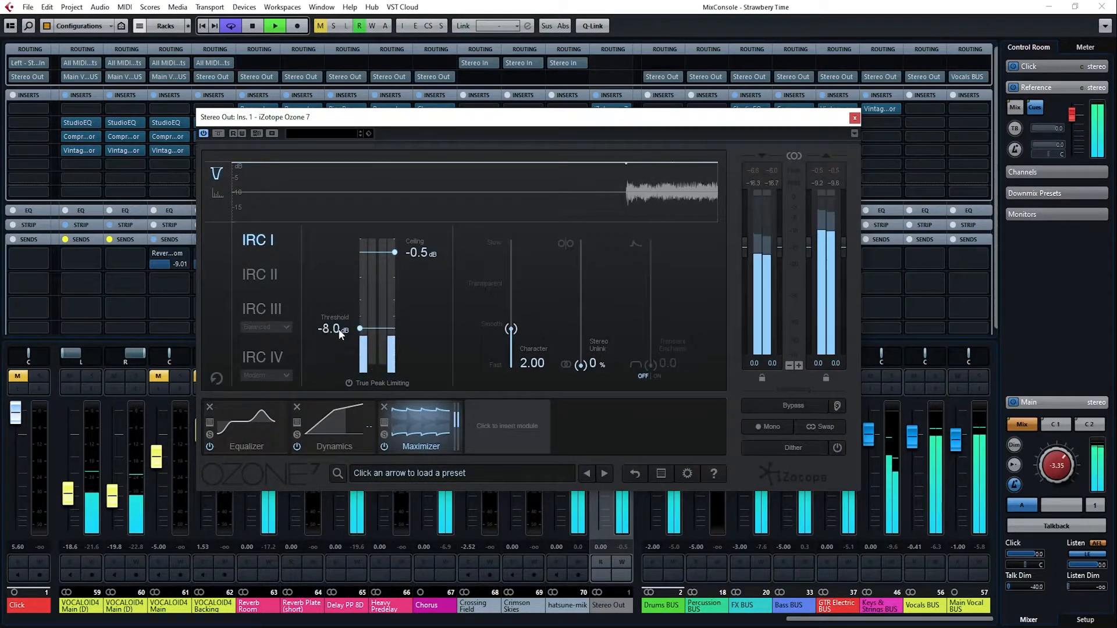
scroll(340, 334, down, 8)
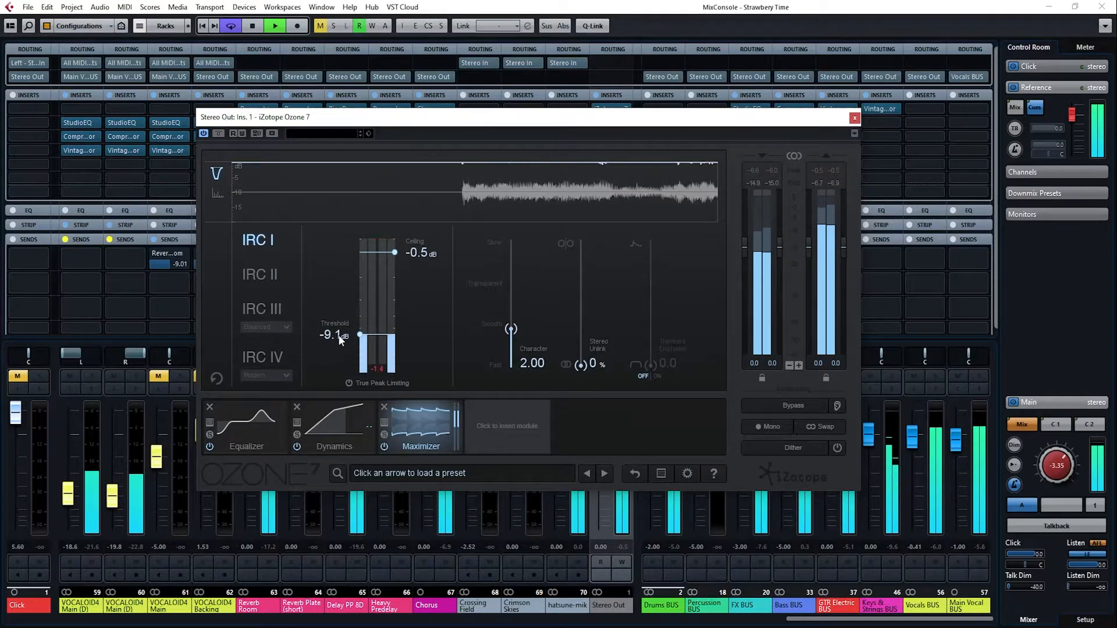
scroll(340, 336, down, 8)
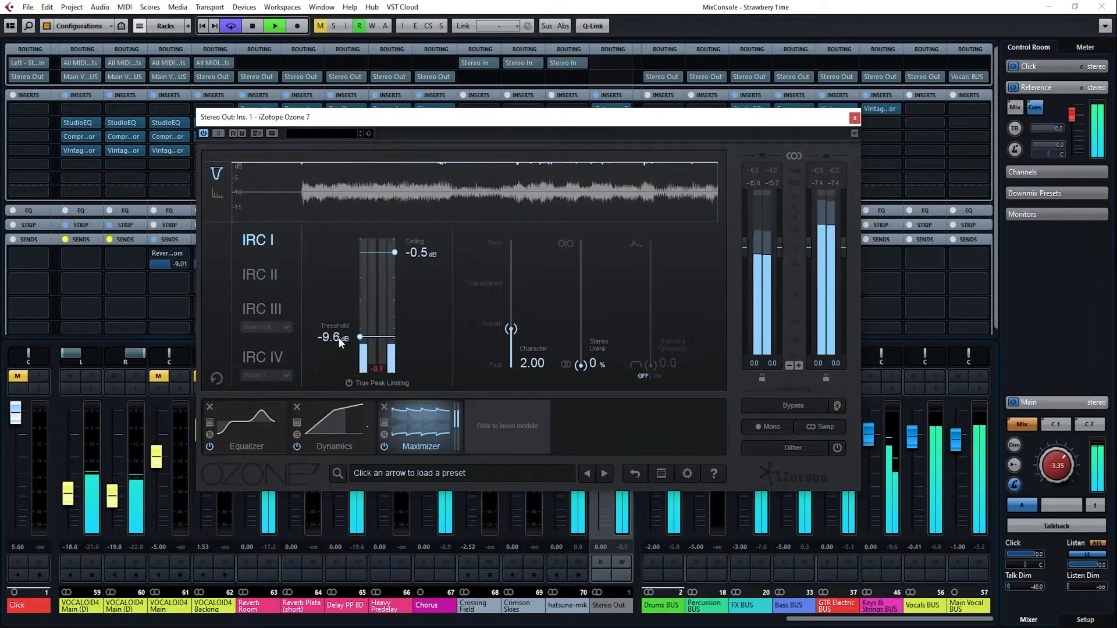
drag(340, 339, 339, 344)
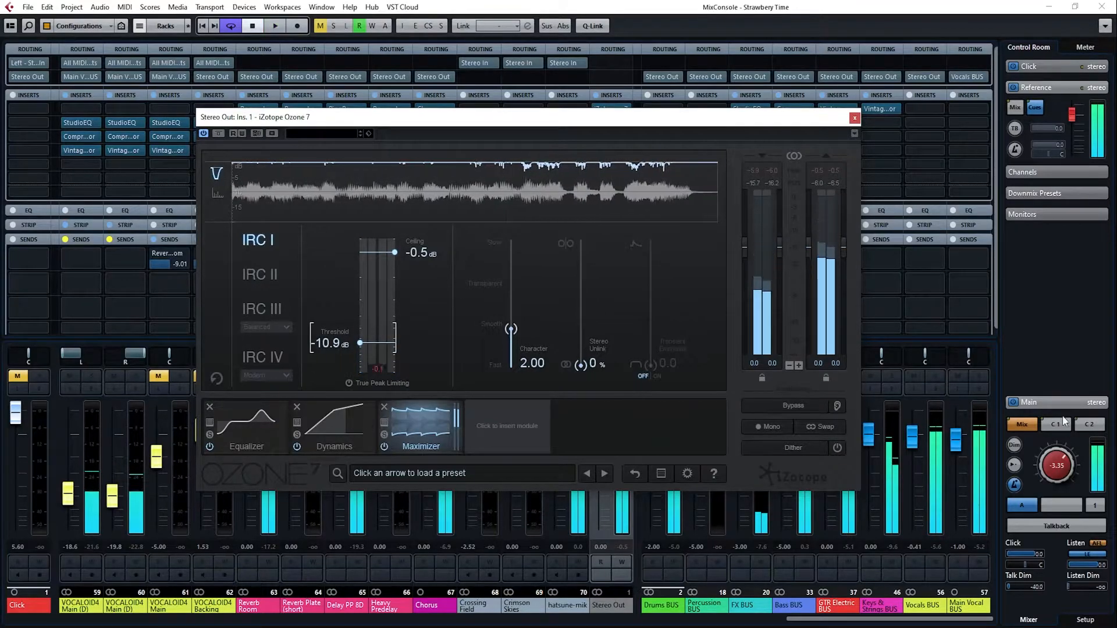
Step: Compare the maximized mix with the reference track by switching the Control Room source to C 2 and back to Mix
key(space)
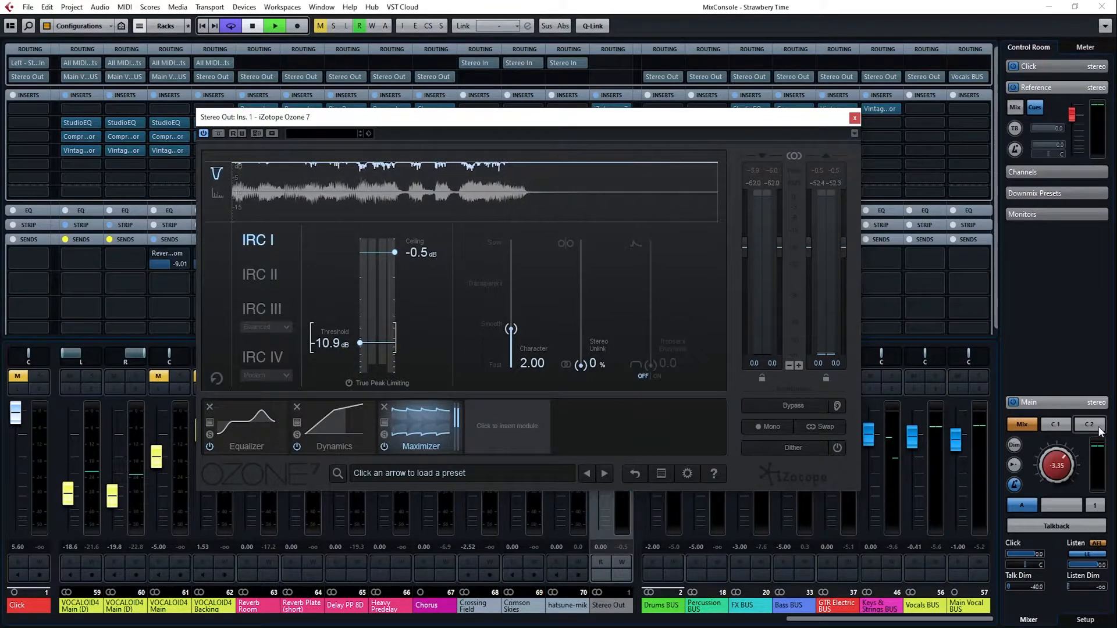
key(space)
click(1100, 432)
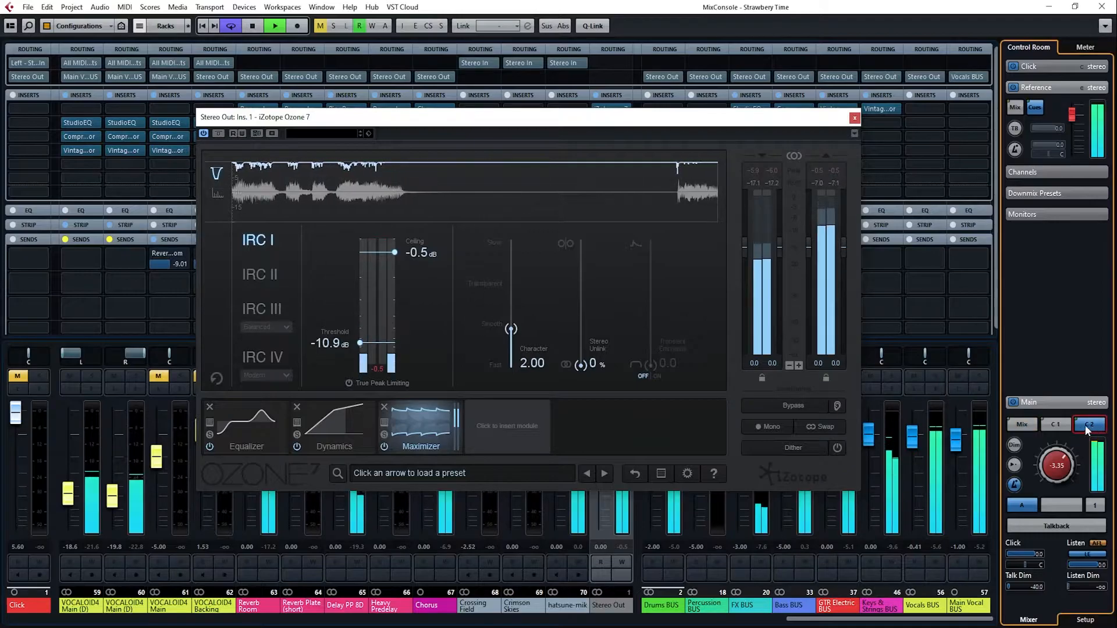
click(1020, 427)
key(space)
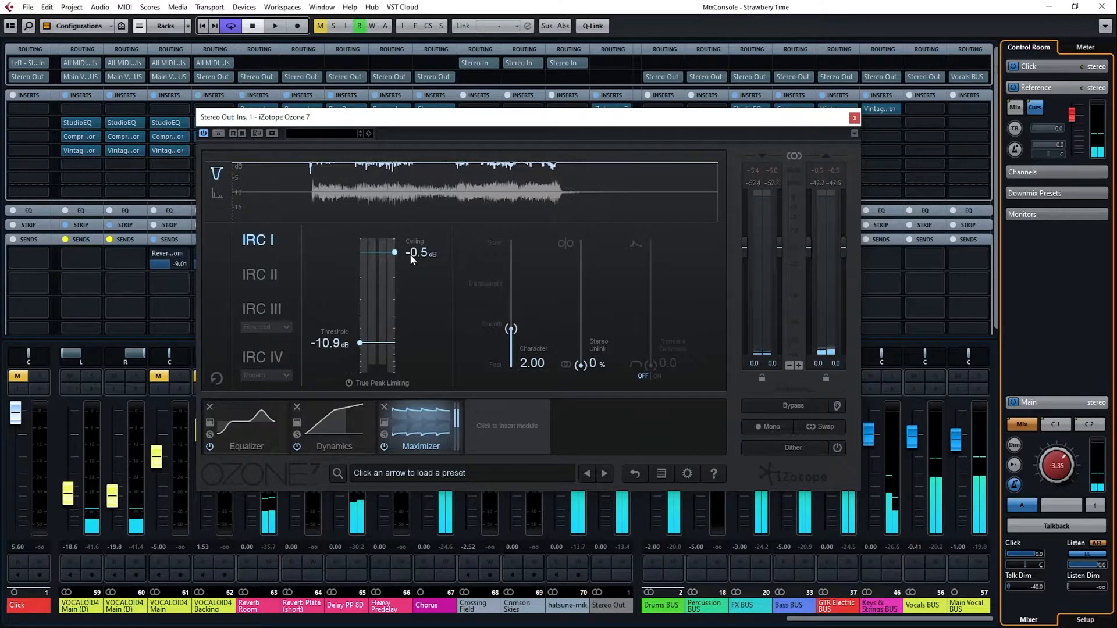
Step: Set the Maximizer's Character to 1.01 and its threshold to -11.2 dB while auditioning the song
drag(512, 330, 514, 345)
drag(337, 347, 338, 353)
key(space)
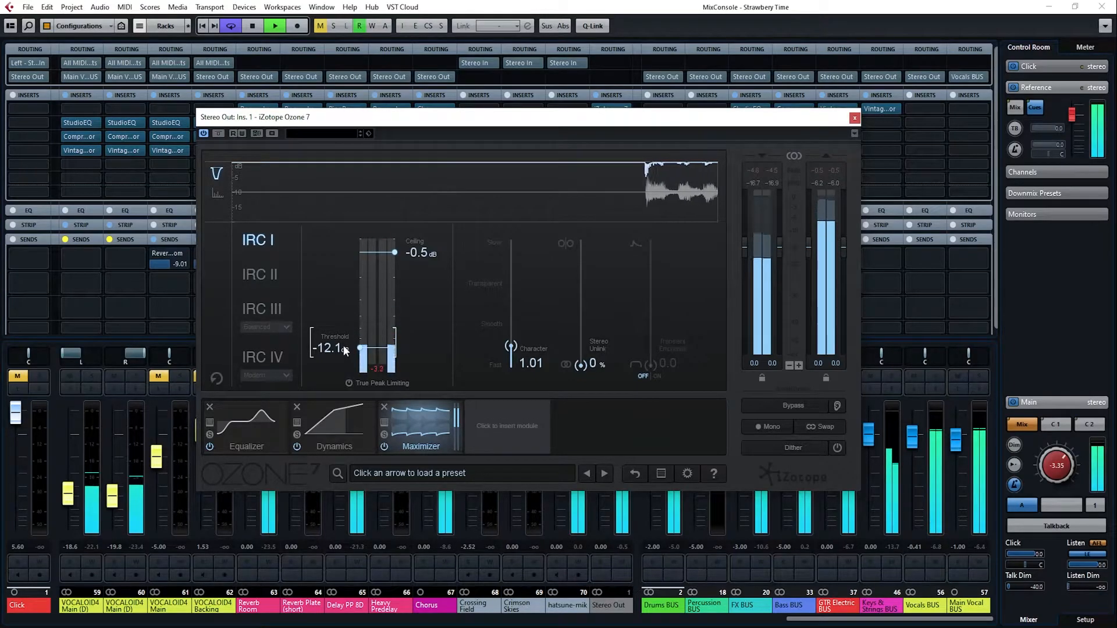
drag(341, 351, 345, 348)
key(space)
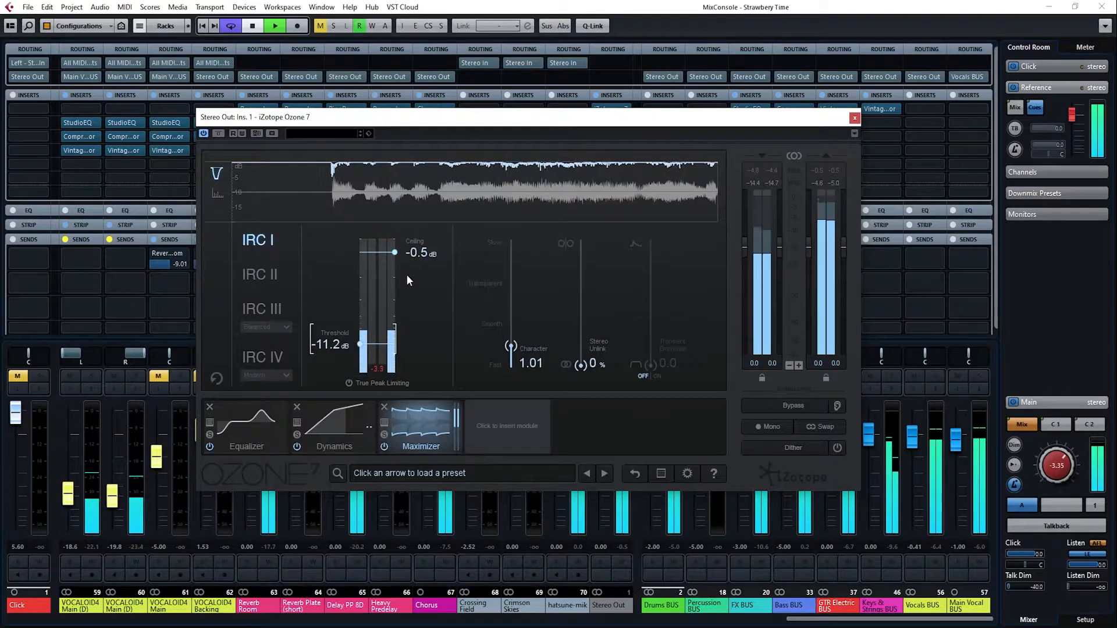
Step: In Ozone's Dynamics module, set Band 1's compressor threshold to -18.5 dB and its gain to 1.0 dB
click(329, 427)
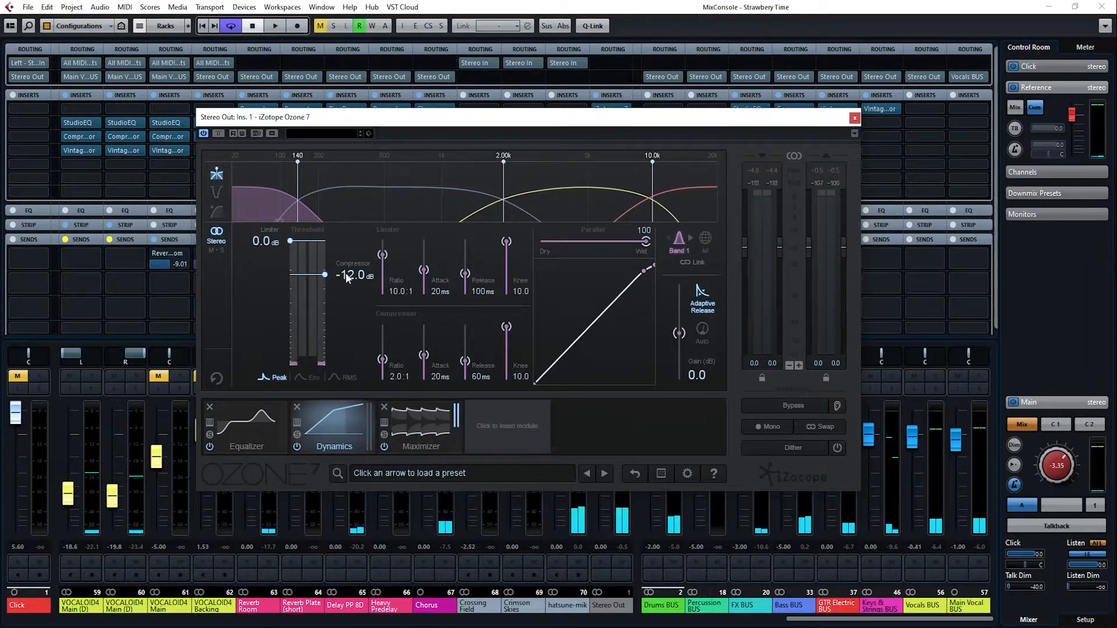
key(space)
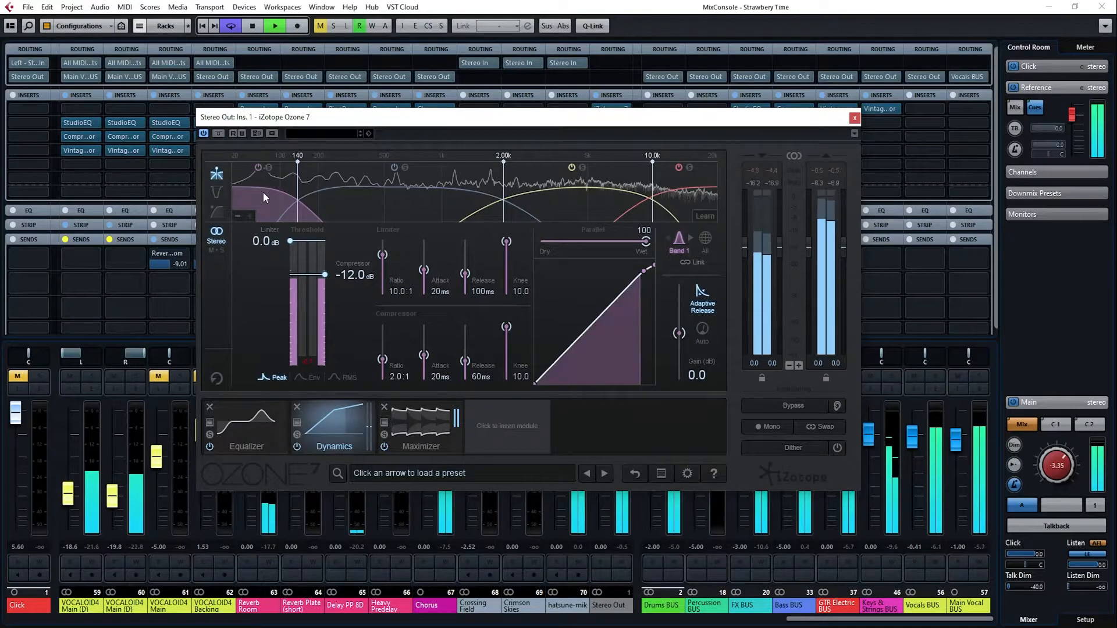
drag(347, 273, 348, 286)
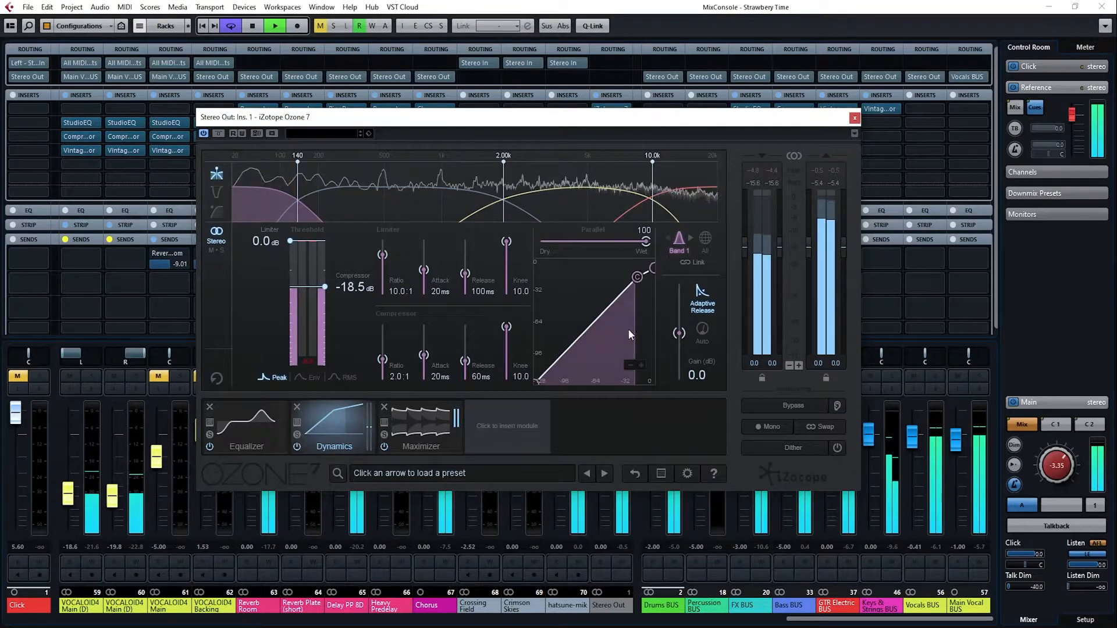
drag(678, 333, 677, 329)
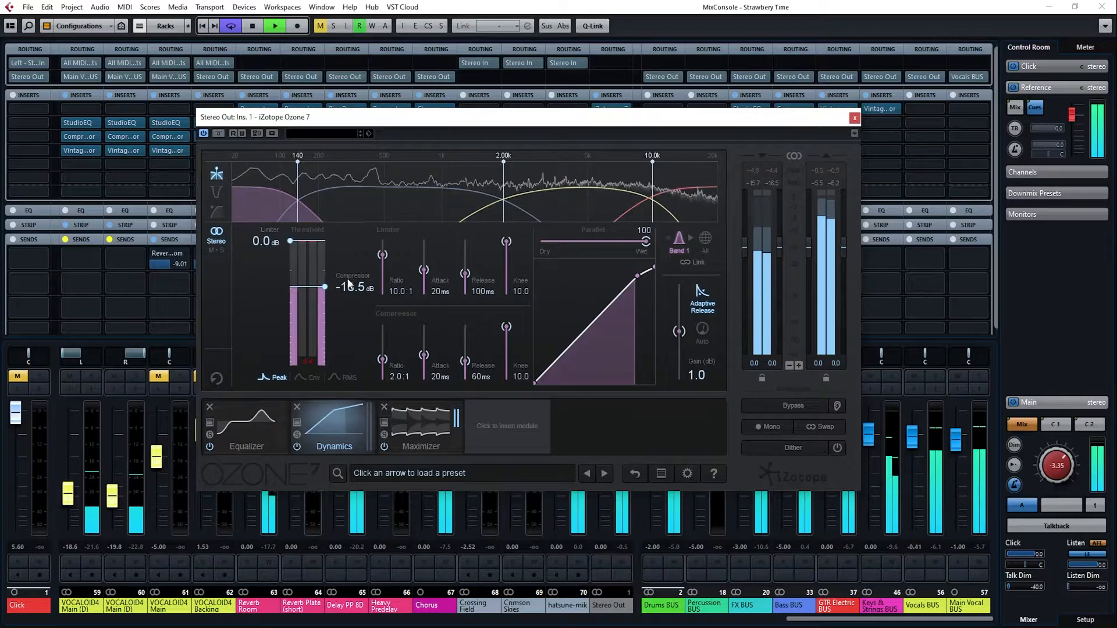
key(space)
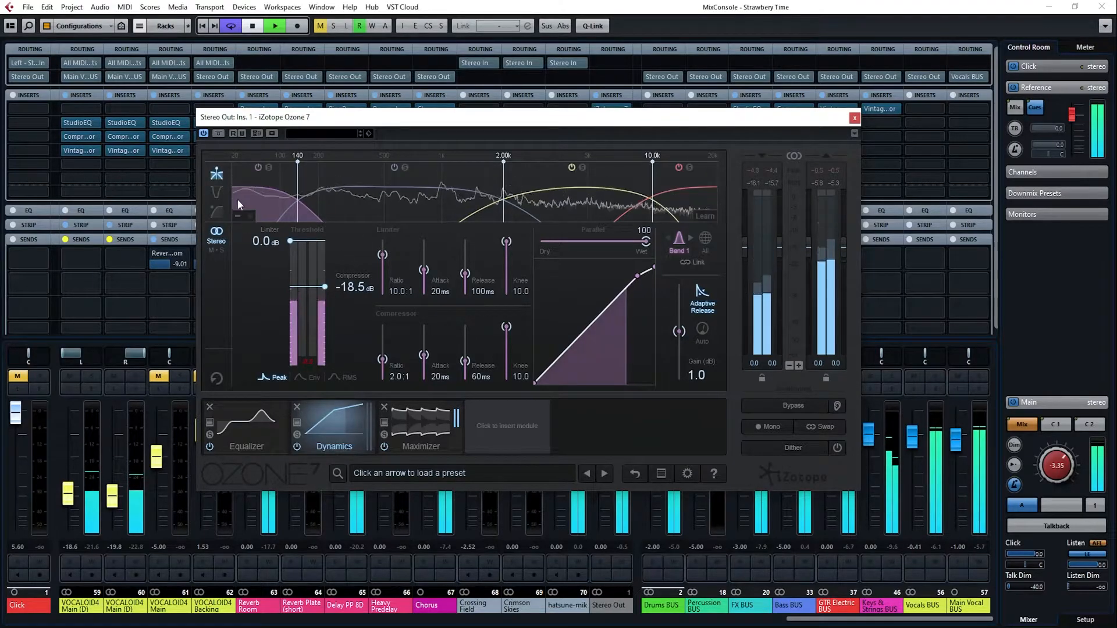
Step: Set Band 2's compressor threshold to -14.4 dB and raise the band's gain slightly
click(333, 205)
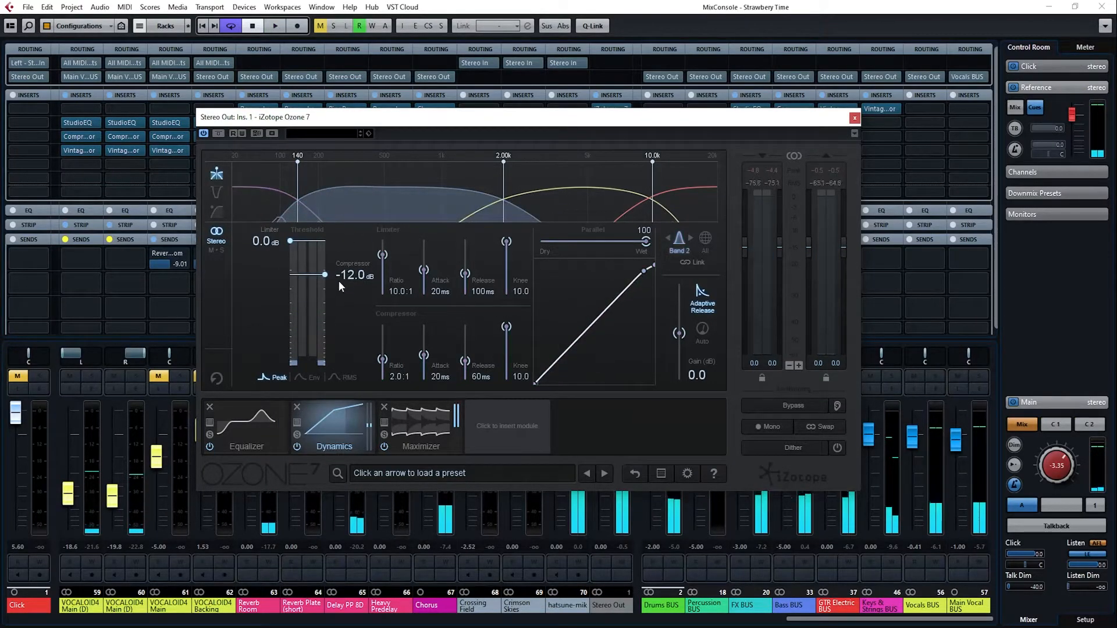
key(space)
drag(348, 274, 349, 279)
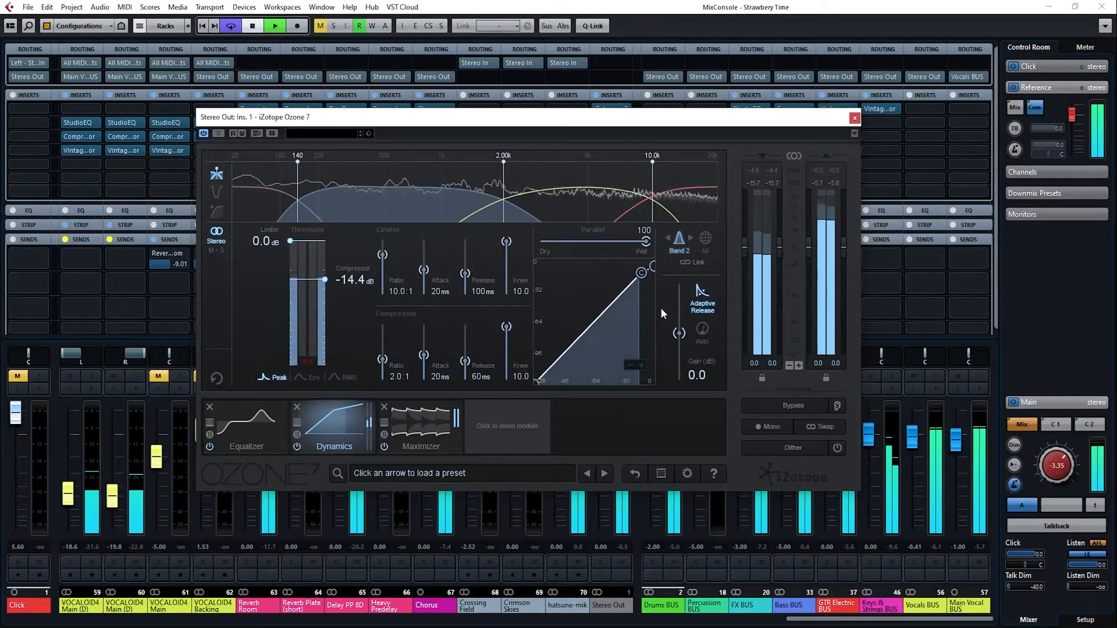
drag(679, 334, 679, 329)
Step: Set Band 3's compressor threshold to -15.4 dB and its gain to 1.0 dB while auditioning
click(556, 209)
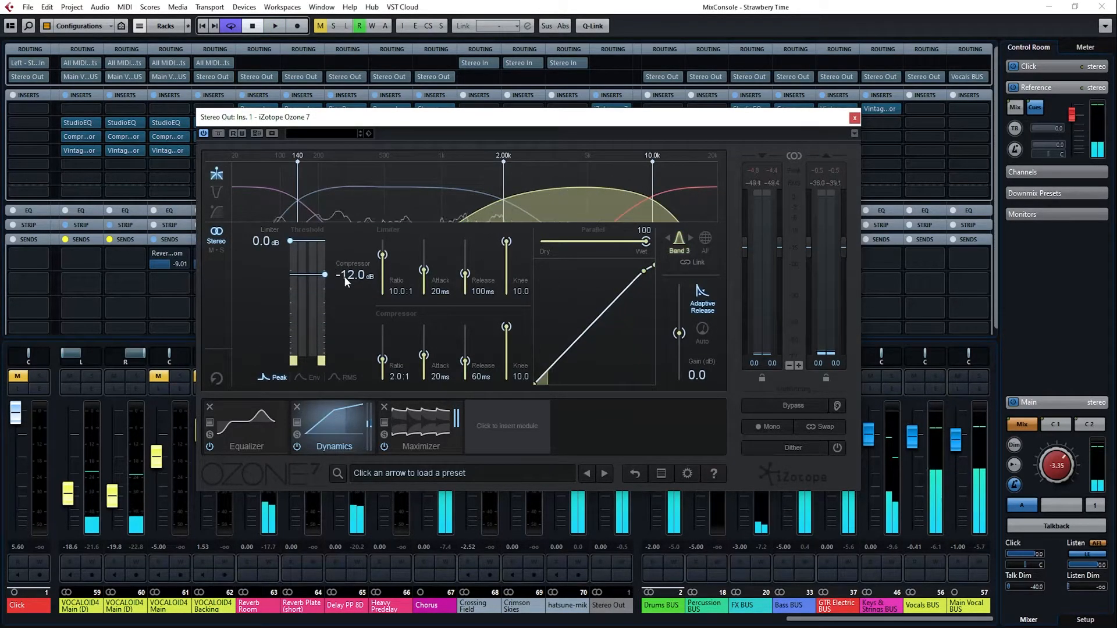
key(space)
drag(350, 275, 350, 278)
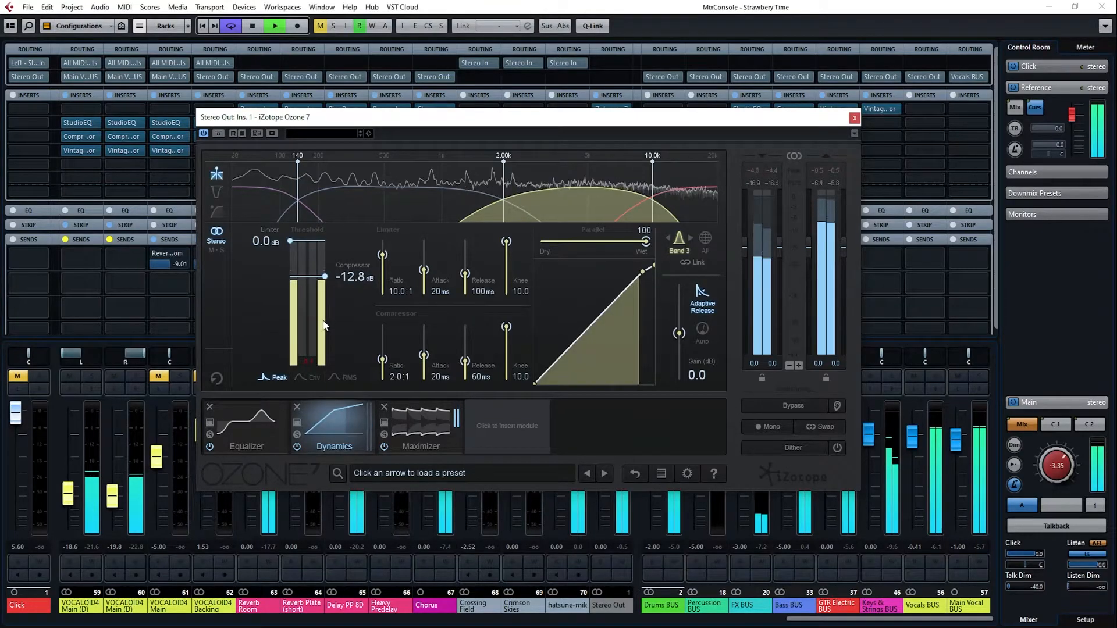
drag(355, 277, 355, 286)
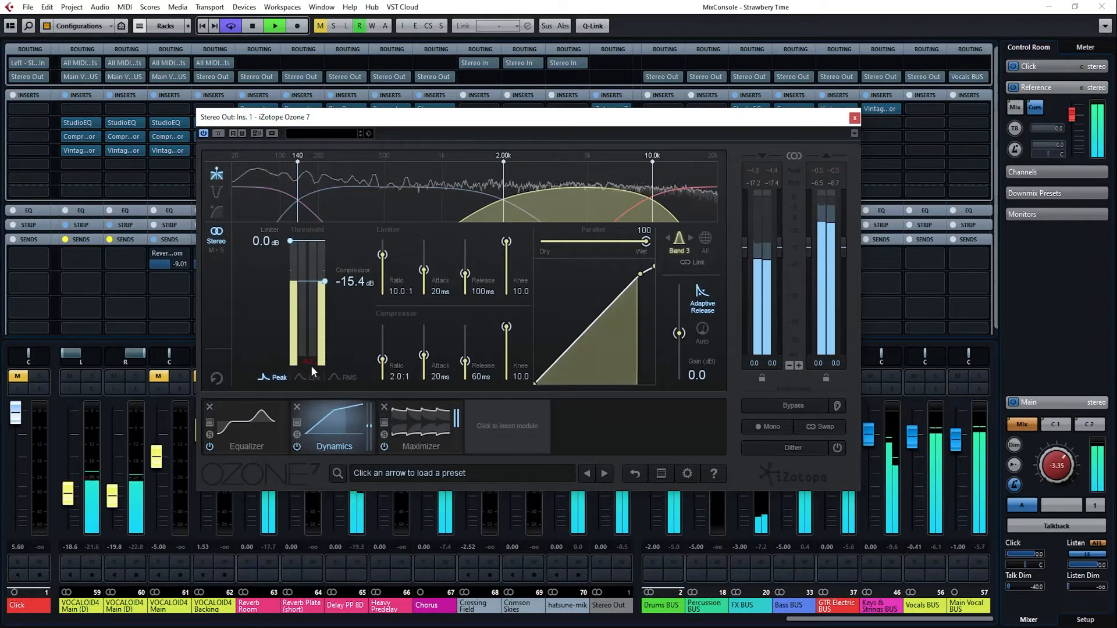
key(space)
drag(679, 333, 679, 331)
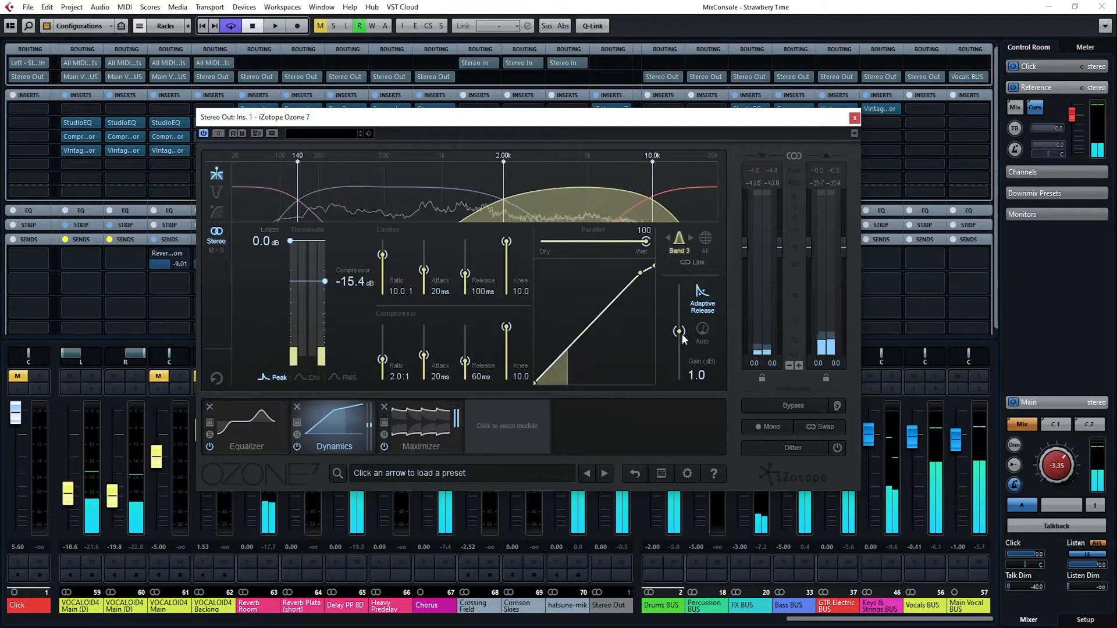
Step: Set Band 4's compressor threshold to -22.4 dB and its gain to 1.0 dB, then stop playback
click(667, 212)
key(space)
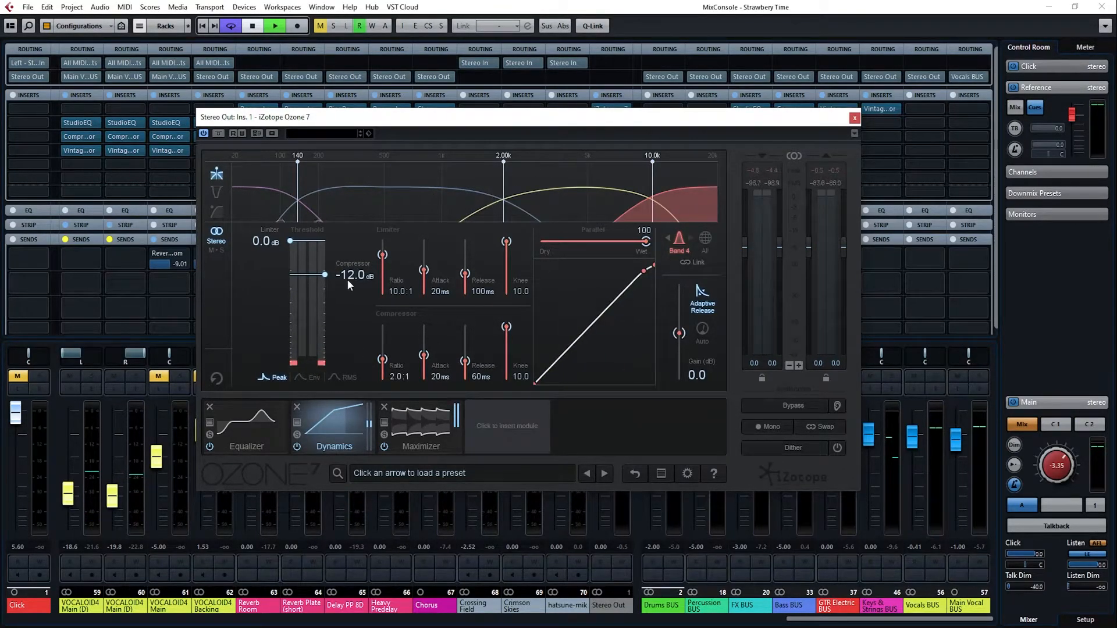
drag(347, 278, 346, 297)
drag(678, 332, 679, 330)
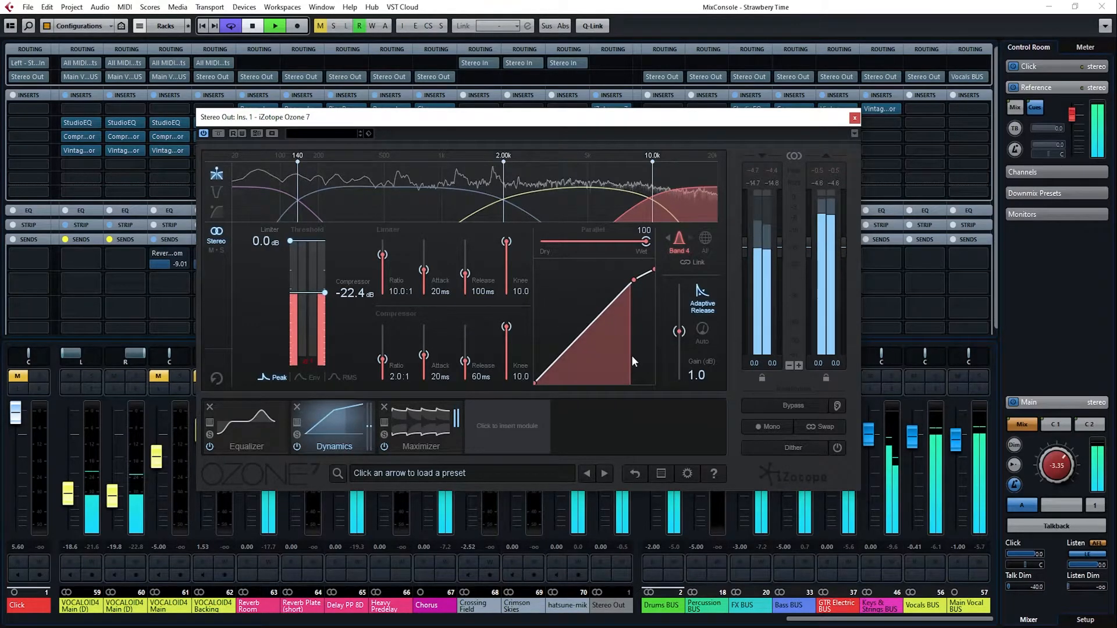
key(space)
Step: Add an Exciter module ahead of the Maximizer and set it to Tape mode with an amount of 2.0 in all four bands
click(498, 434)
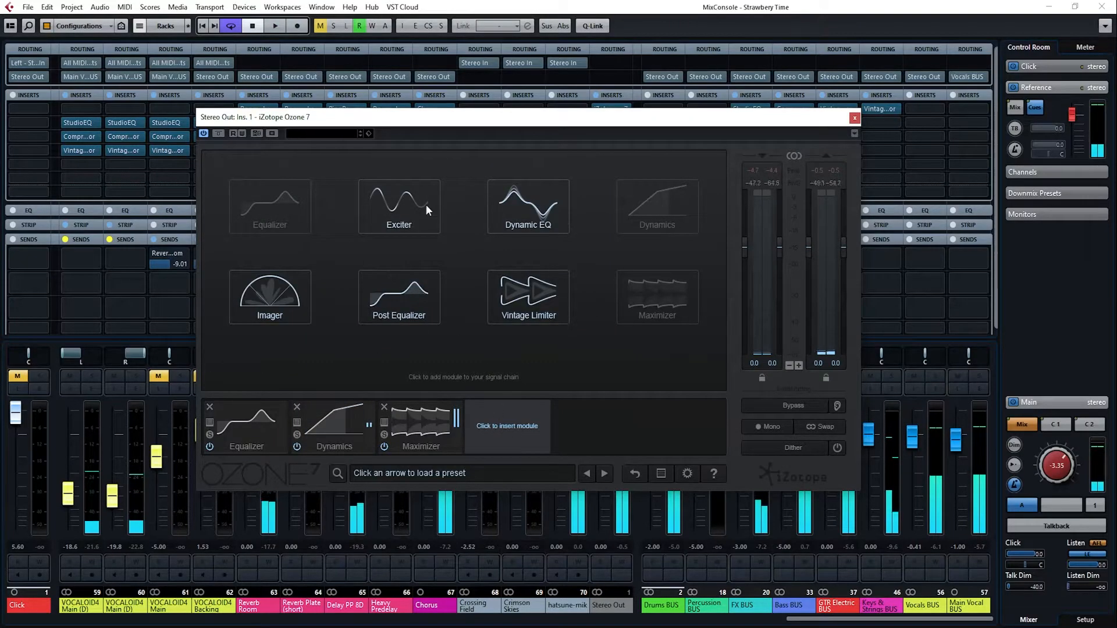
click(400, 203)
drag(489, 426, 398, 428)
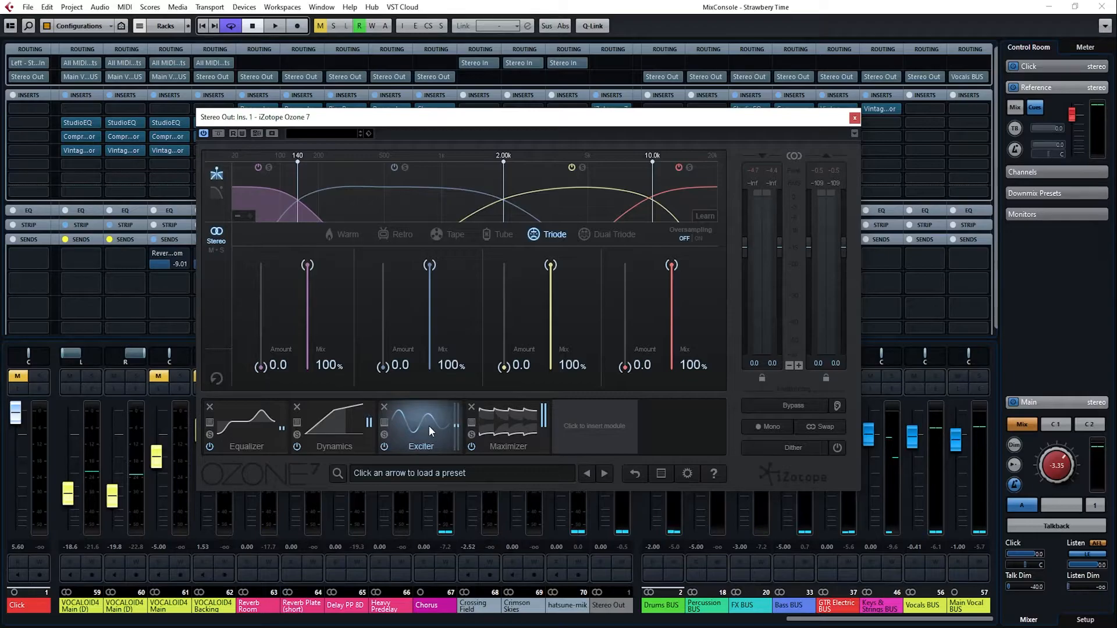
click(448, 236)
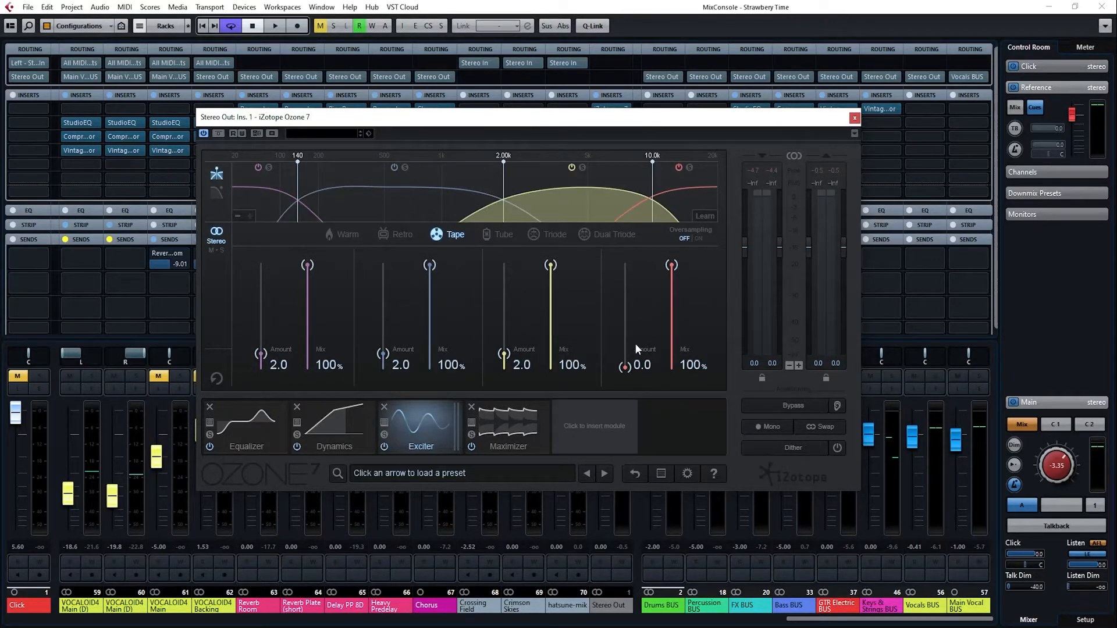
drag(625, 366, 625, 353)
Step: Audition the Exciter's effect during playback by bypassing and re-enabling it, leaving it enabled
key(space)
click(385, 447)
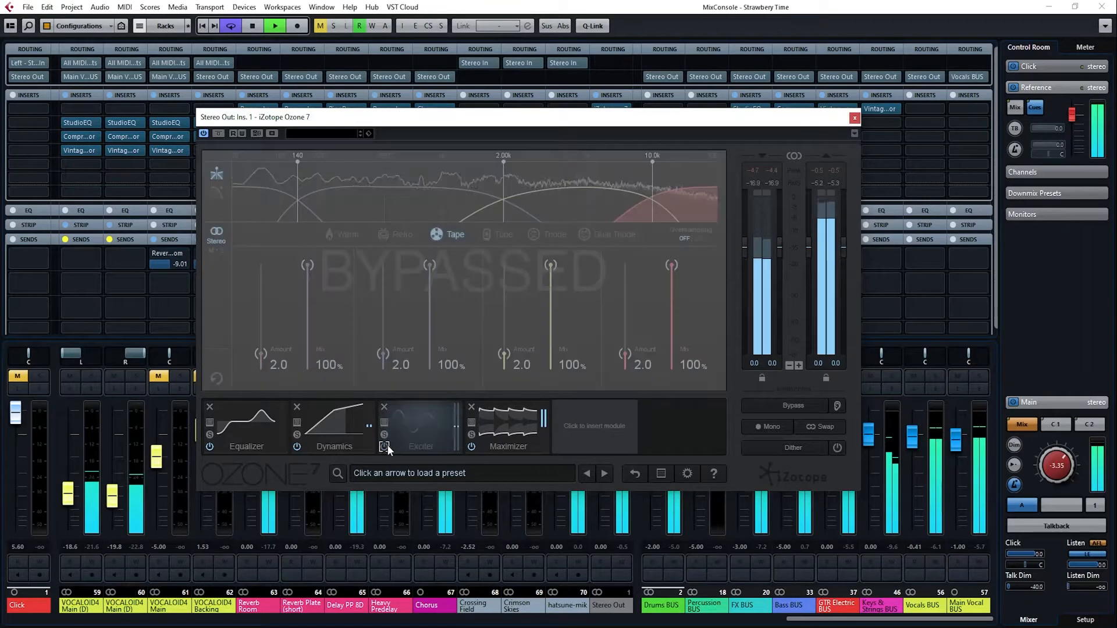
click(385, 446)
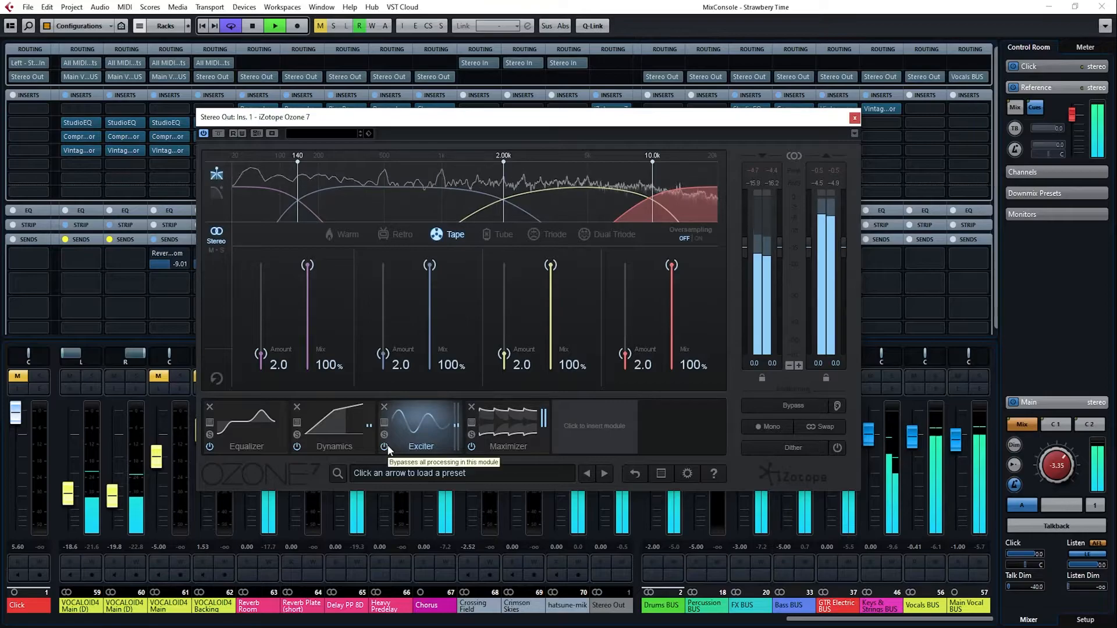
click(385, 446)
click(384, 446)
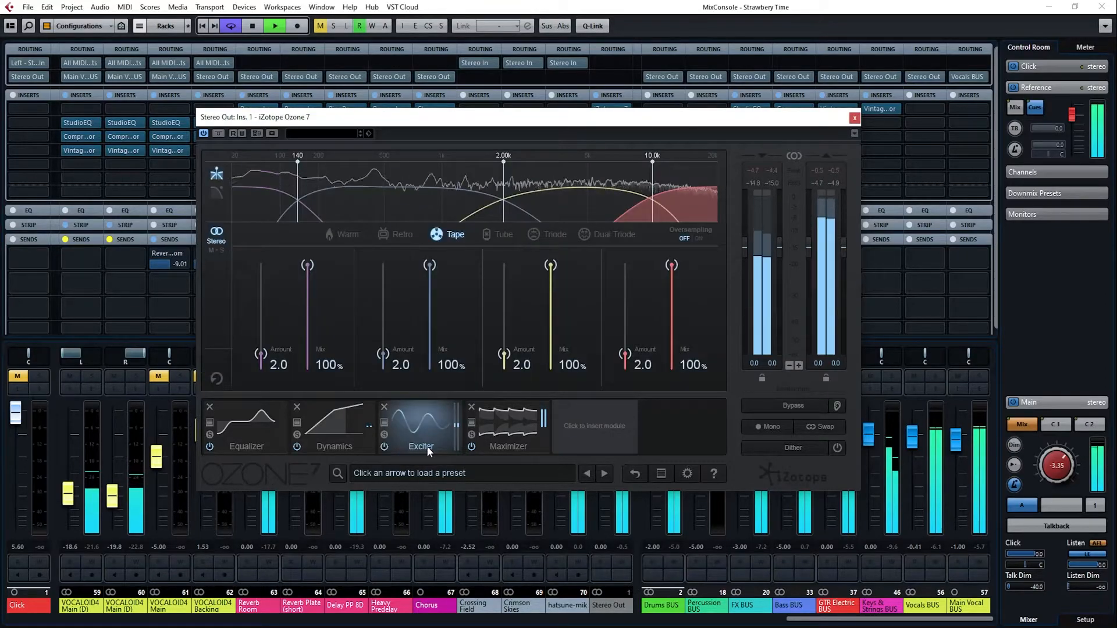
key(space)
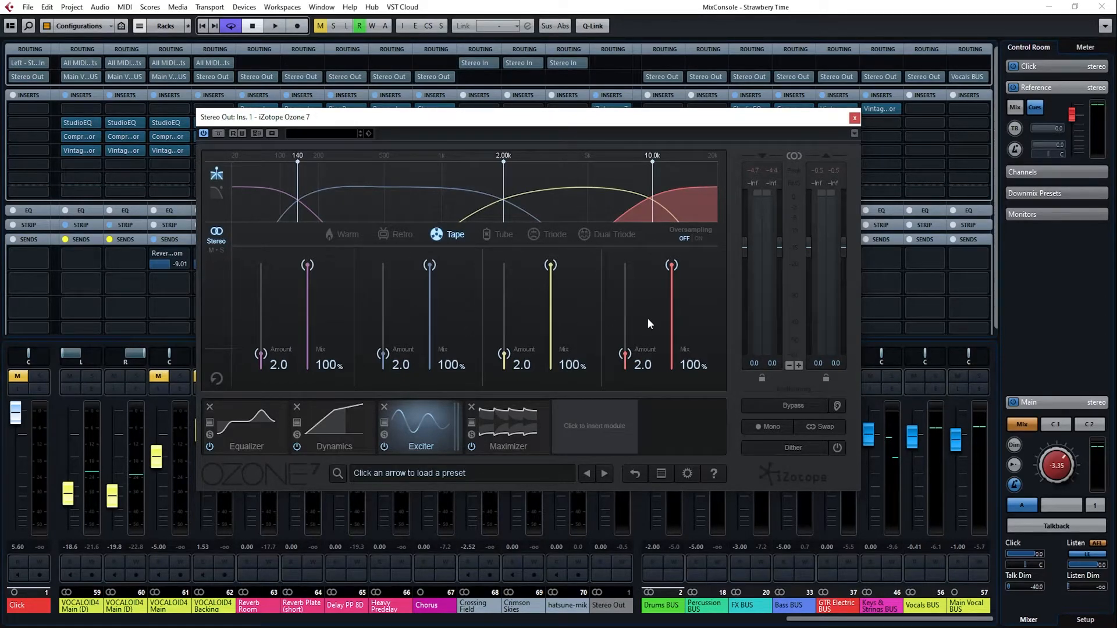
Step: In the Equalizer, set Band 7's high shelf to 15.3 kHz at -0.7 dB and Band 1's low shelf to 105 Hz at 0.7 dB while auditioning
click(246, 431)
key(space)
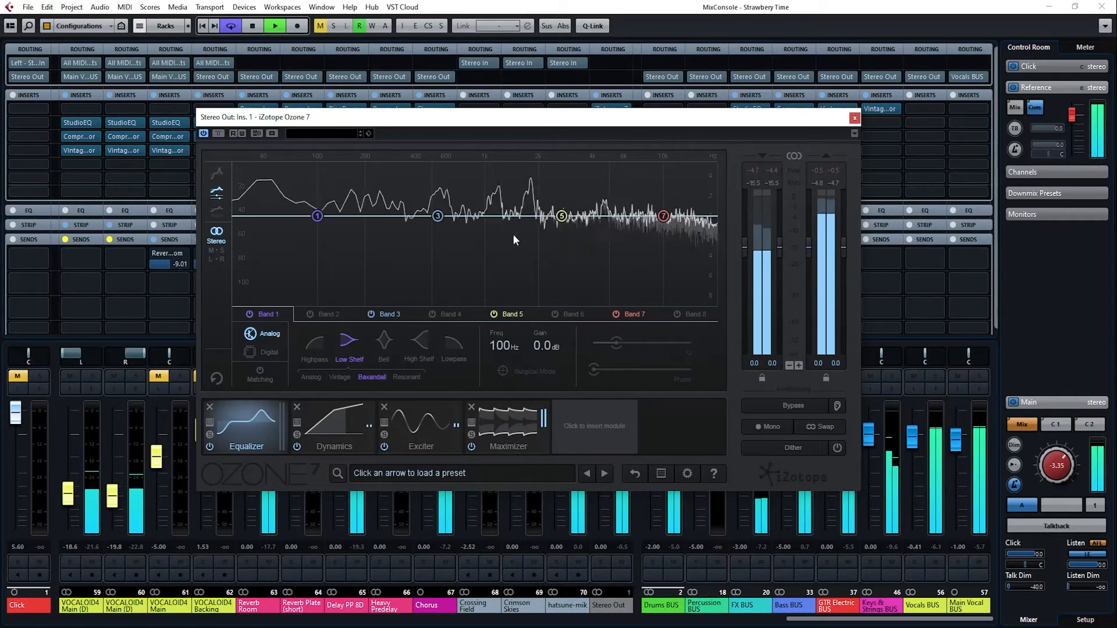
key(space)
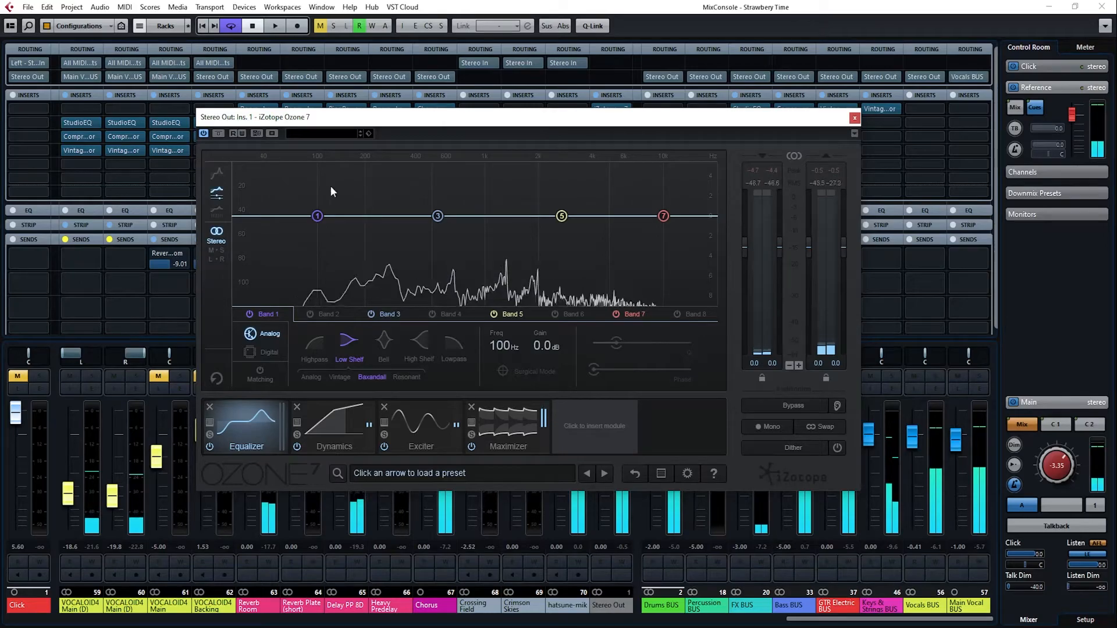
key(space)
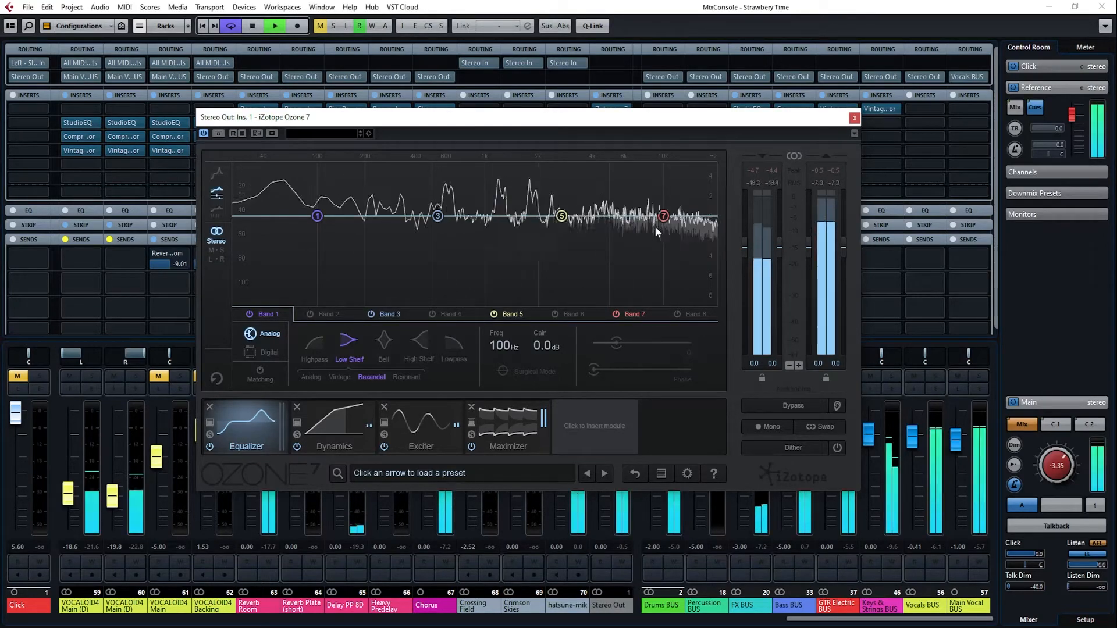
drag(662, 216, 697, 223)
key(space)
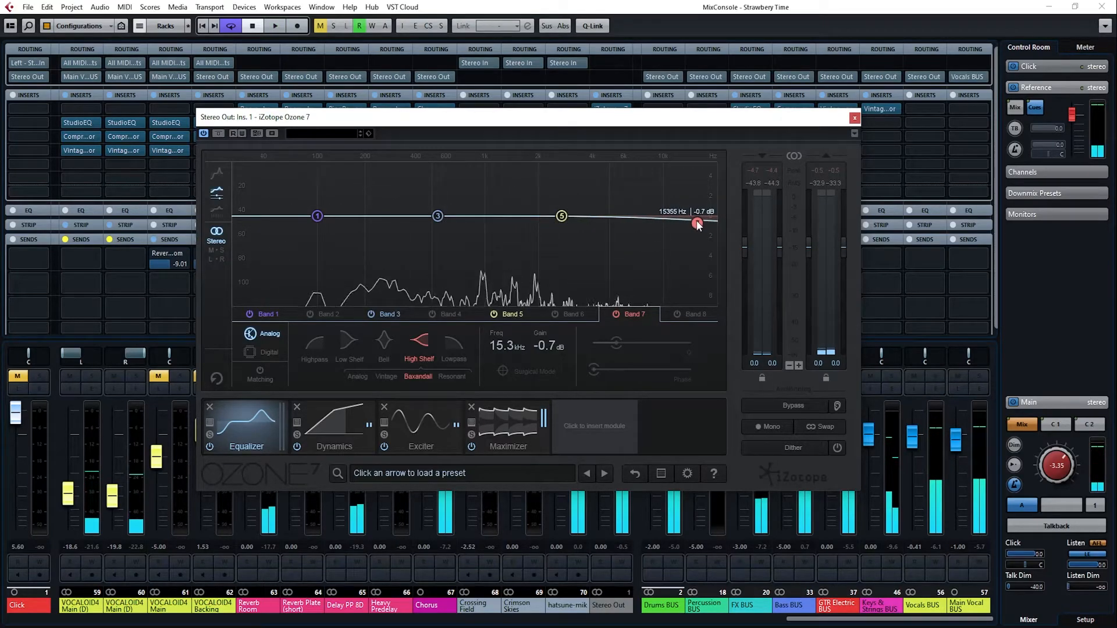
key(space)
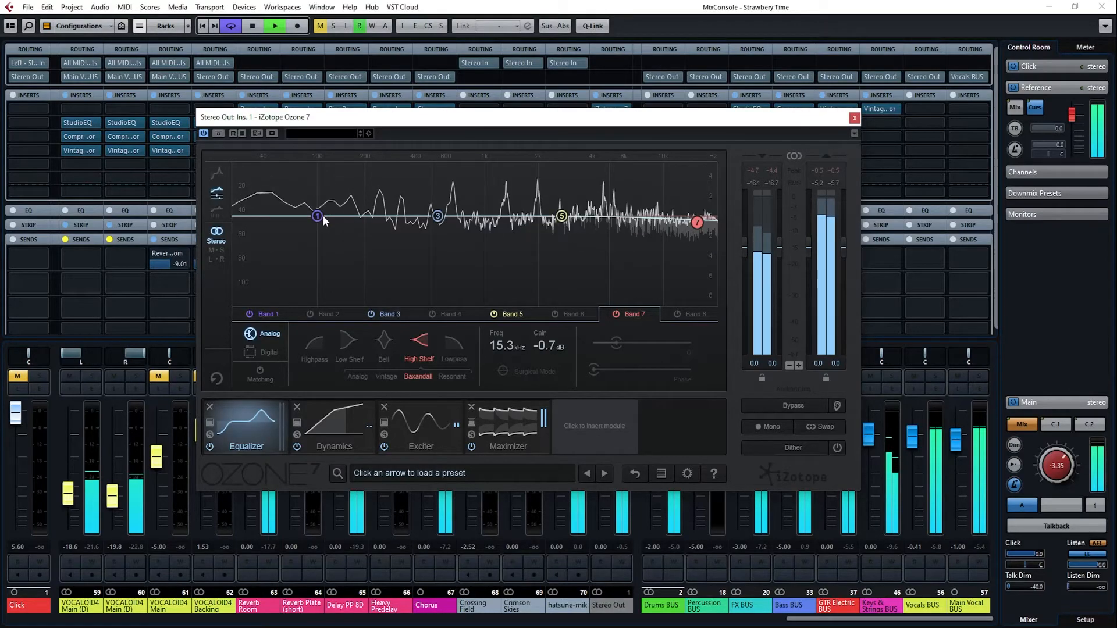
drag(320, 220, 323, 209)
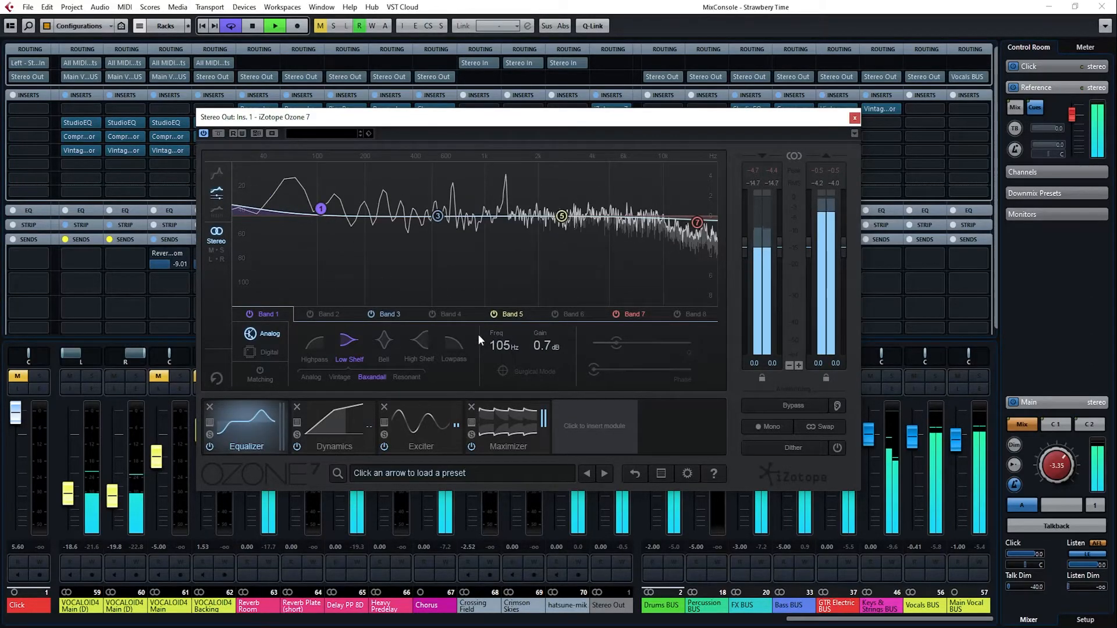
Step: Add an Imager module ahead of the Maximizer and set the stereo width of Bands 2, 3 and 4 to 12.0
click(574, 424)
key(space)
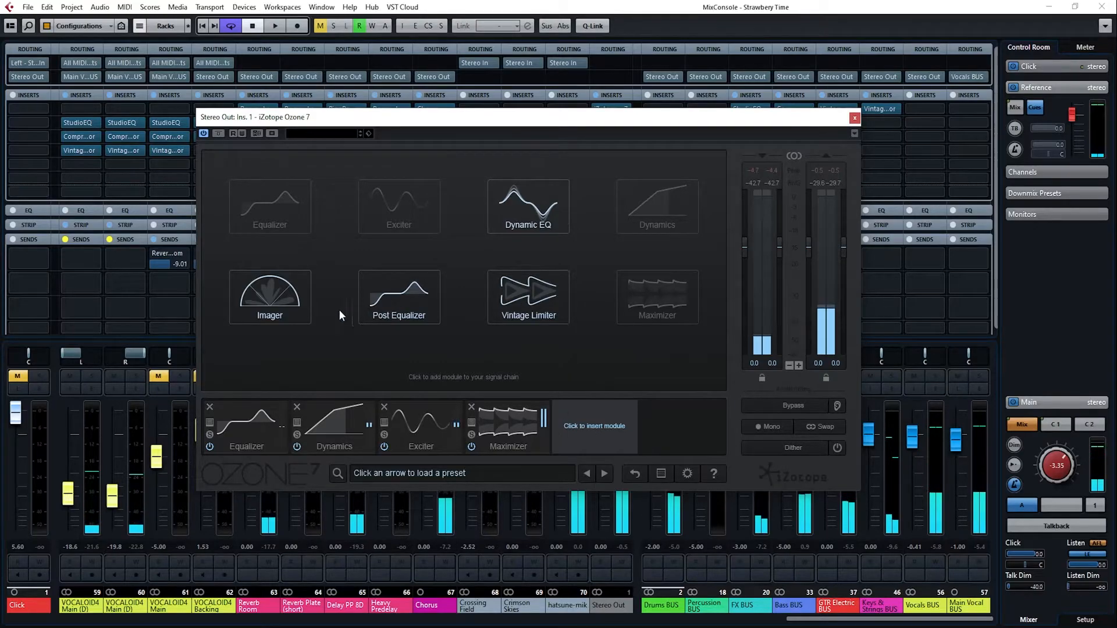
click(294, 302)
drag(561, 424, 502, 431)
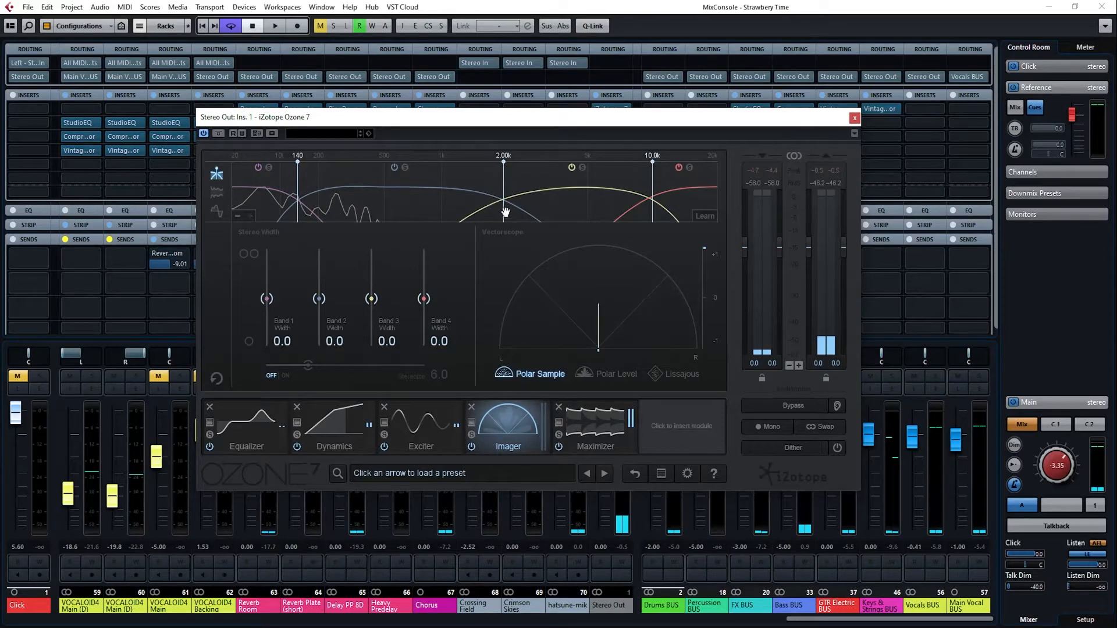
drag(319, 294, 318, 287)
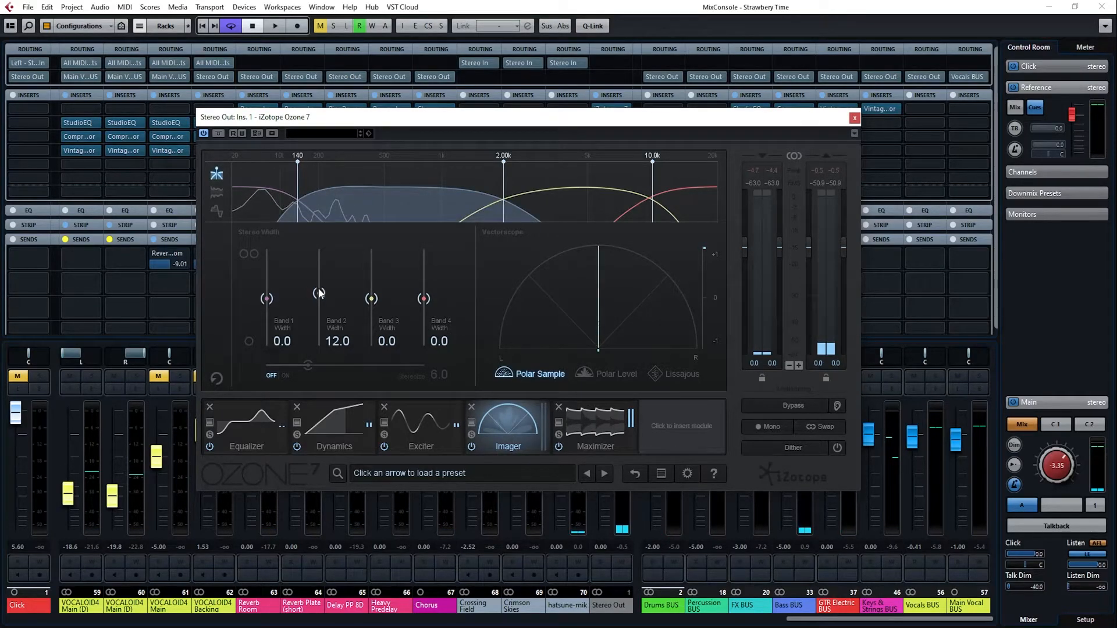
drag(374, 302, 374, 297)
scroll(429, 298, up, 3)
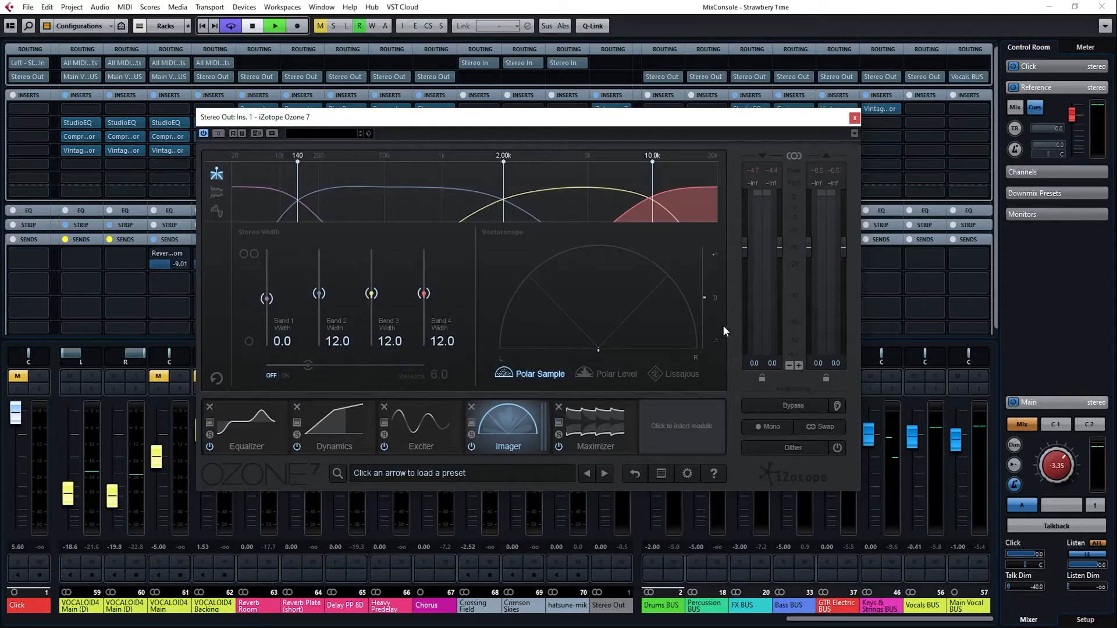
Step: Compare the mix with the reference track during playback by alternating the Control Room source between Mix and C 2, ending on Mix
key(space)
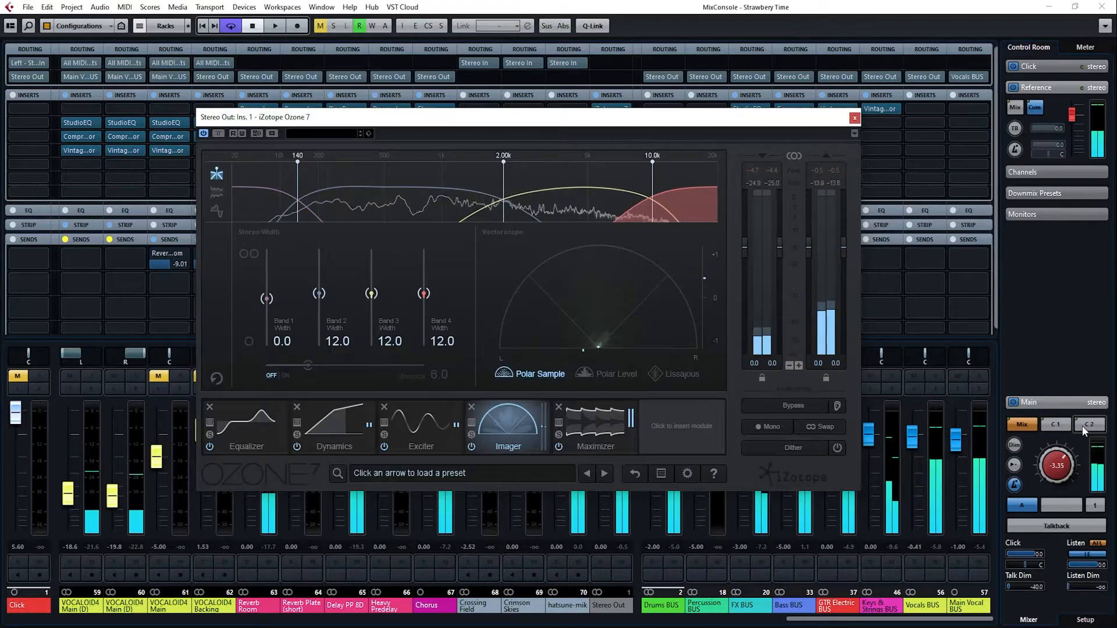
key(space)
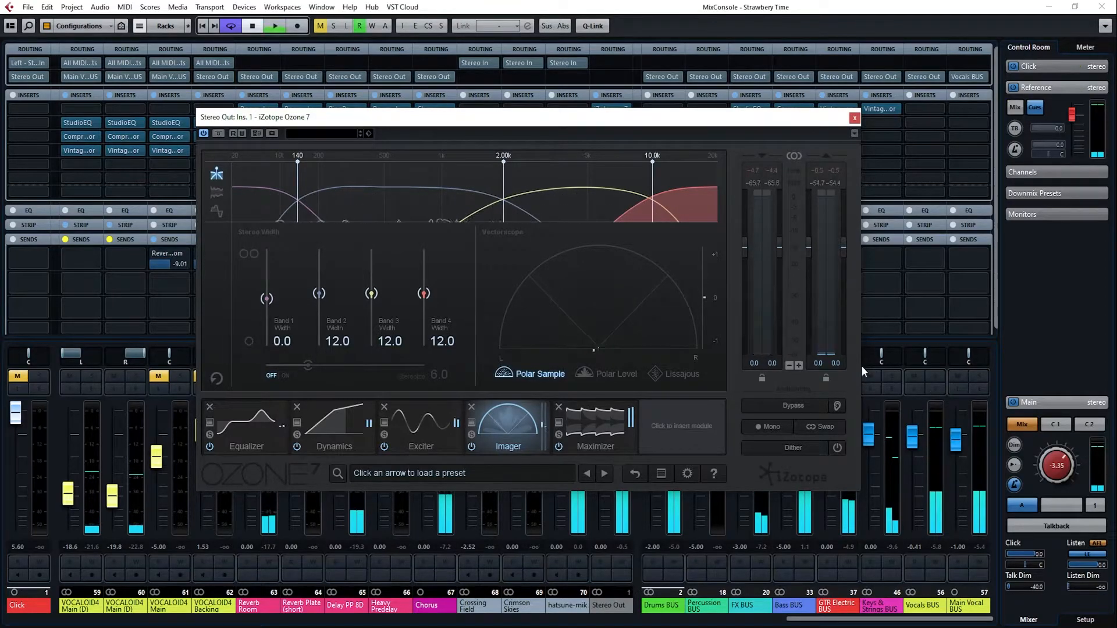
click(1081, 429)
click(1022, 425)
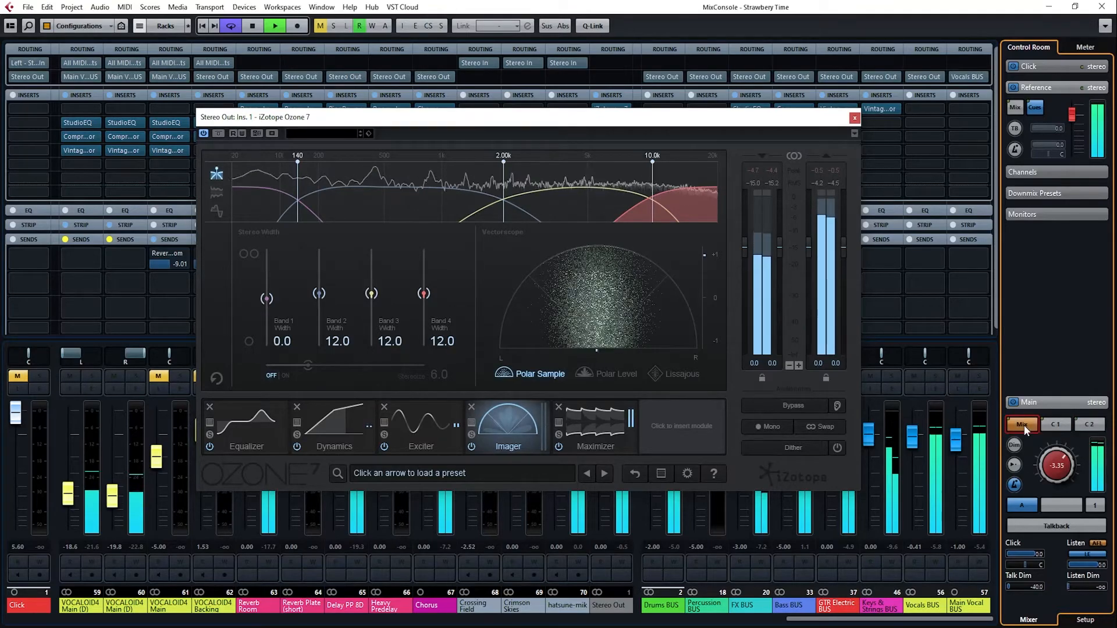
click(1089, 427)
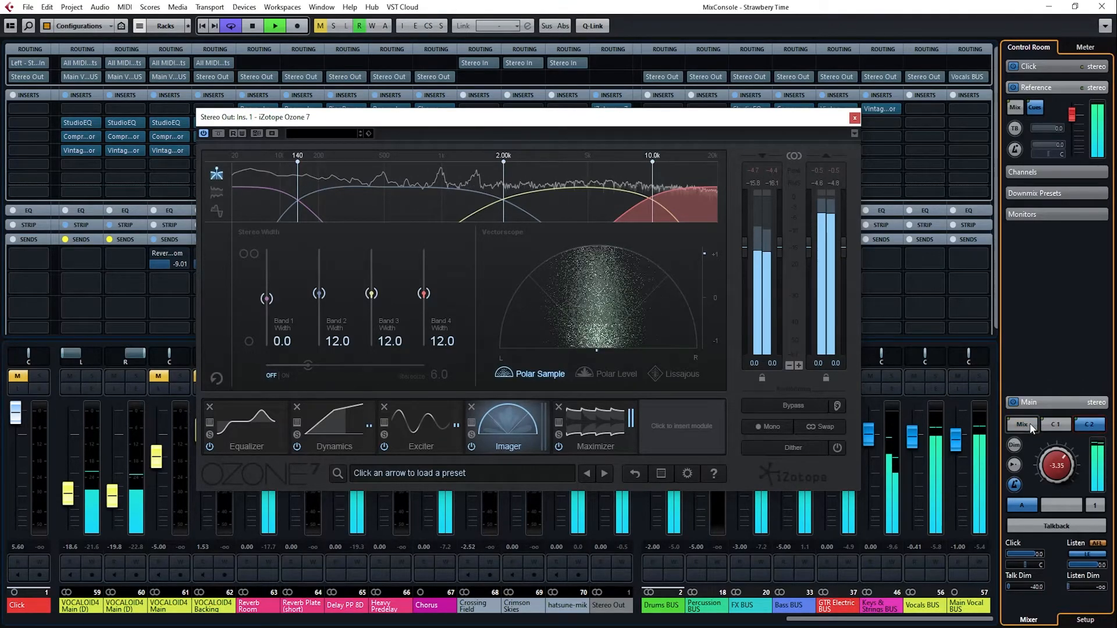
click(1027, 425)
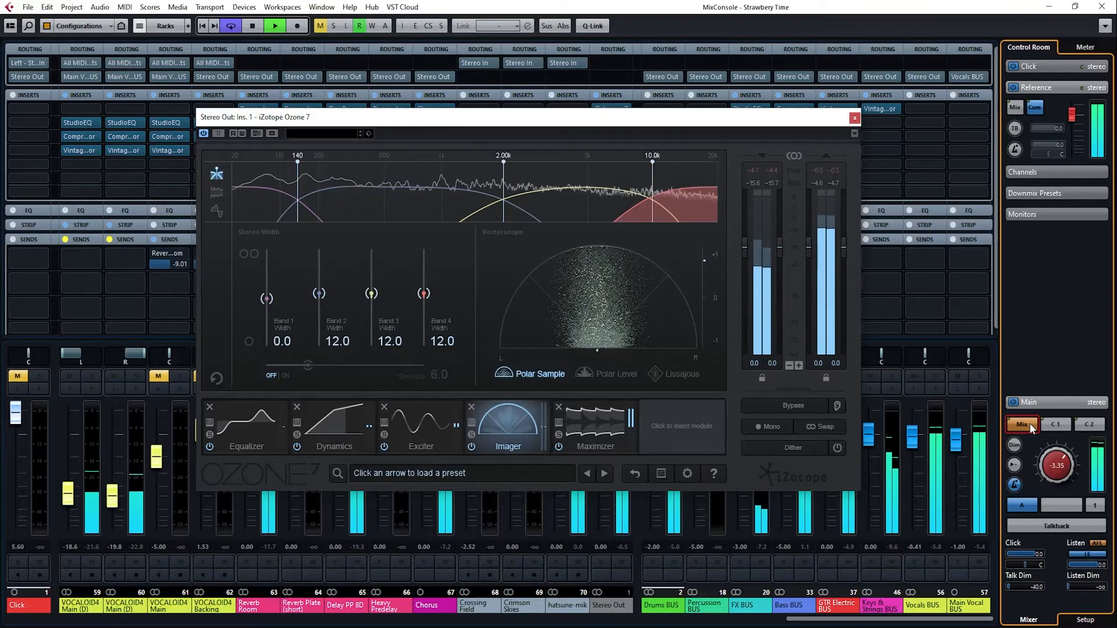
click(1080, 428)
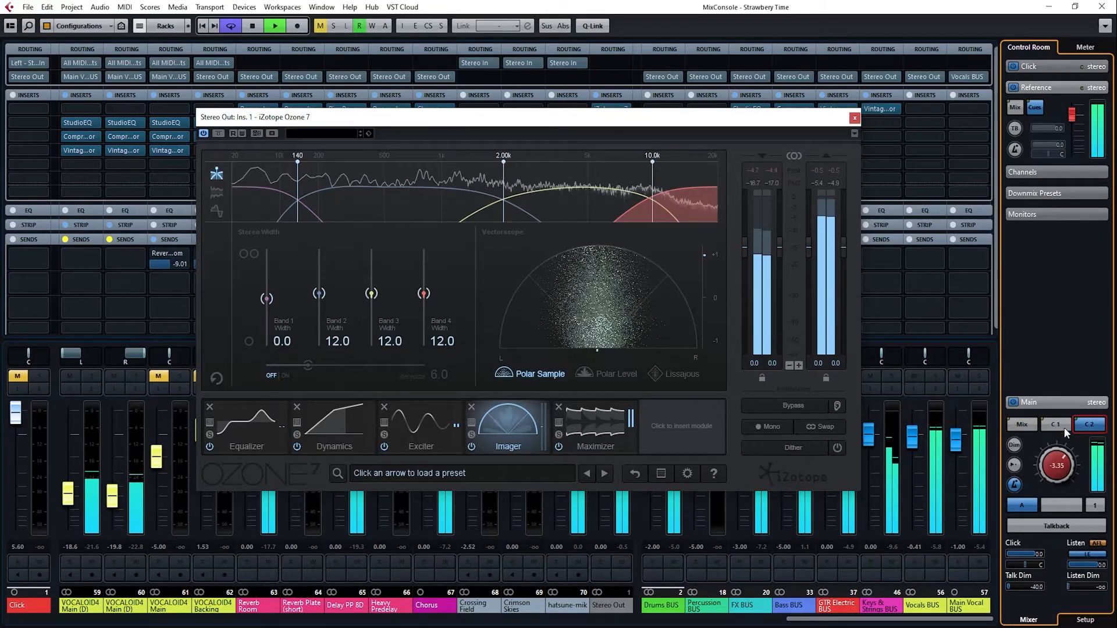
click(1032, 427)
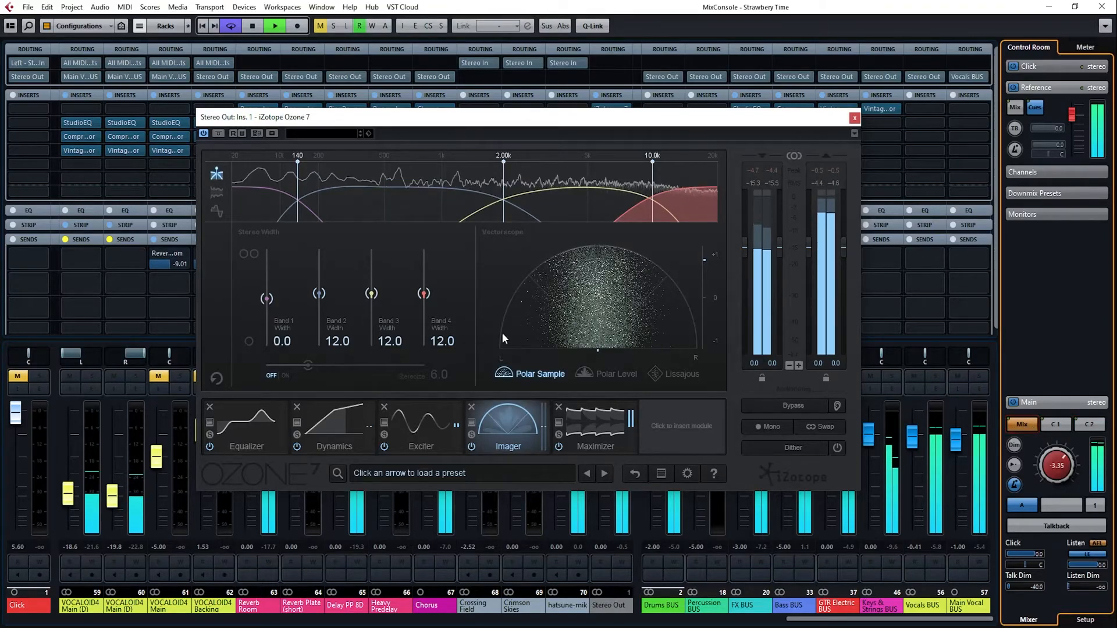
Step: Stop playback and set the Equalizer's Band 7 high shelf to 13.0 kHz with a gain of 1.0 dB
key(space)
click(265, 428)
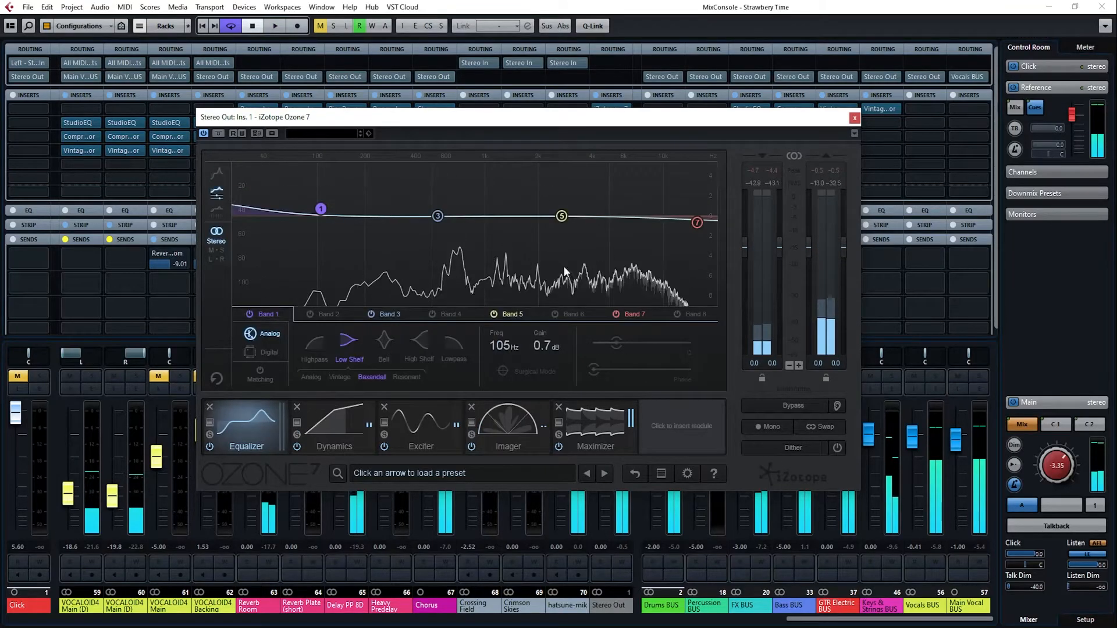
drag(697, 223, 689, 211)
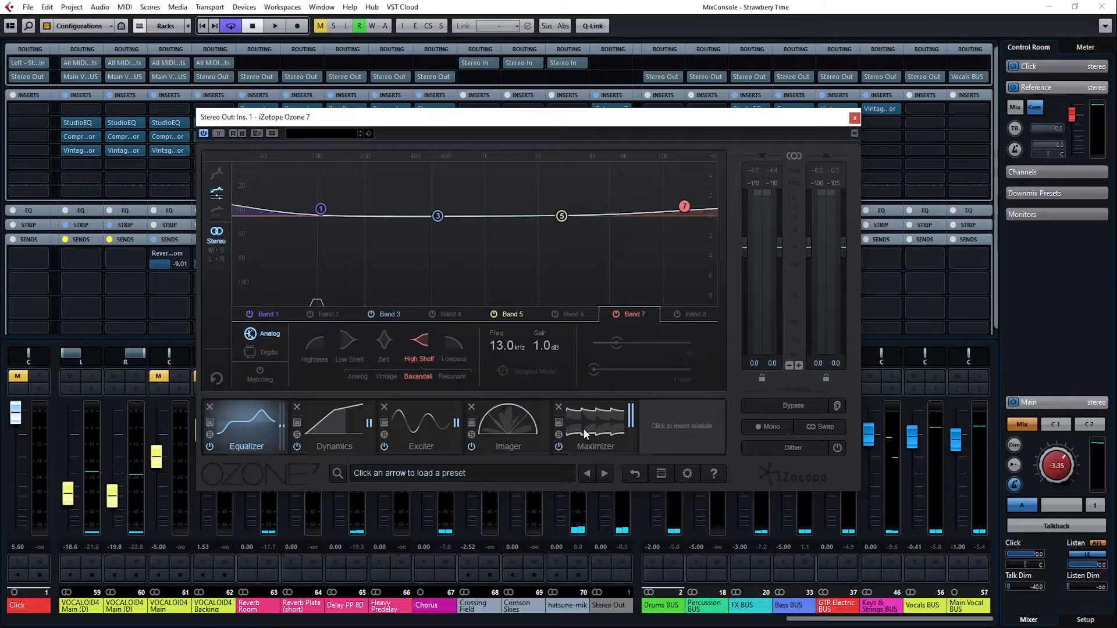
Step: In the Imager, widen Band 4 to 44.0, Band 3 to 36.0 and Band 2 to 32.0
click(516, 412)
scroll(420, 296, up, 8)
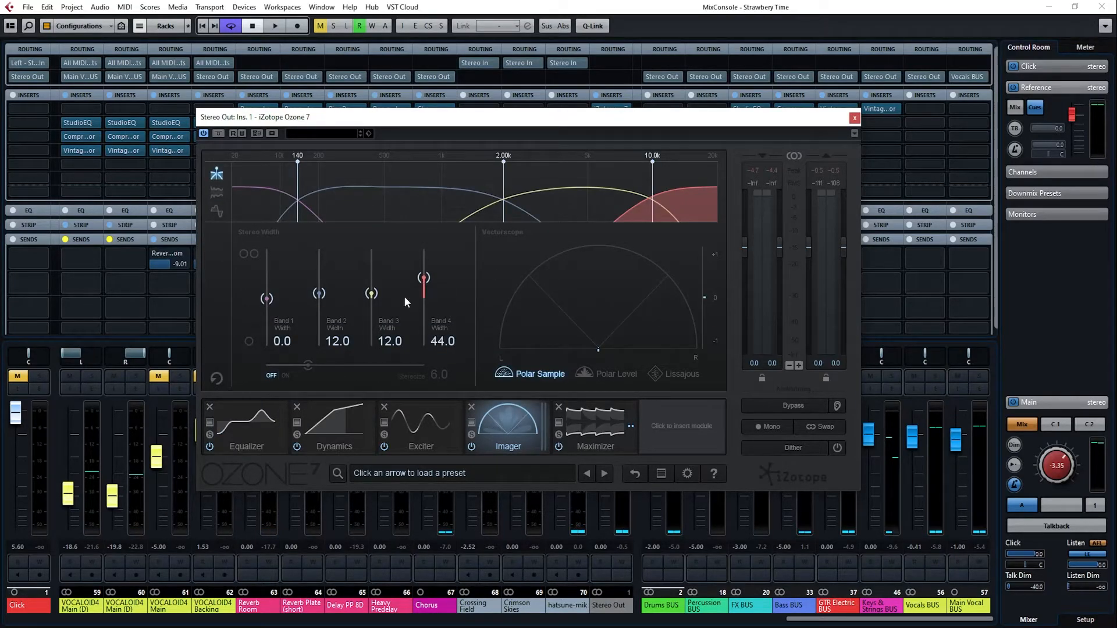
scroll(367, 293, up, 6)
scroll(317, 294, up, 4)
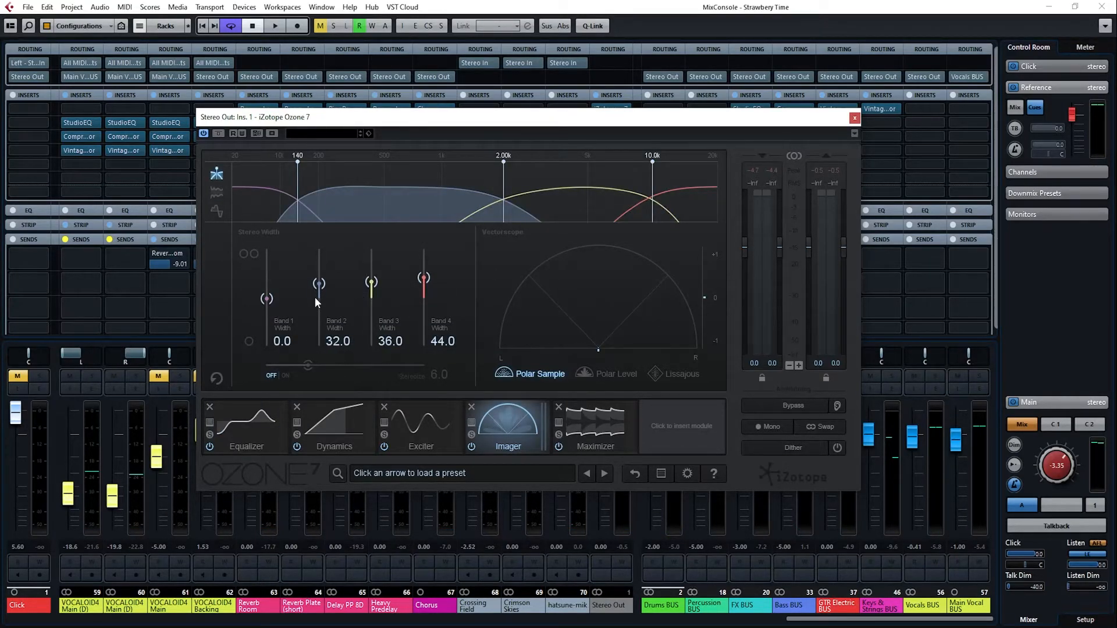
Step: Raise the Exciter's amount to 3.0 in all four bands
click(436, 428)
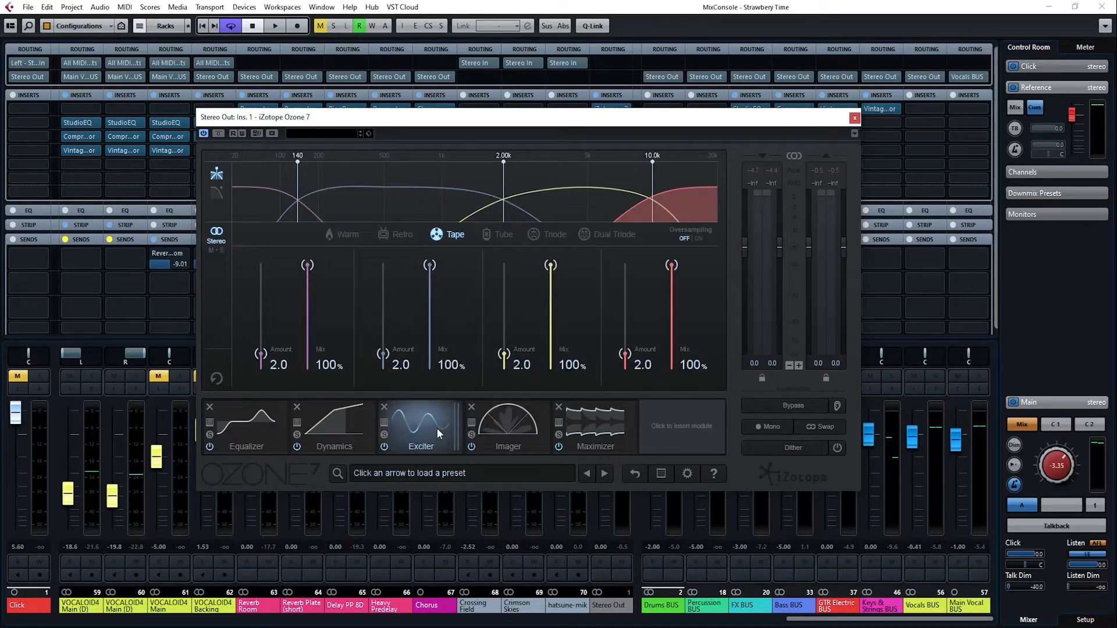
scroll(259, 341, up, 2)
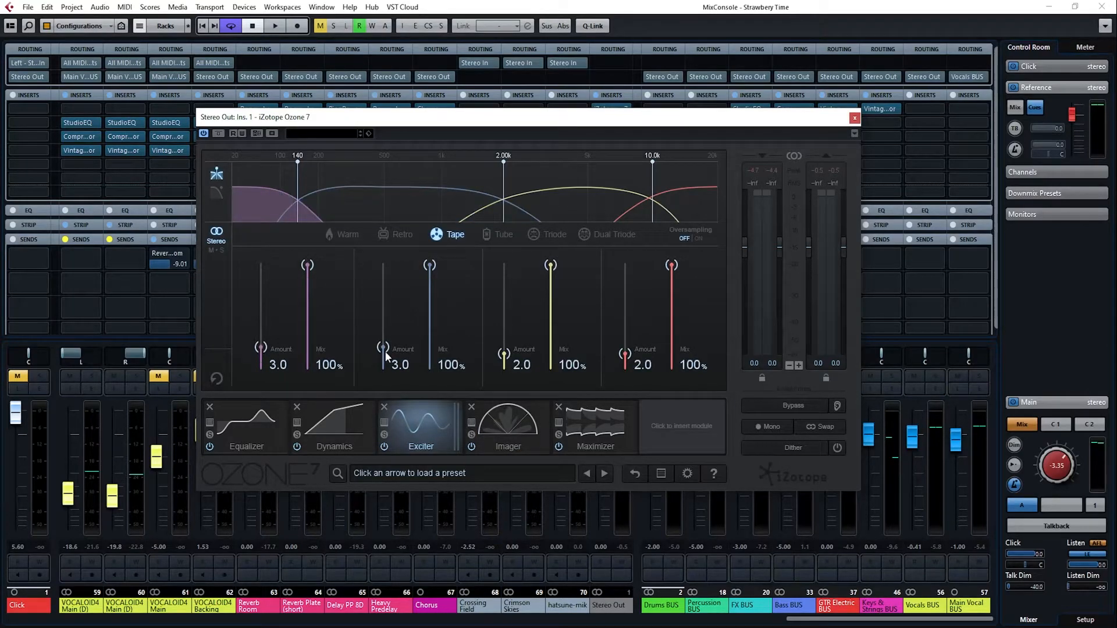
scroll(506, 348, up, 2)
scroll(623, 343, up, 2)
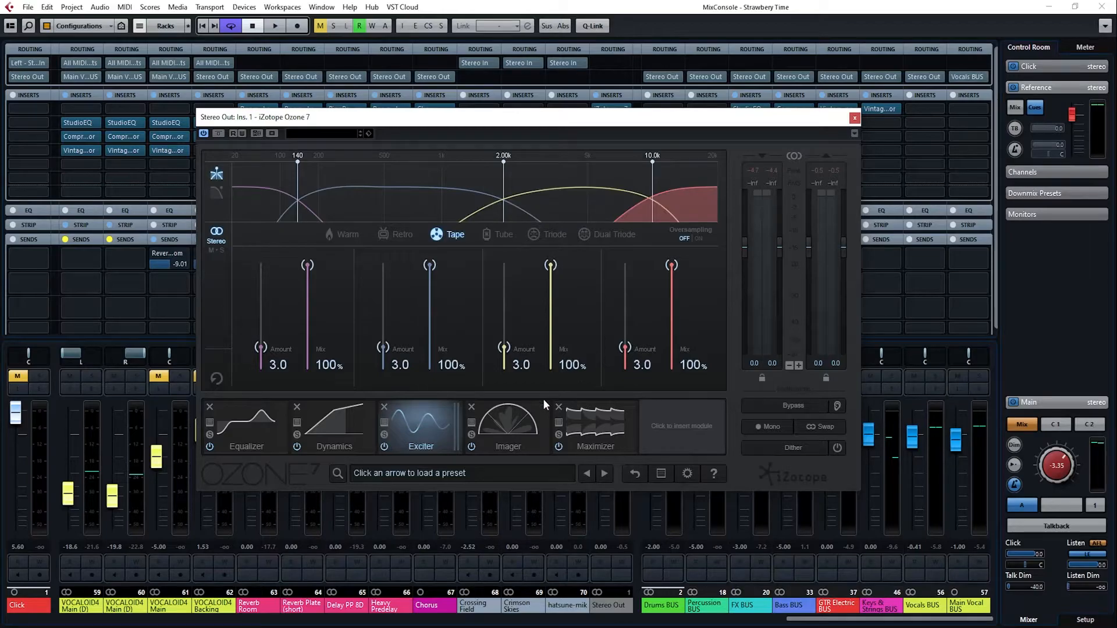
Step: Set the Maximizer's threshold to -11.2 dB, ceiling to -1.1 dB and character to 0.53 during playback
click(596, 421)
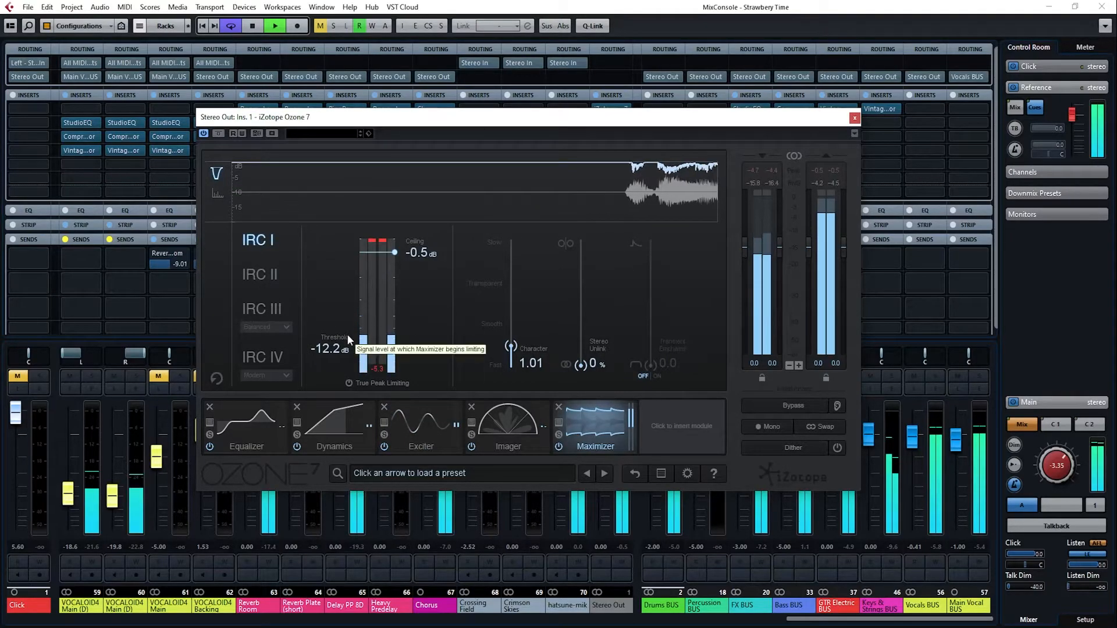
scroll(347, 334, up, 2)
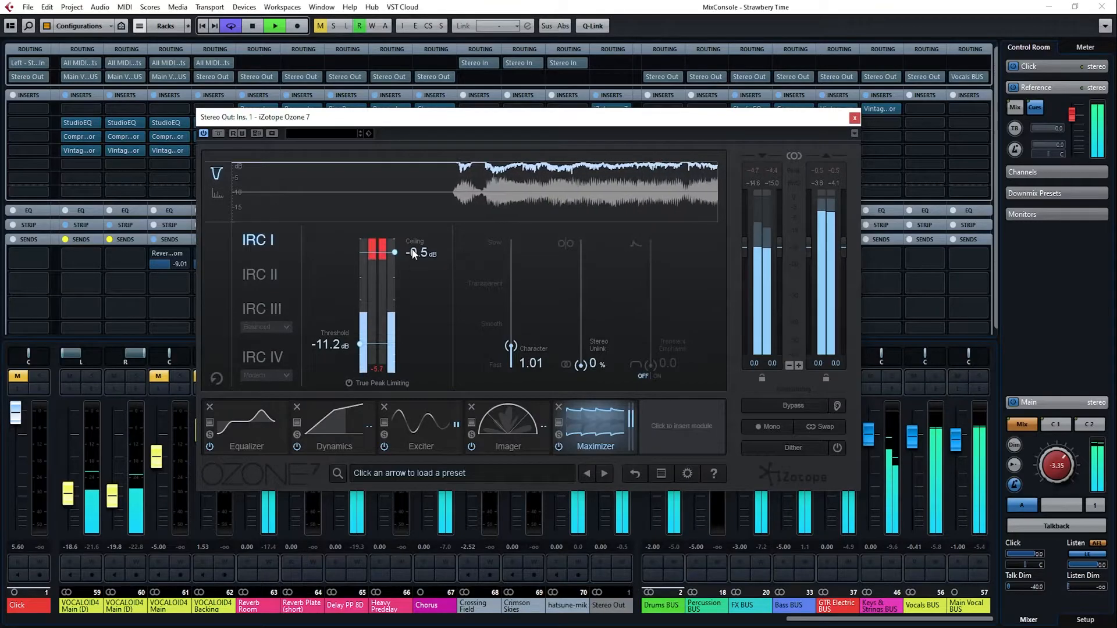
scroll(411, 254, down, 2)
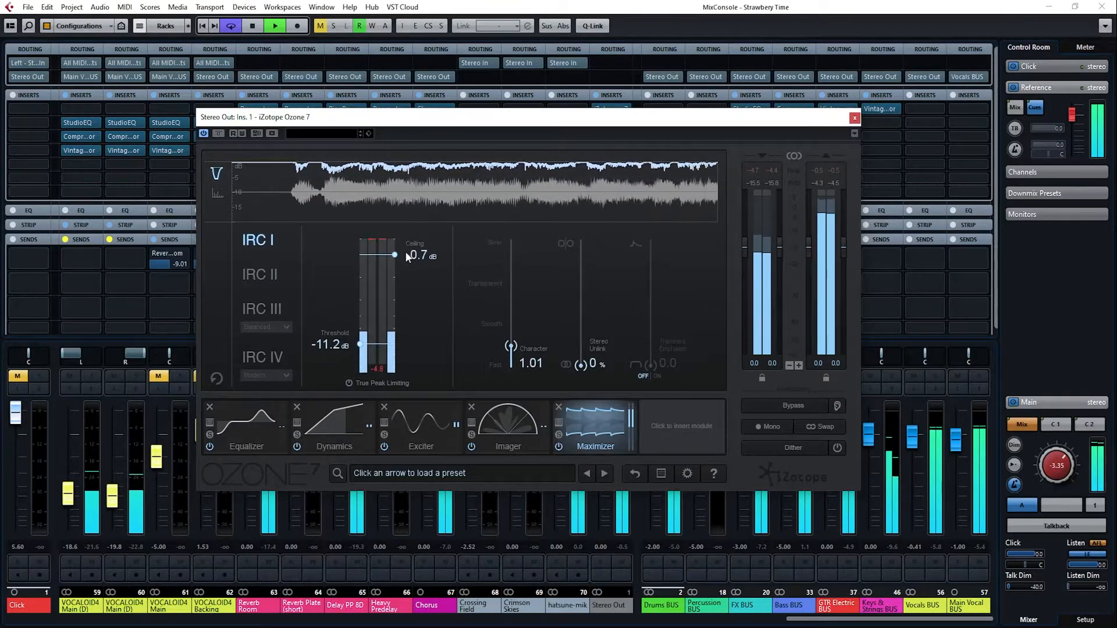
drag(407, 257, 409, 265)
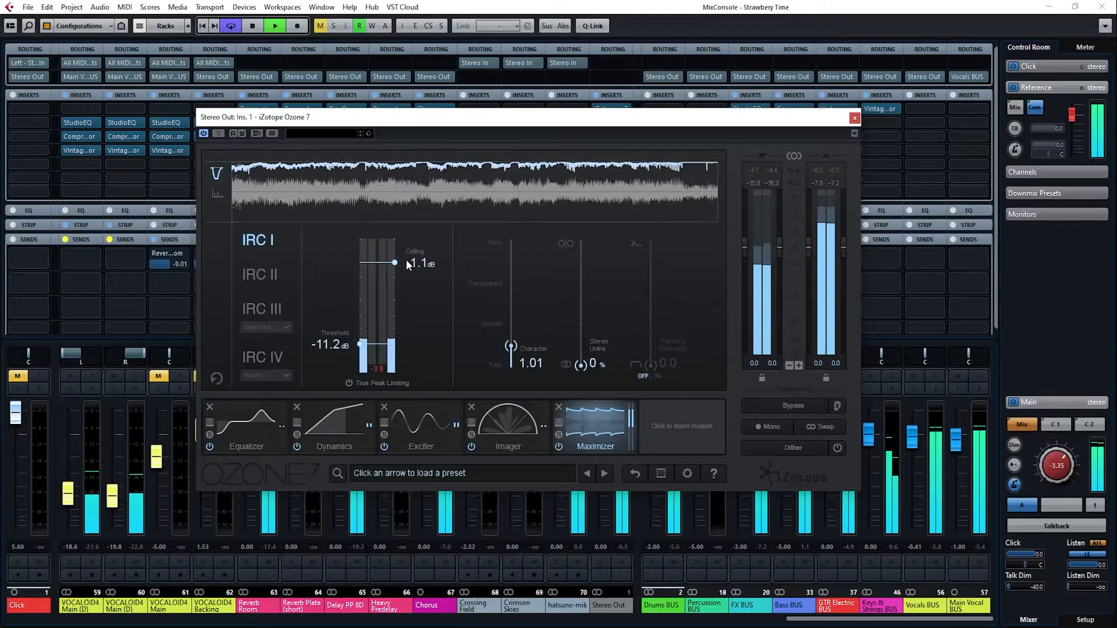
scroll(512, 348, down, 5)
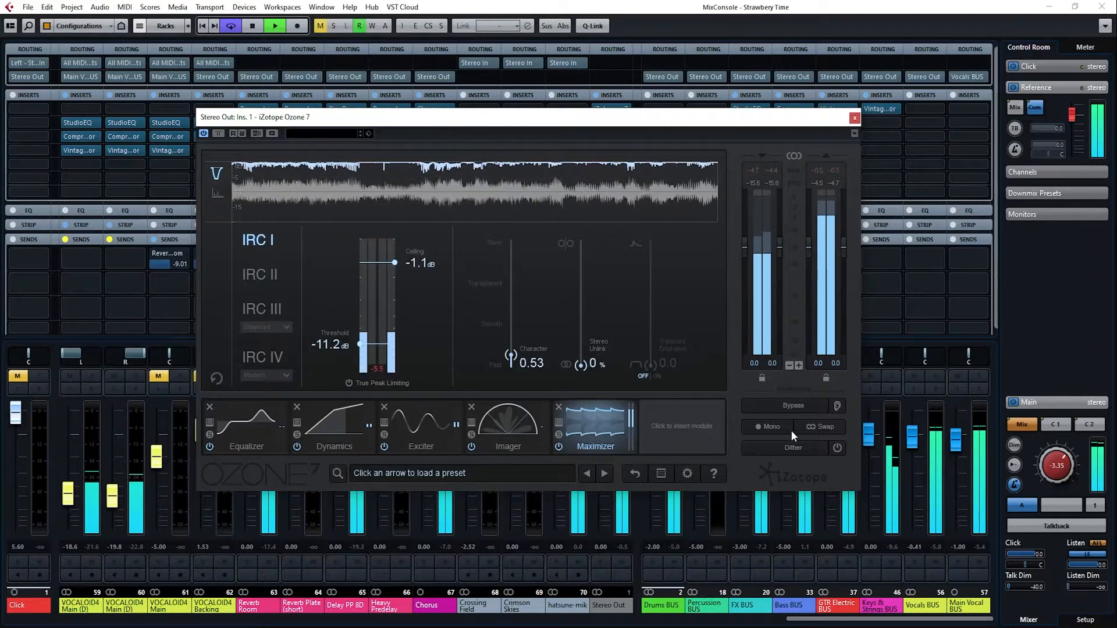
Step: Compare the mix with the C 2 reference once more, then close the Ozone 7 window and stop playback
click(1088, 424)
click(1023, 424)
click(854, 119)
key(space)
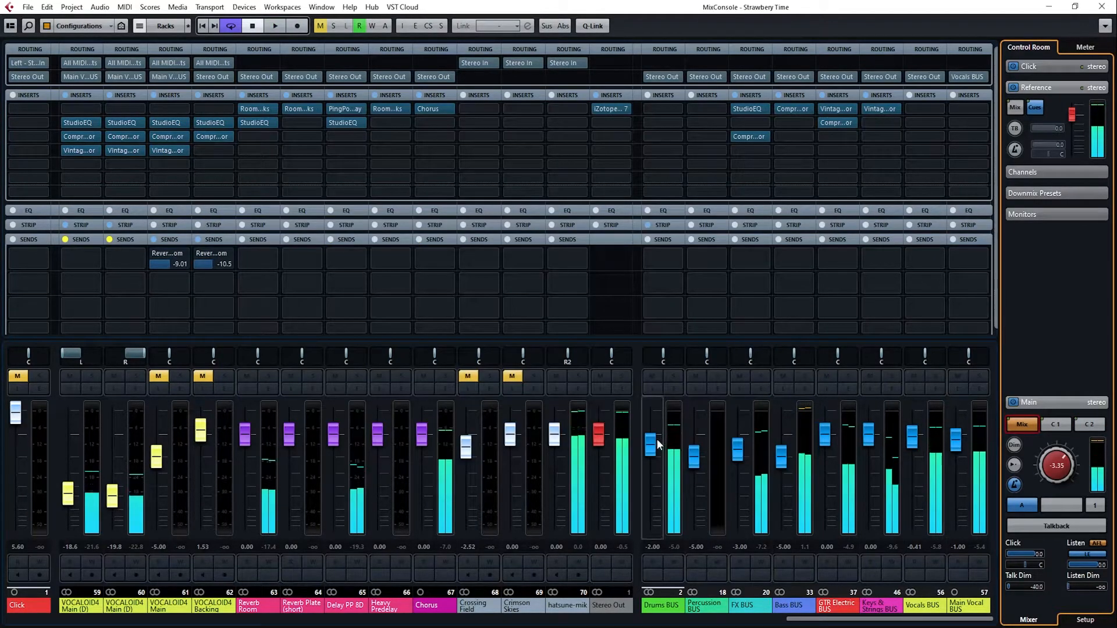
Step: Raise the Drums BUS fader to 0.79 dB and lower the Bass BUS fader to -5.36 dB, resetting its peak meter during playback
drag(658, 444, 655, 438)
key(space)
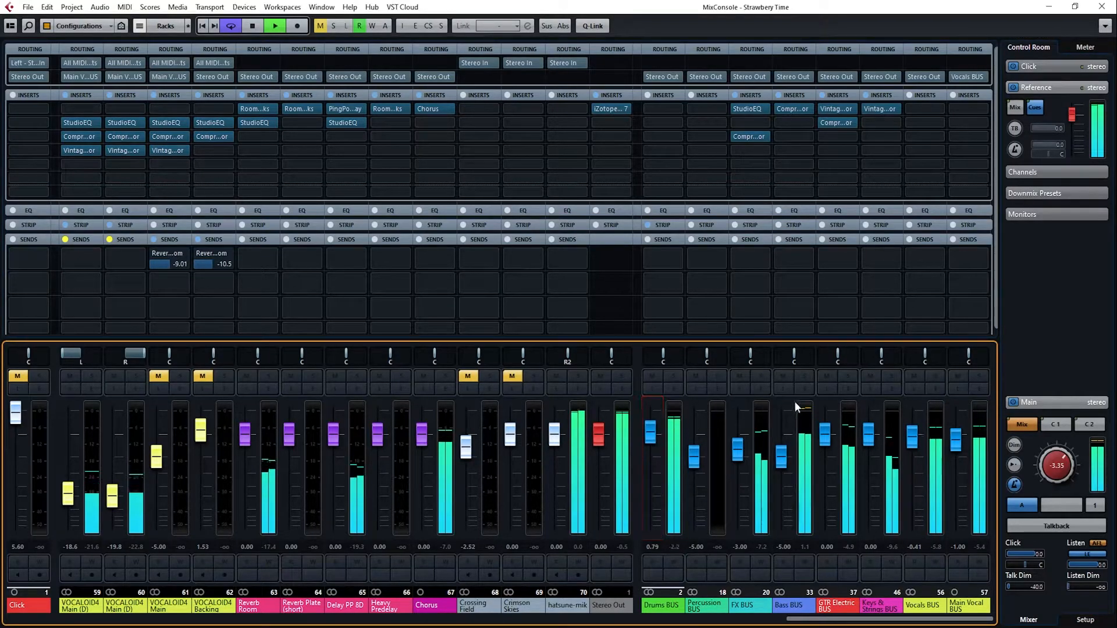
click(800, 409)
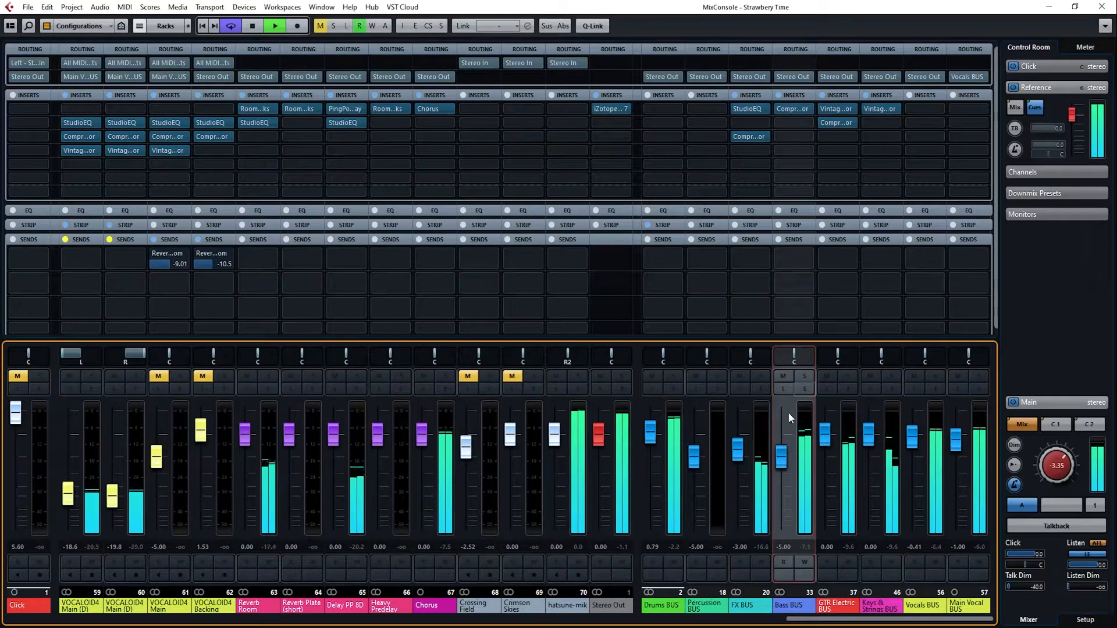
scroll(783, 434, down, 1)
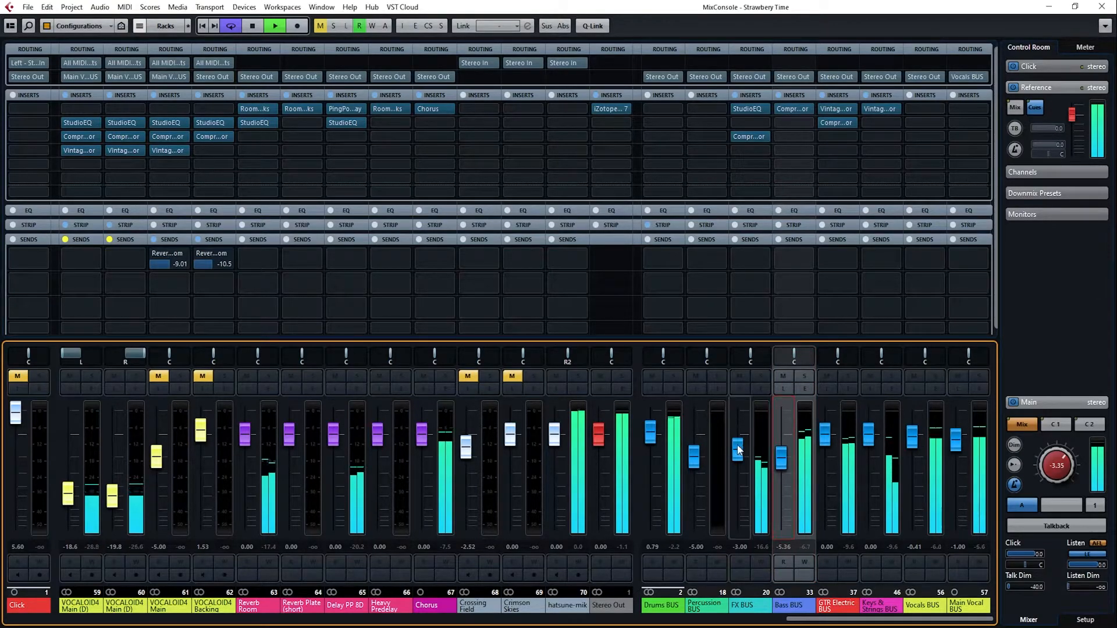
Step: Reopen Ozone 7 on the Stereo Out and compare the mix with the C 2 reference during playback
key(space)
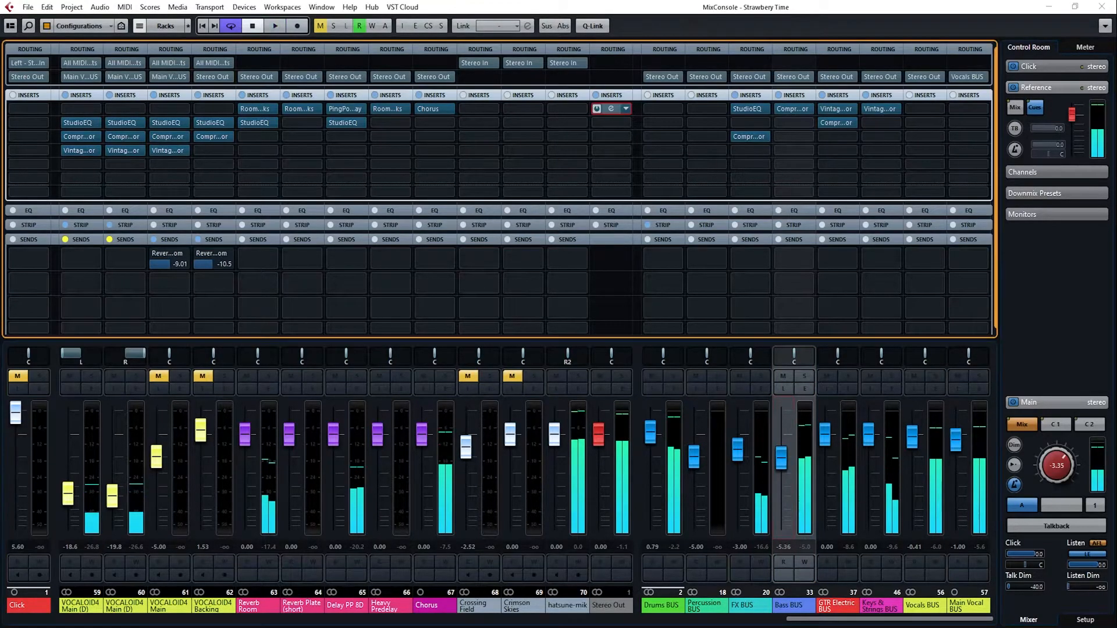
click(612, 109)
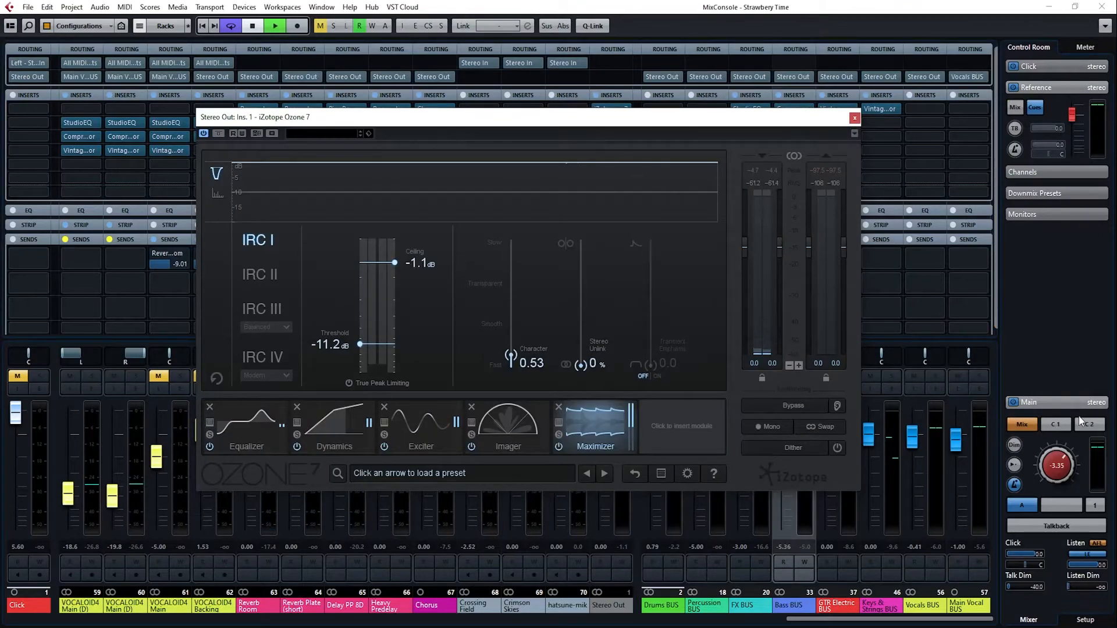
click(1089, 425)
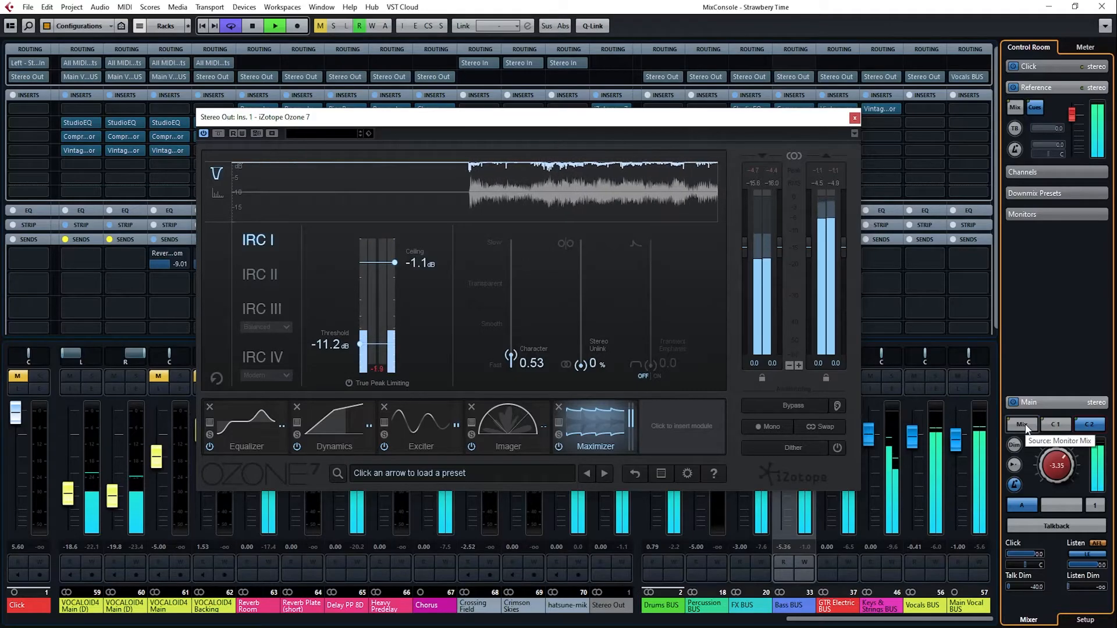
click(1025, 426)
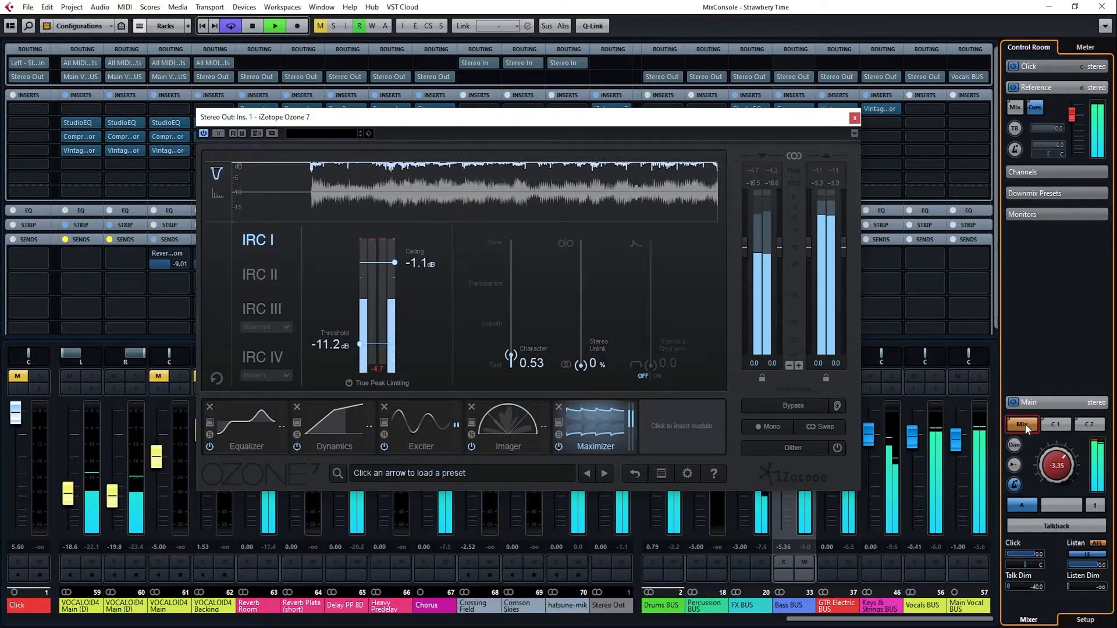
click(1085, 424)
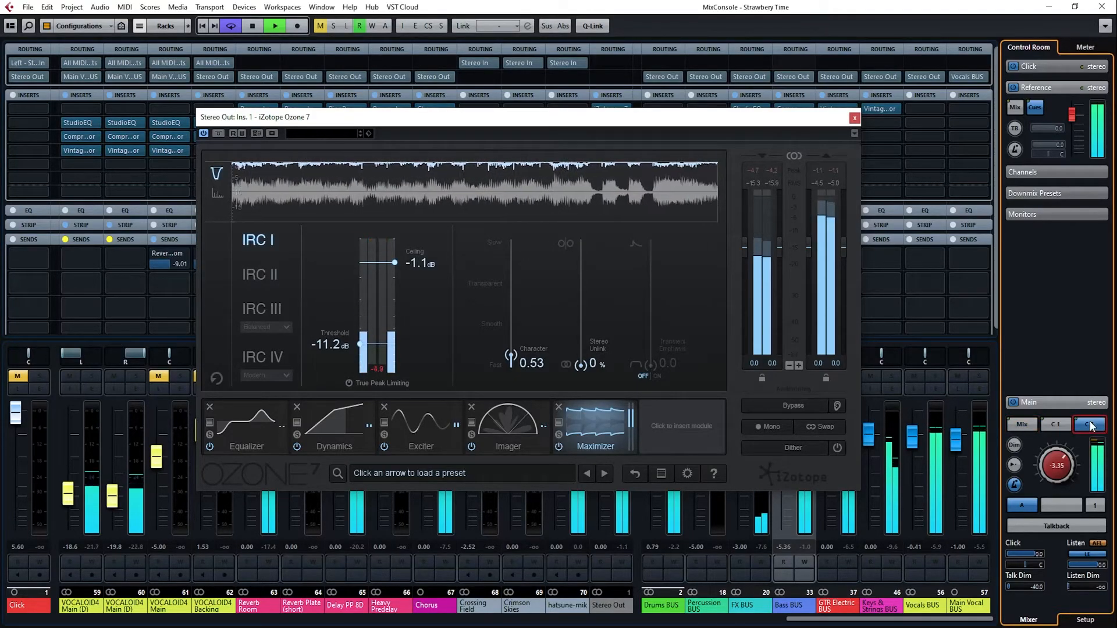
click(1024, 422)
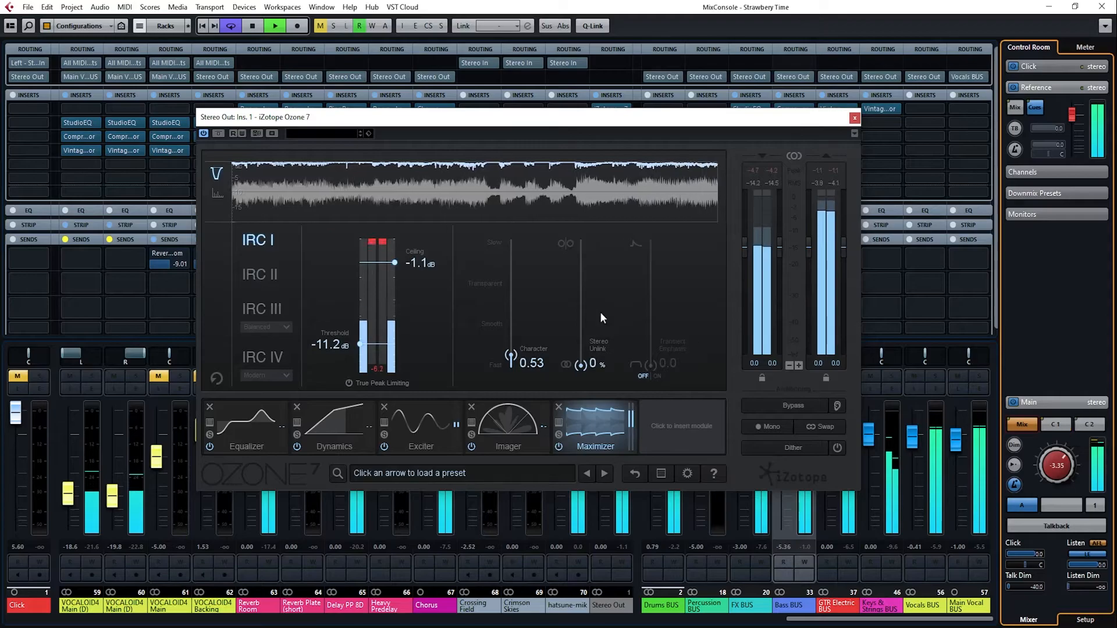
Step: Set the Maximizer's ceiling to -1.4 dB, enable True Peak Limiting and resume playback
click(428, 267)
drag(427, 264, 425, 268)
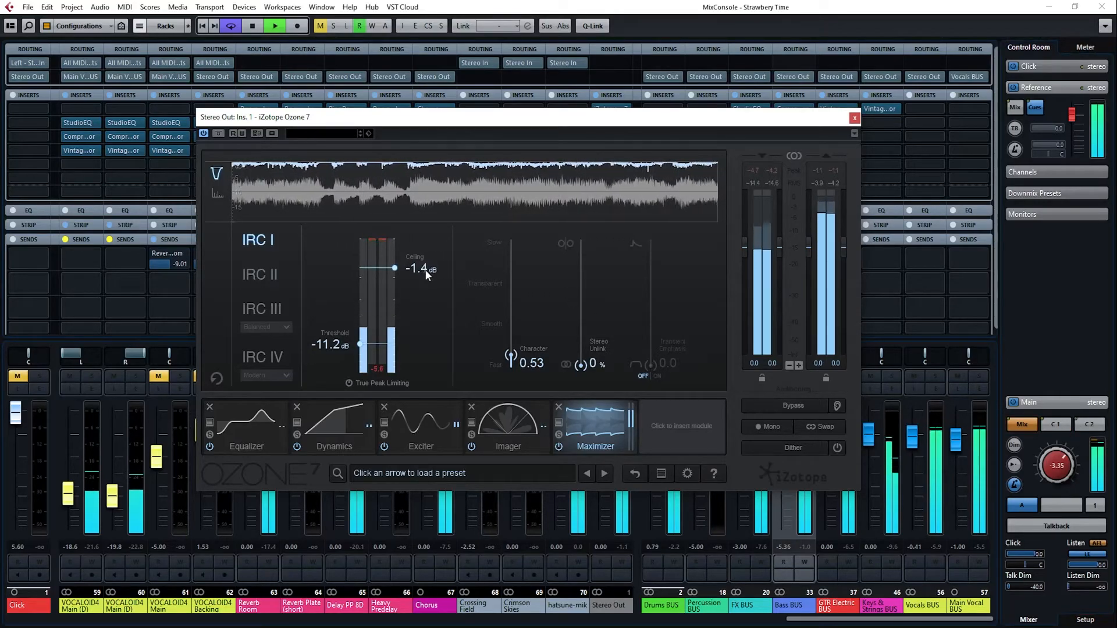
key(space)
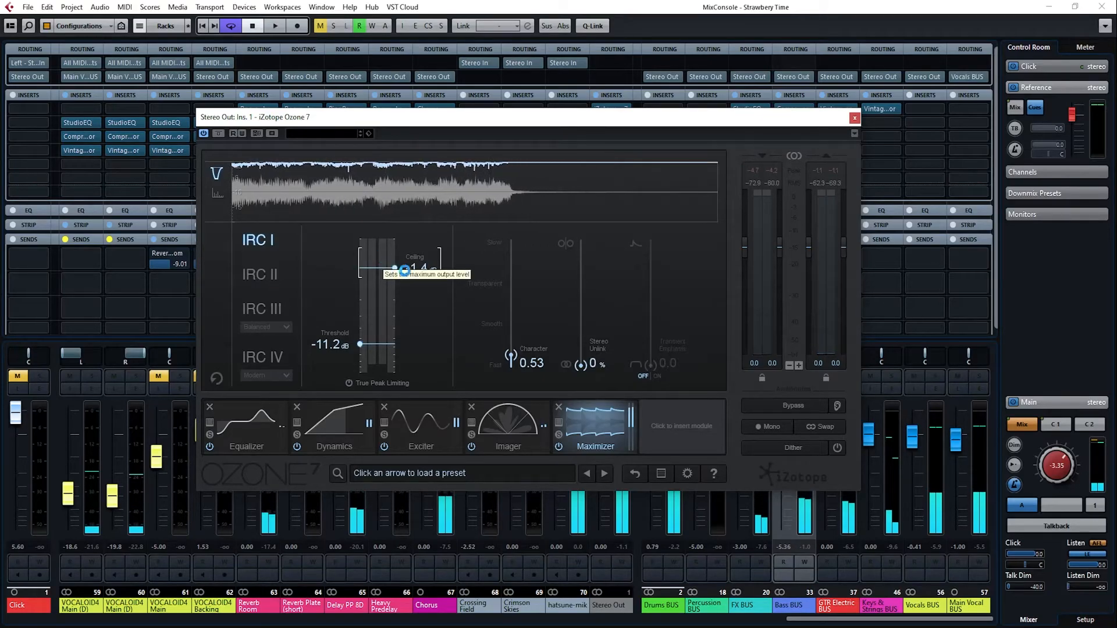
key(space)
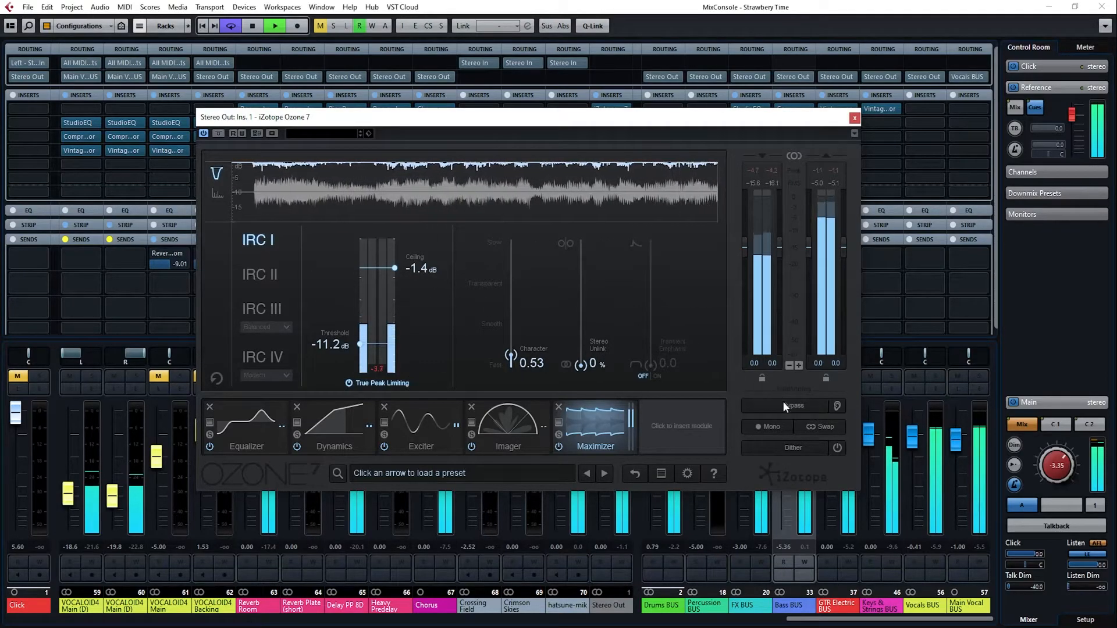
Step: Compare the song with and without the Ozone 7 mastering chain by toggling its bypass, leaving the chain active and playback stopped
key(space)
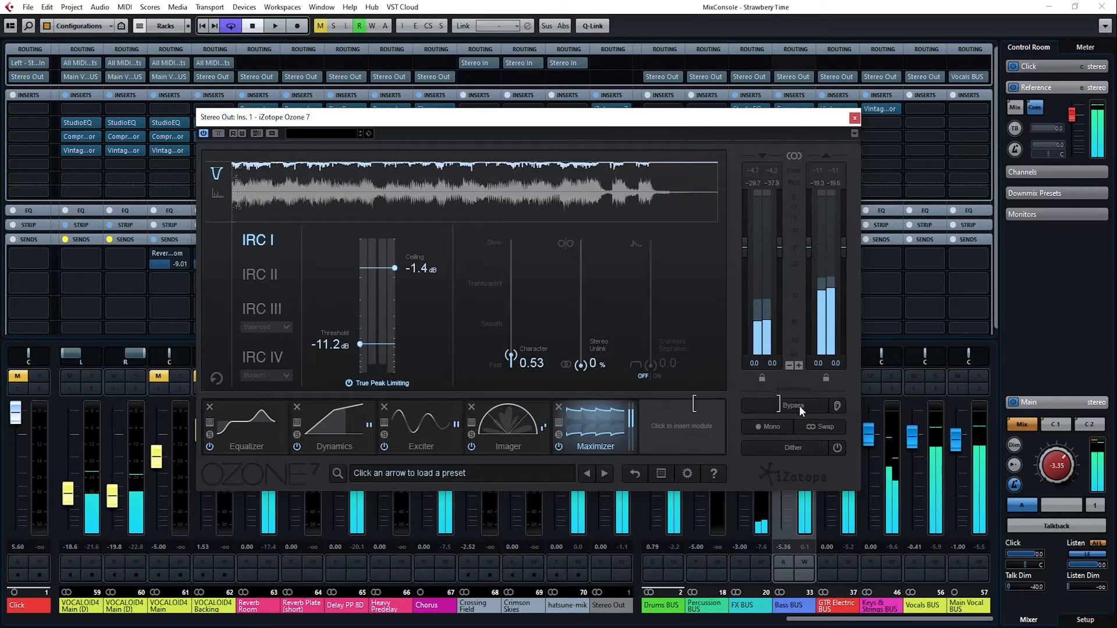
click(798, 406)
key(space)
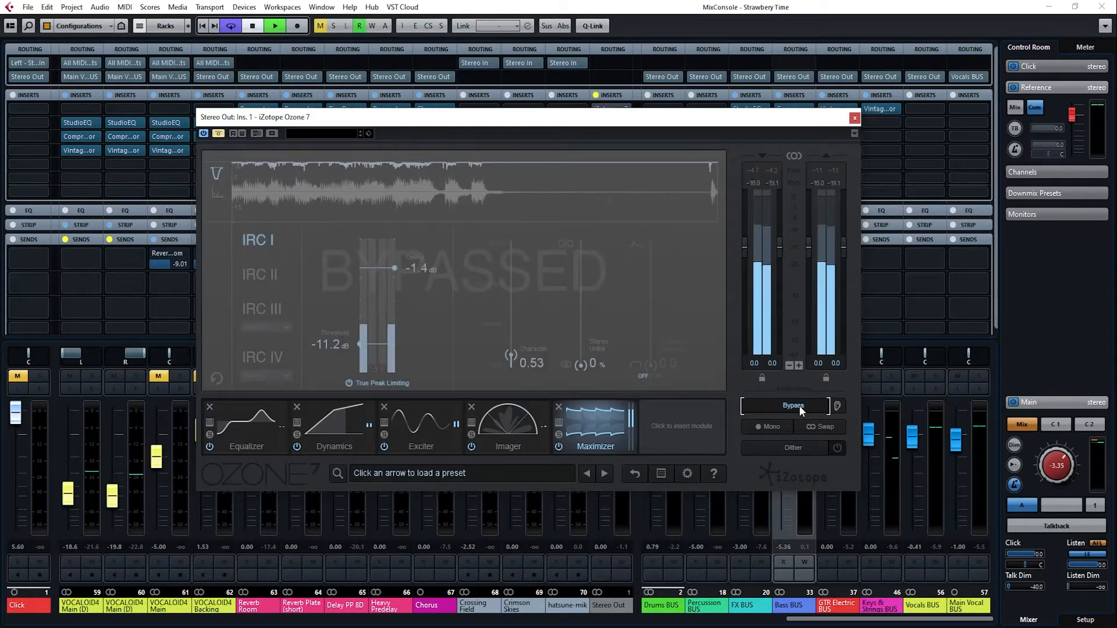
click(800, 406)
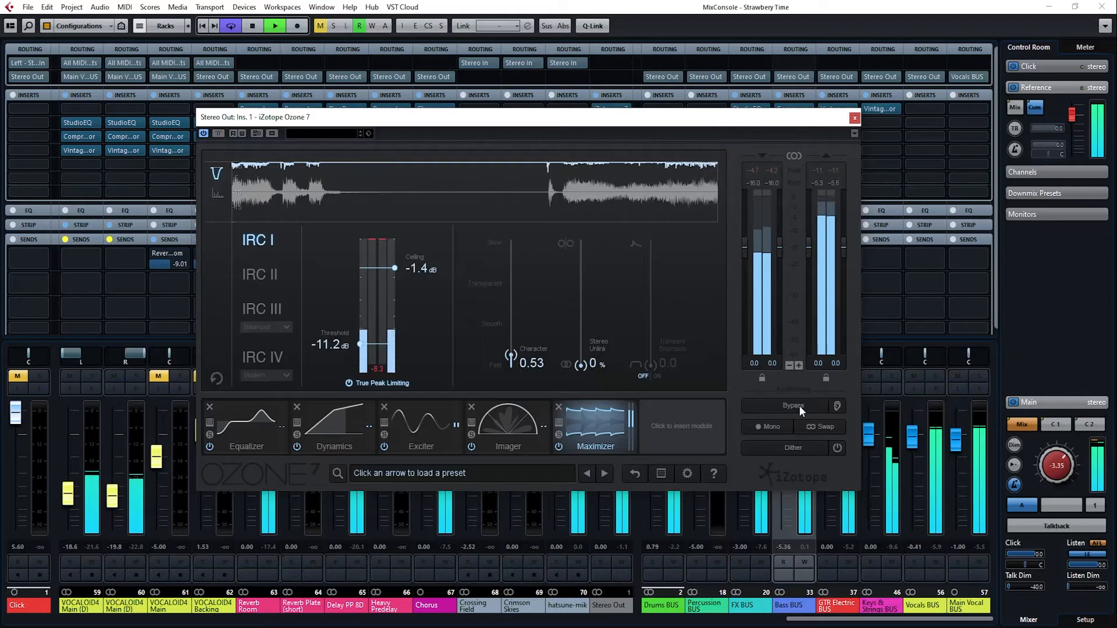
click(799, 406)
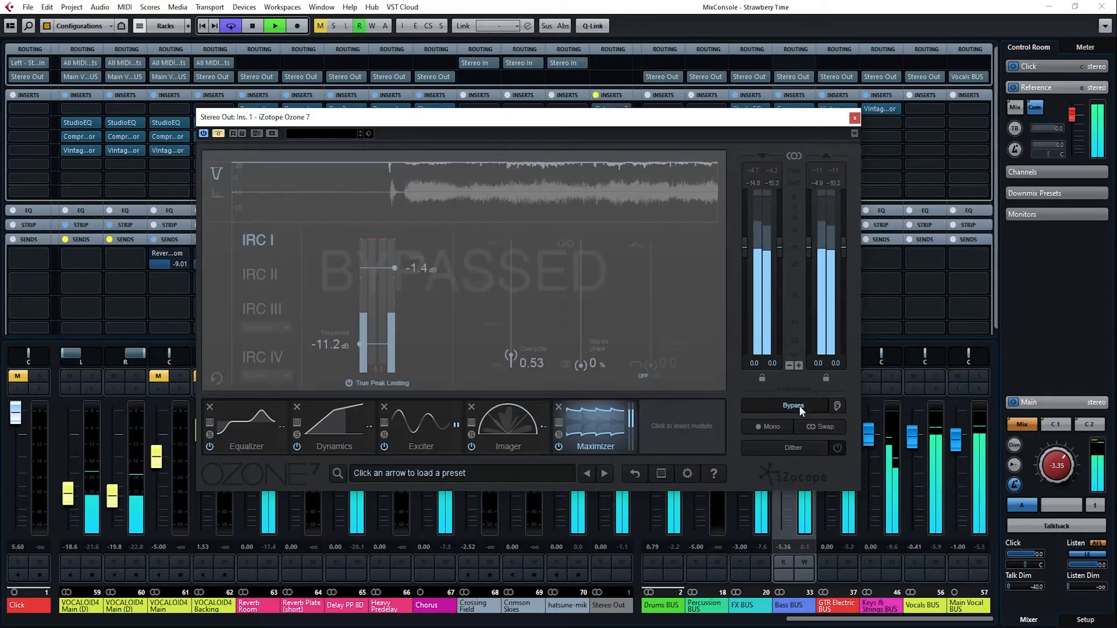
click(799, 406)
key(space)
Step: Play the master against the C 2 reference again, return the monitor source to Mix and stop playback
click(1090, 445)
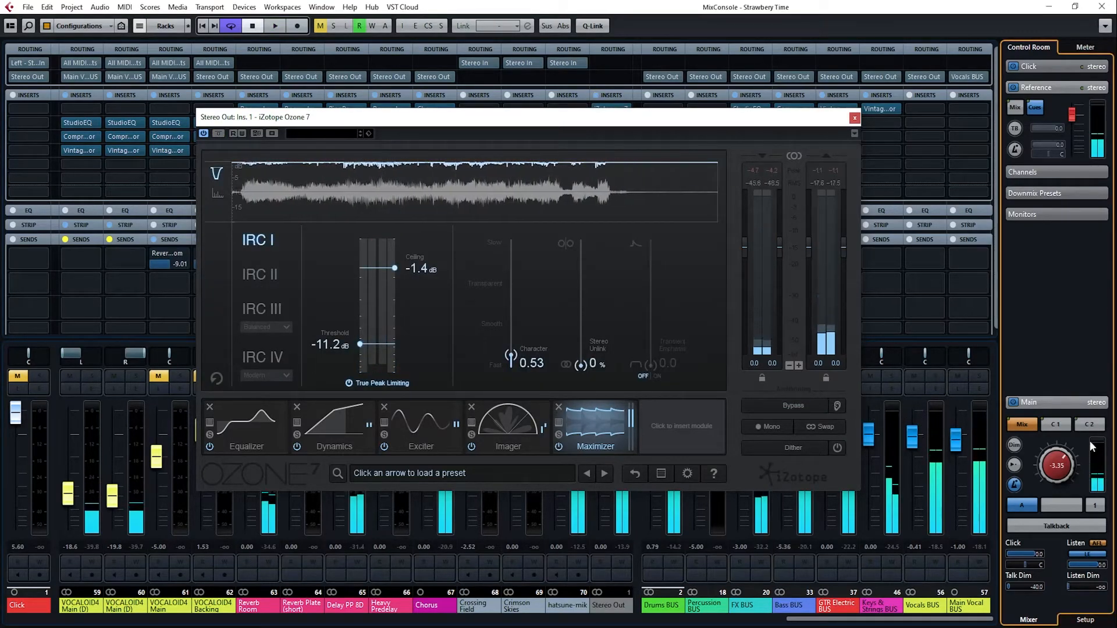
key(space)
click(1078, 424)
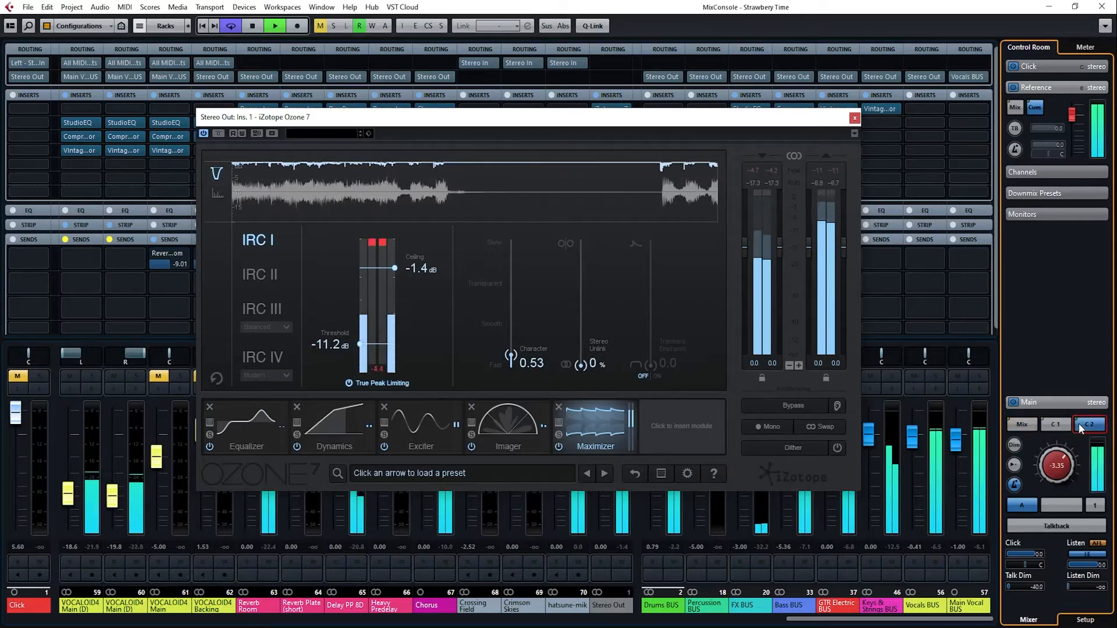
click(1024, 425)
key(space)
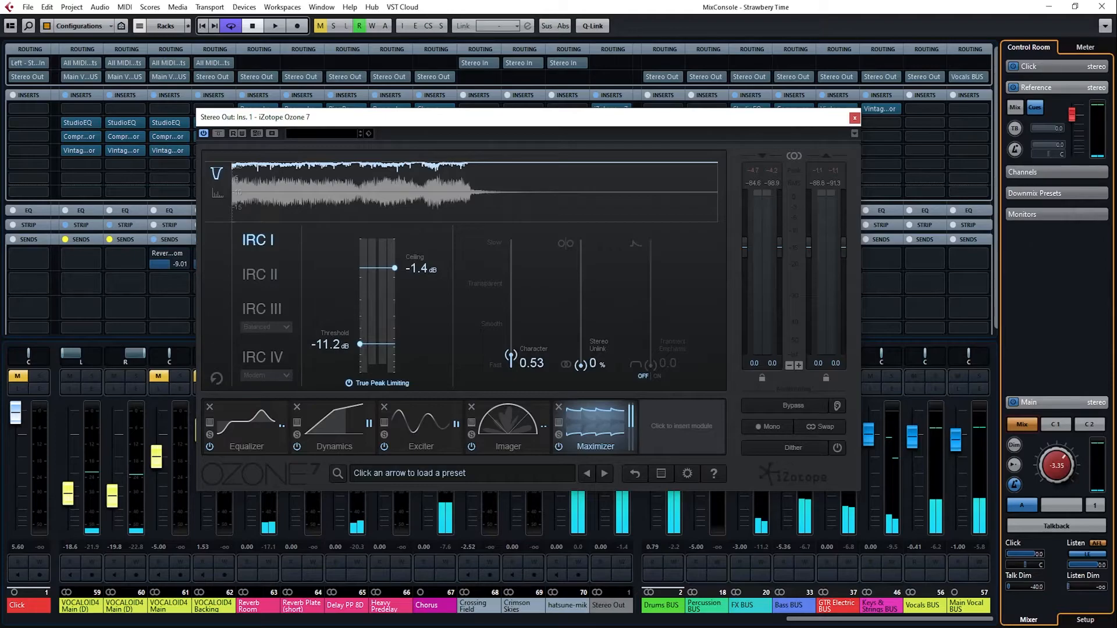
Step: In the project window, set the left and right locators to span the whole song, from bar 1 to about bar 177
key(alt+Tab)
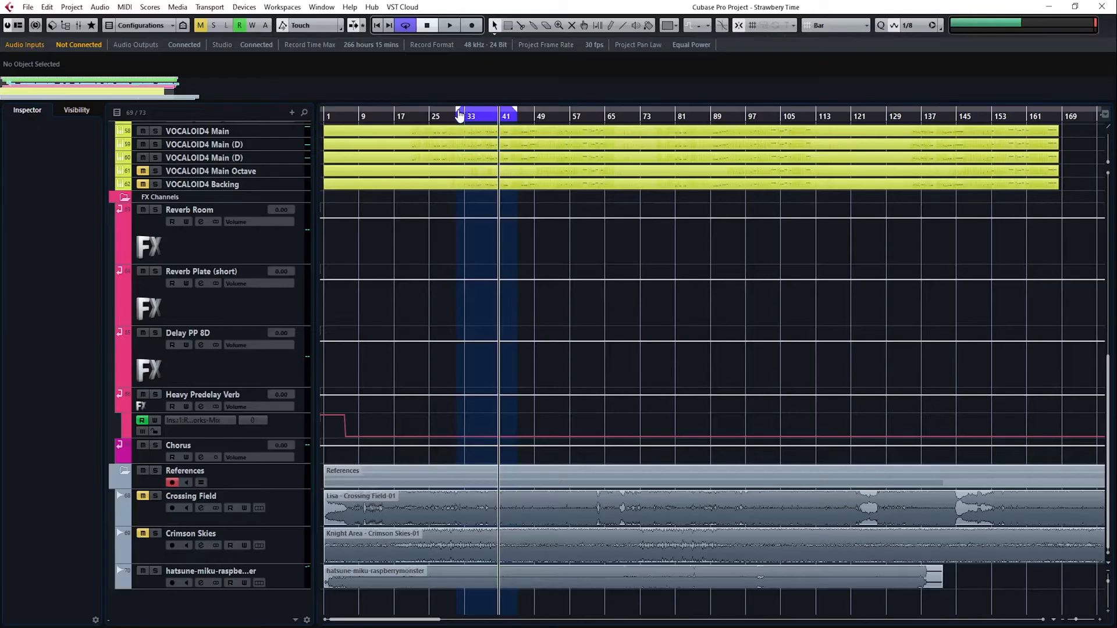
key(g)
key(g)
click(676, 119)
scroll(735, 186, up, 10)
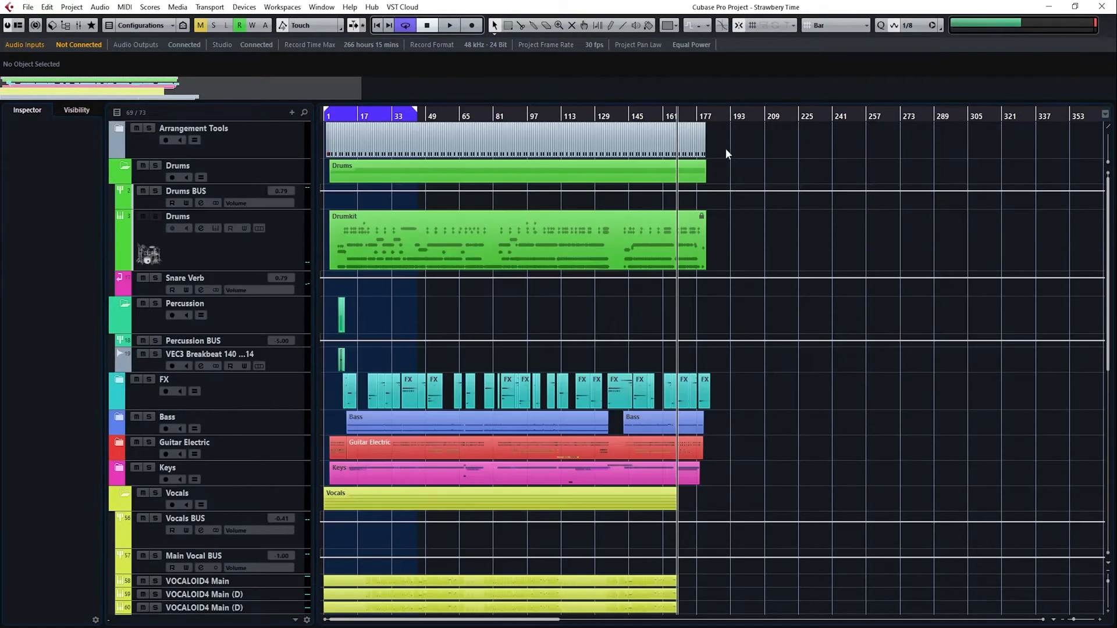
click(704, 118)
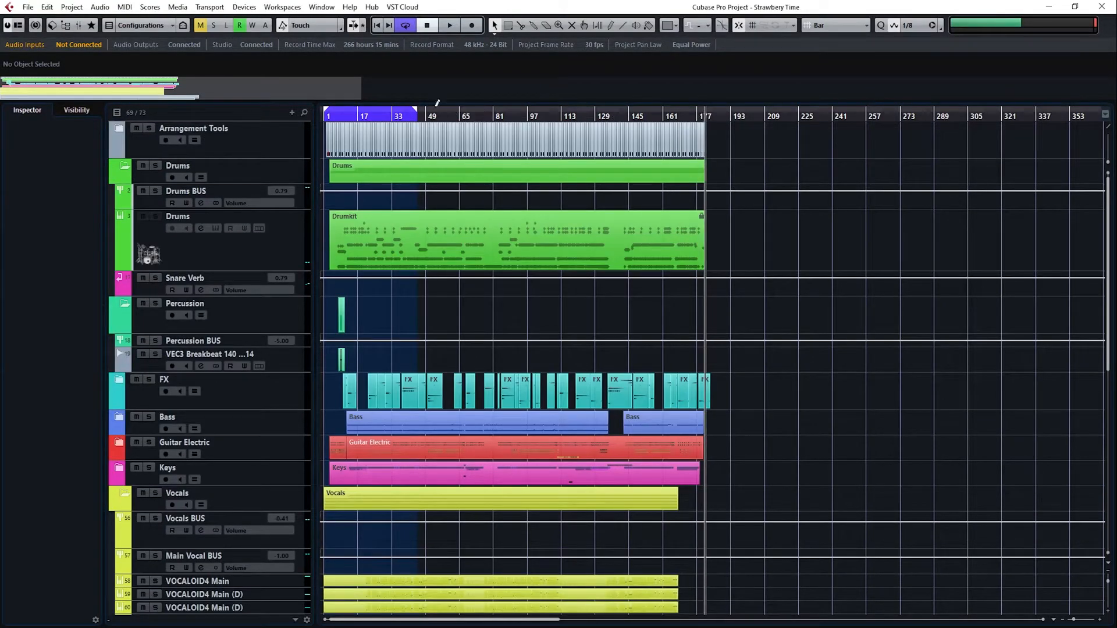
drag(415, 110, 704, 111)
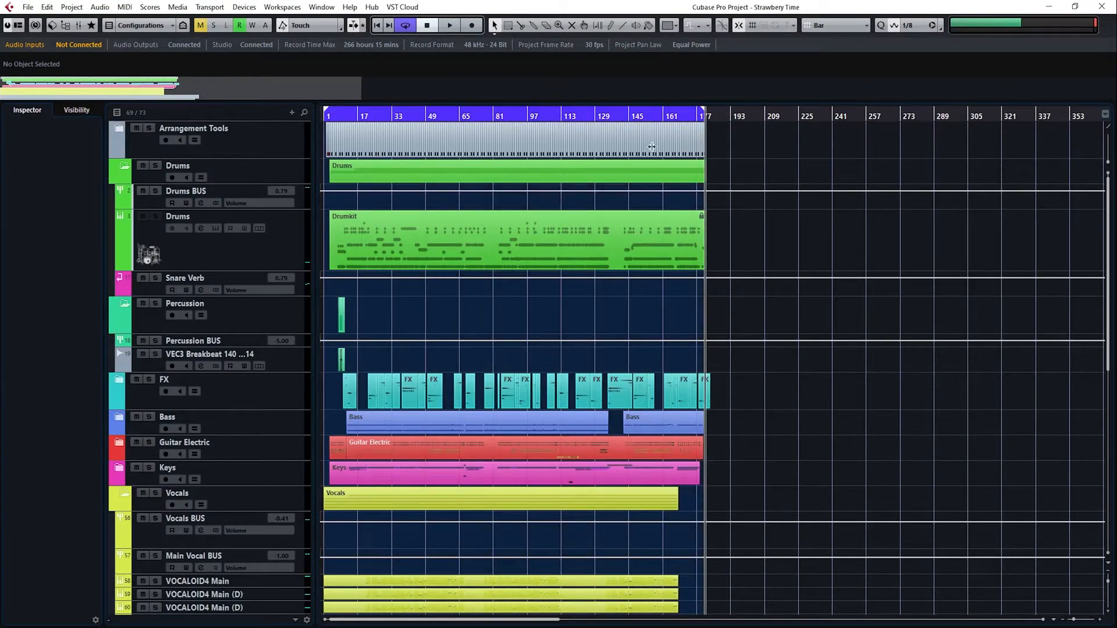
Step: Open the Export Audio Mixdown settings and review the available file formats, keeping Wave File
click(28, 7)
mouse_move(83, 190)
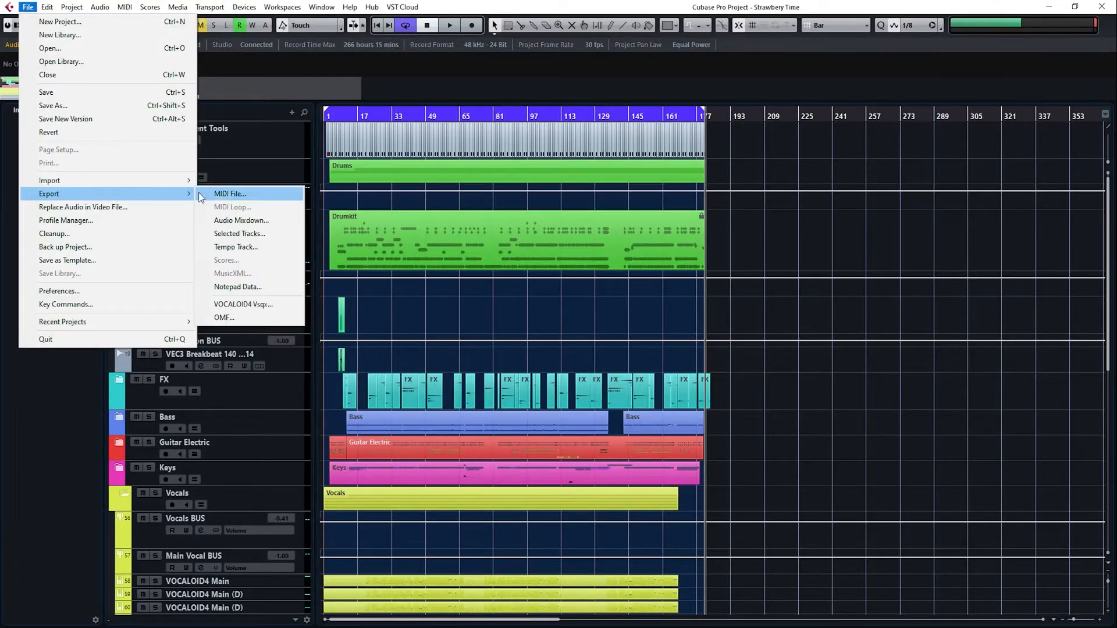
click(239, 227)
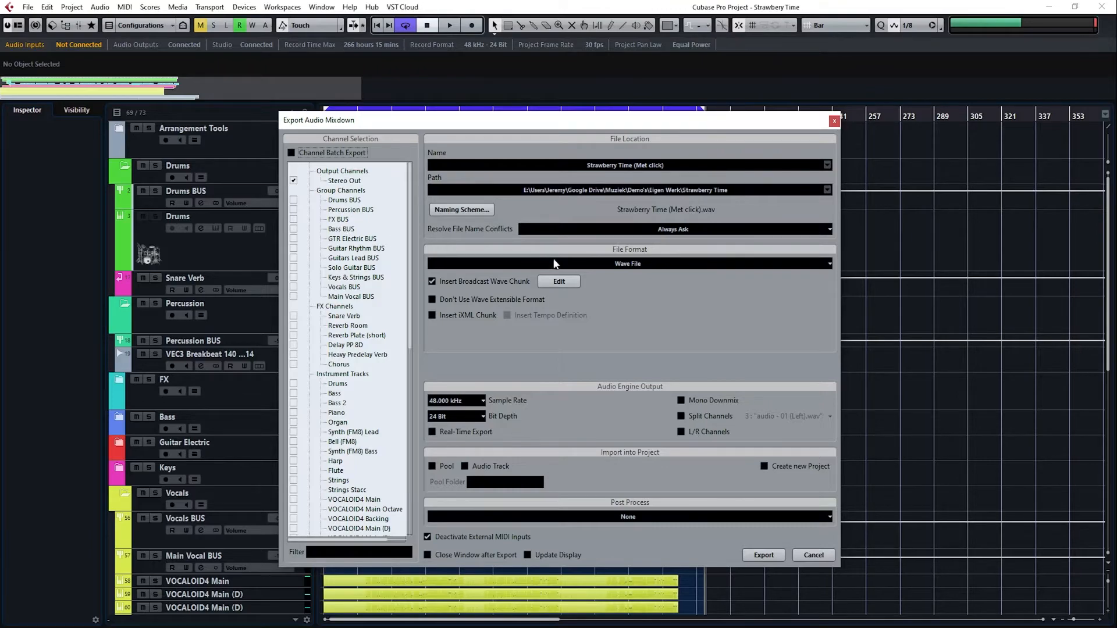
click(620, 265)
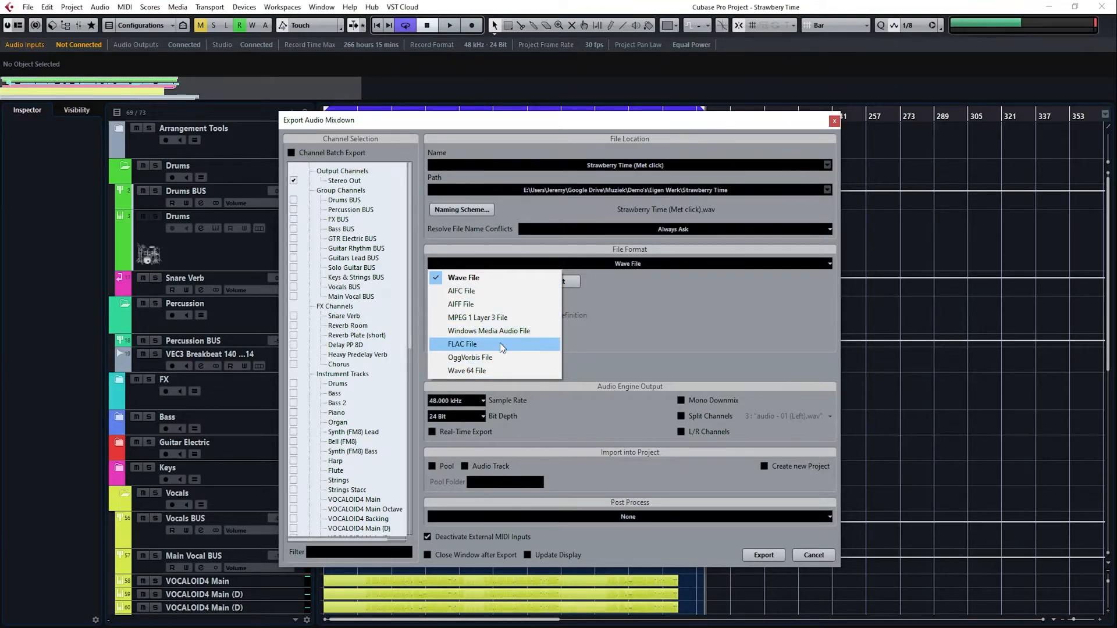
click(658, 325)
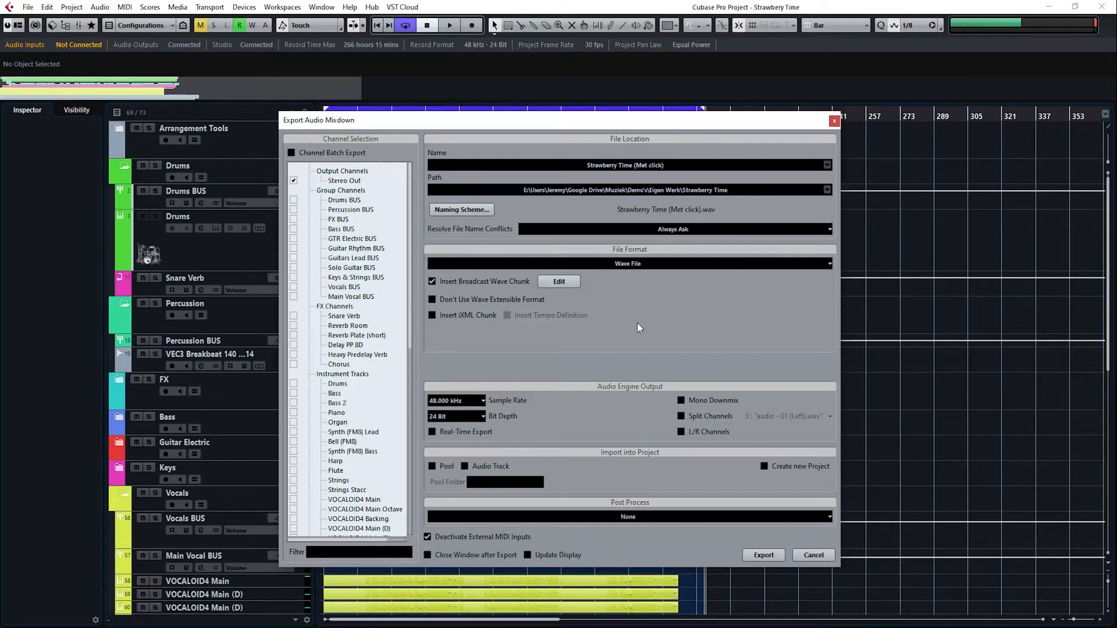
Step: Fill in the Broadcast Wave Chunk with the producer's name as originator and "Dress Up Records" as description
click(567, 282)
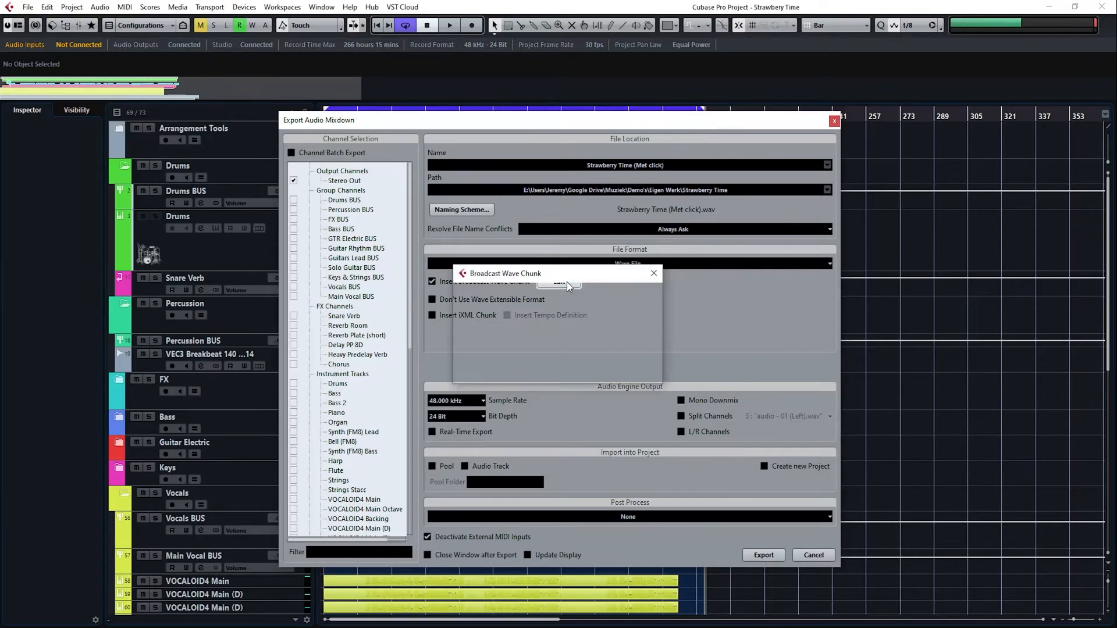
click(555, 299)
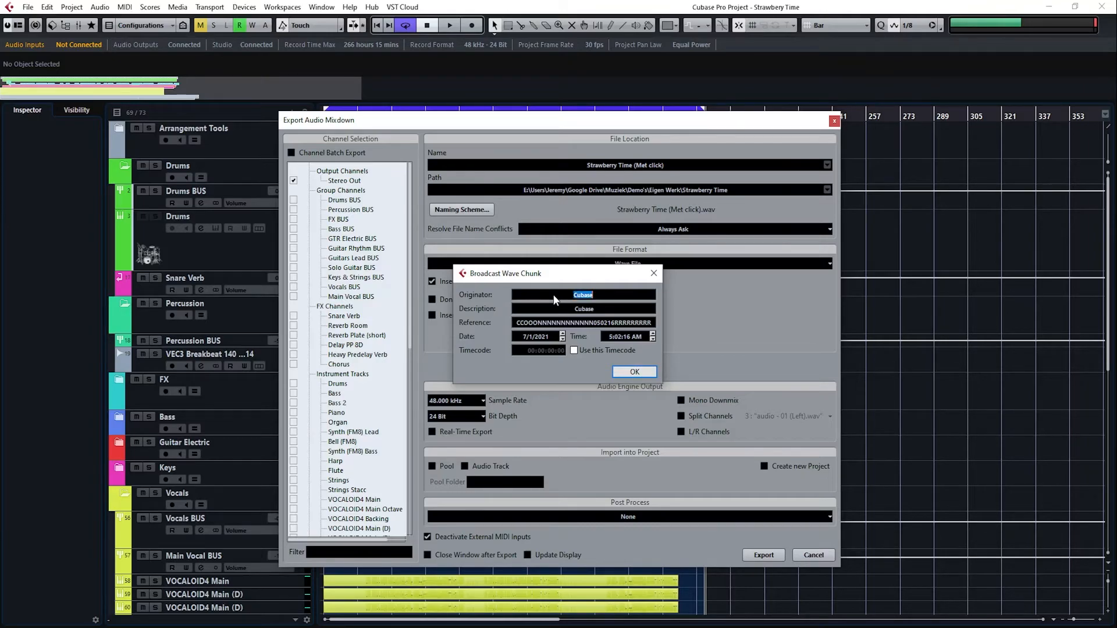
key(BackSpace)
text(Jeremy)
click(576, 308)
text(Dress Up Records)
click(623, 372)
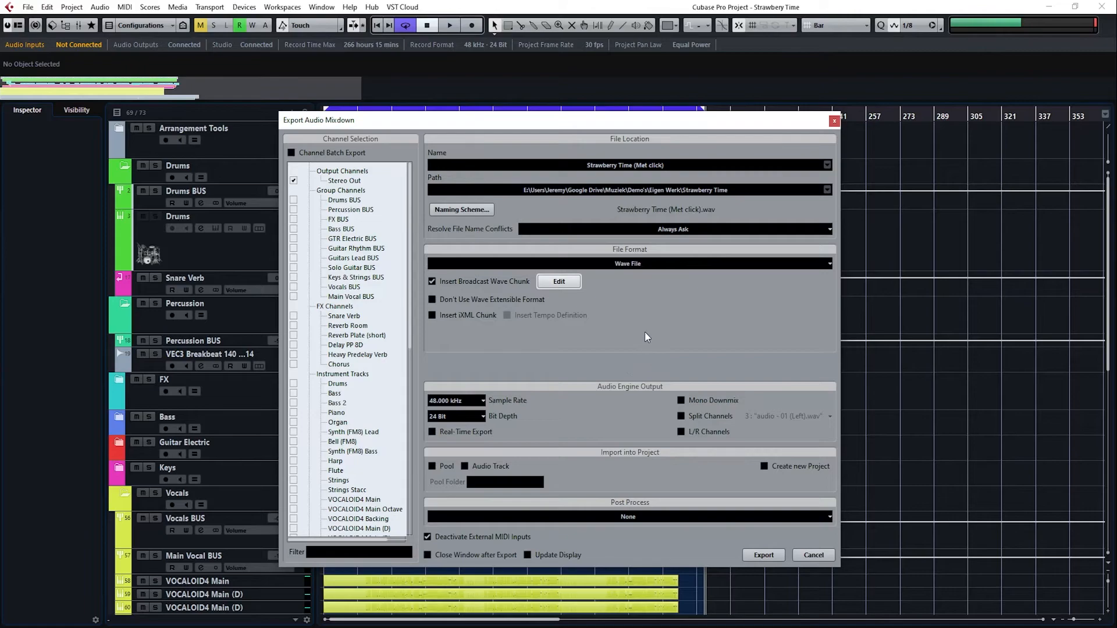
Step: Rename the export file as "Strawberry Time mix 1", replacing the "(Met click)" suffix
click(645, 166)
drag(663, 166, 634, 166)
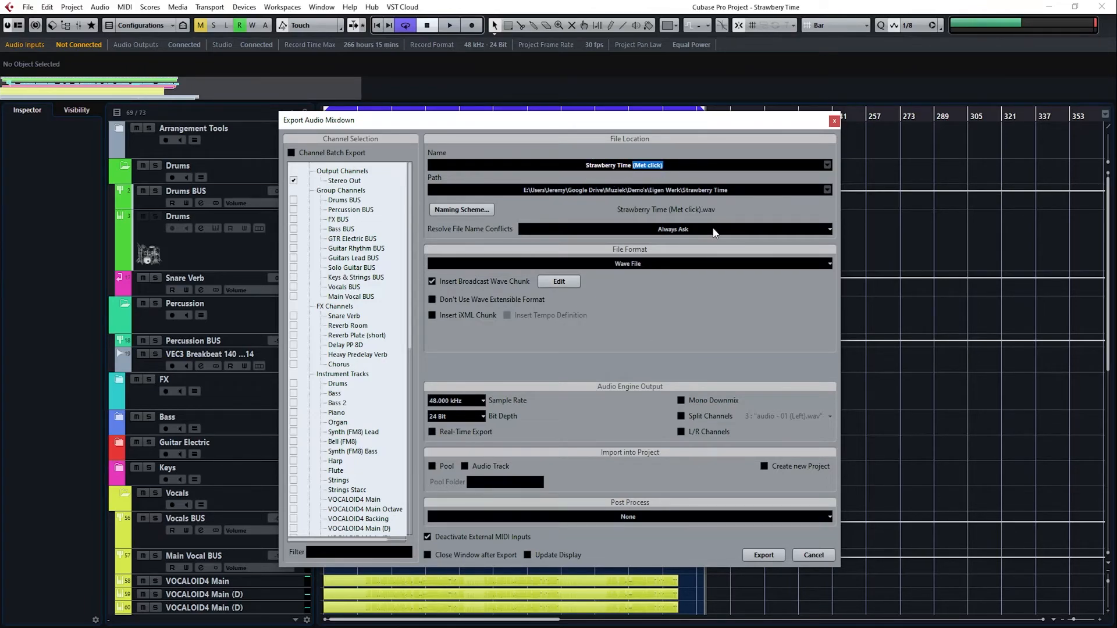
key(BackSpace)
text(mix 1)
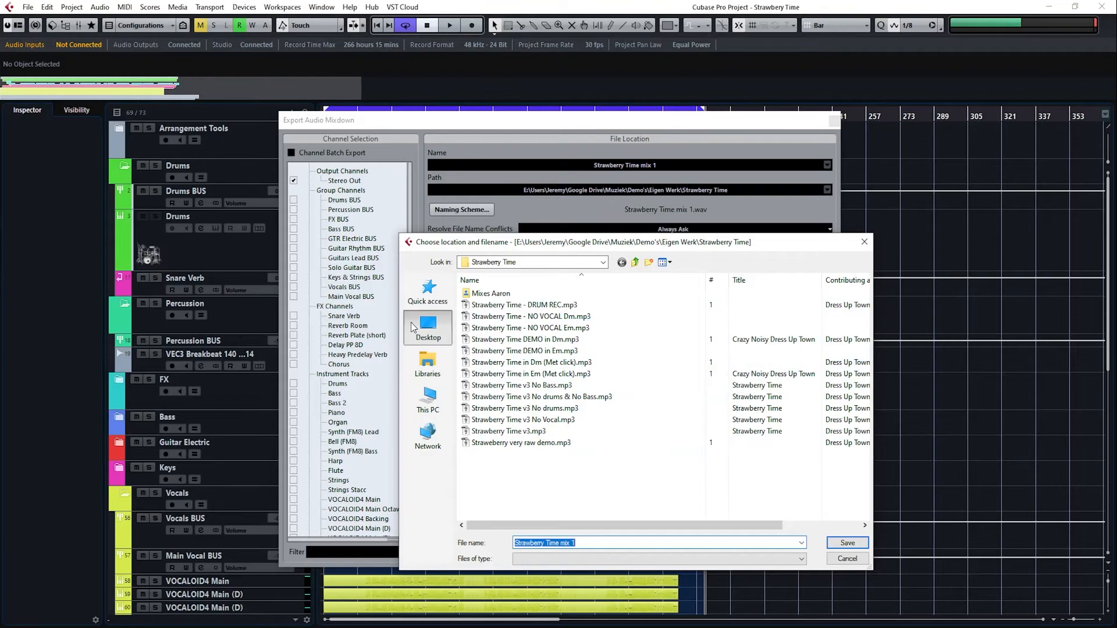
Step: Choose the Desktop as the export location and start exporting the Stereo Out mixdown
click(428, 326)
click(847, 543)
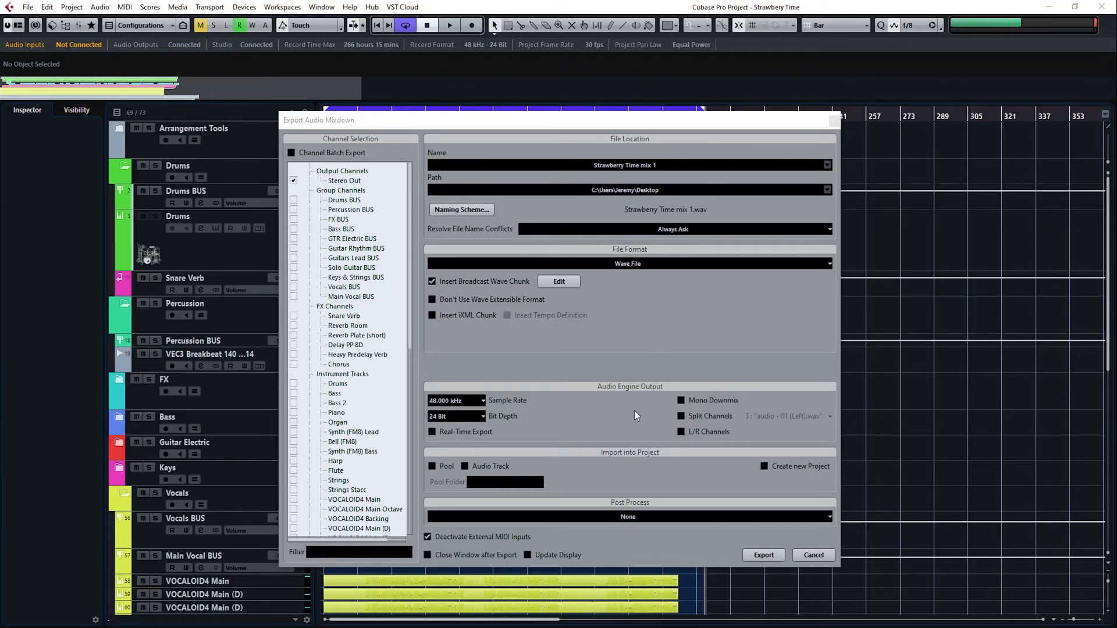
click(762, 554)
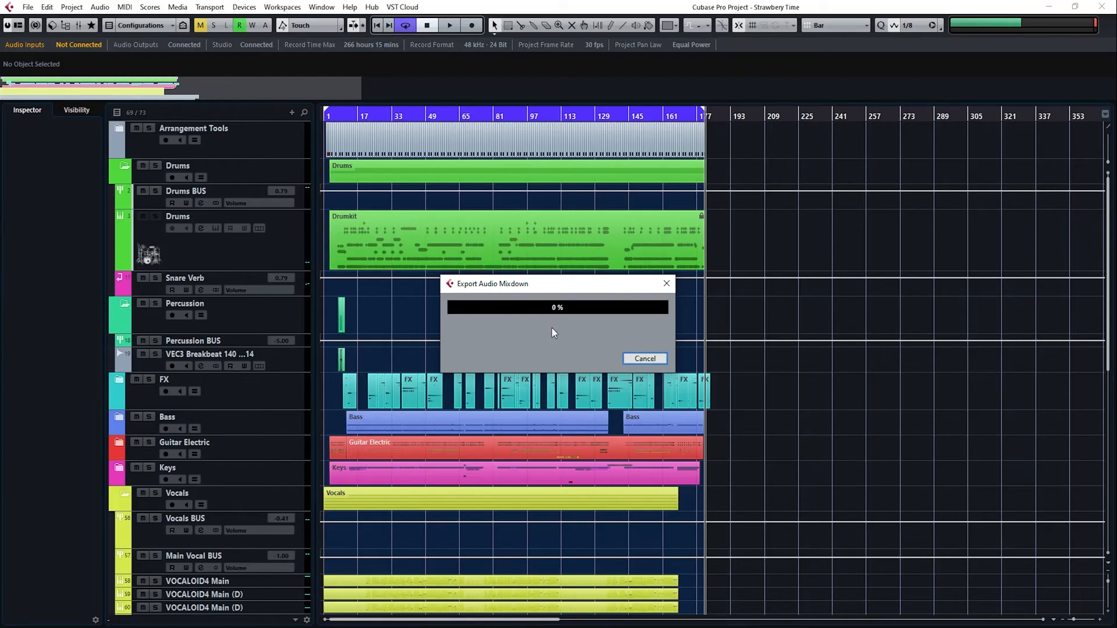